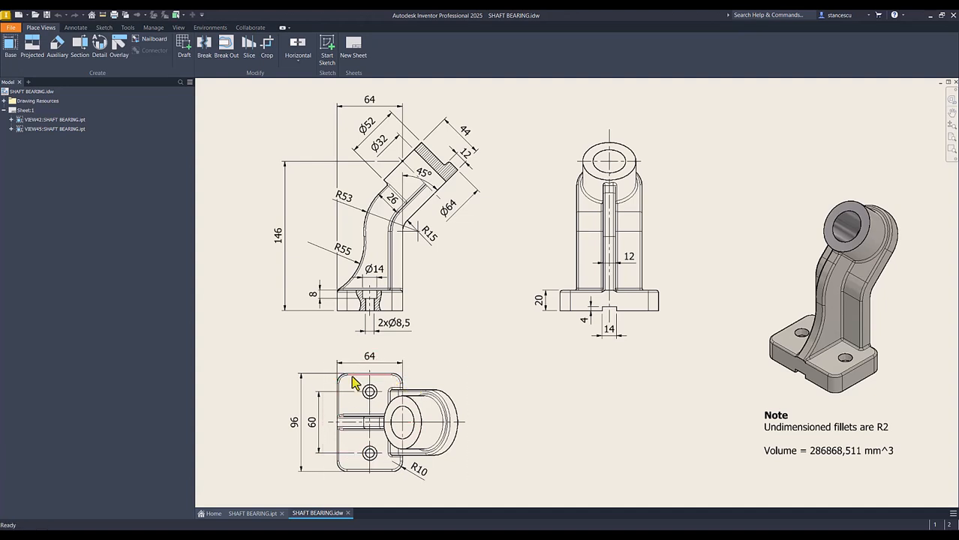
Check the base plate's length and width dimensions in the drawing, and create a new part from the Standard (mm).ipt template.
click(300, 418)
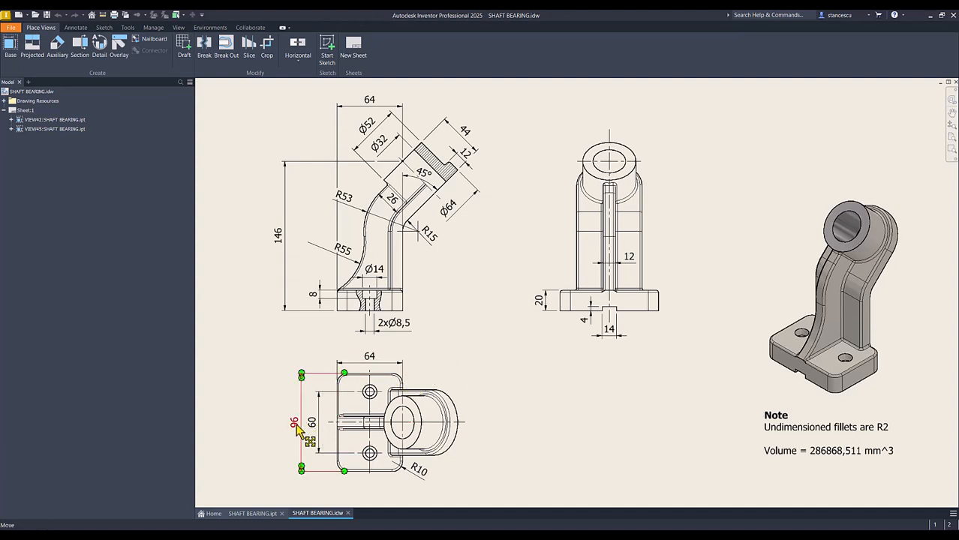
click(373, 363)
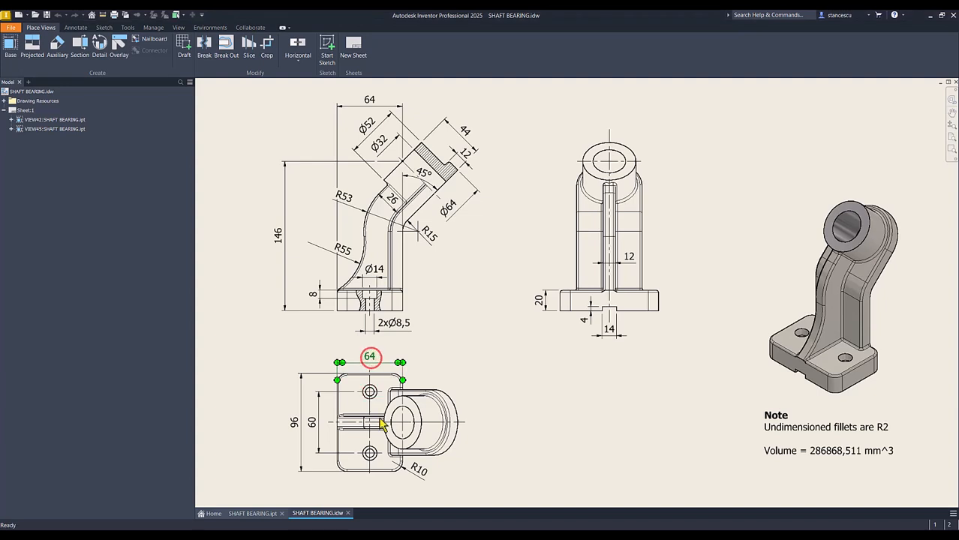
click(484, 389)
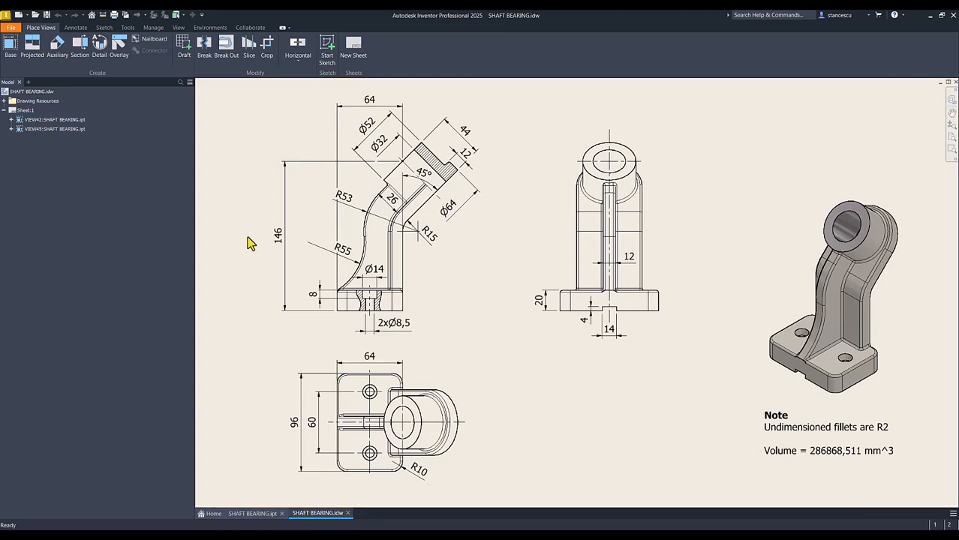
click(19, 15)
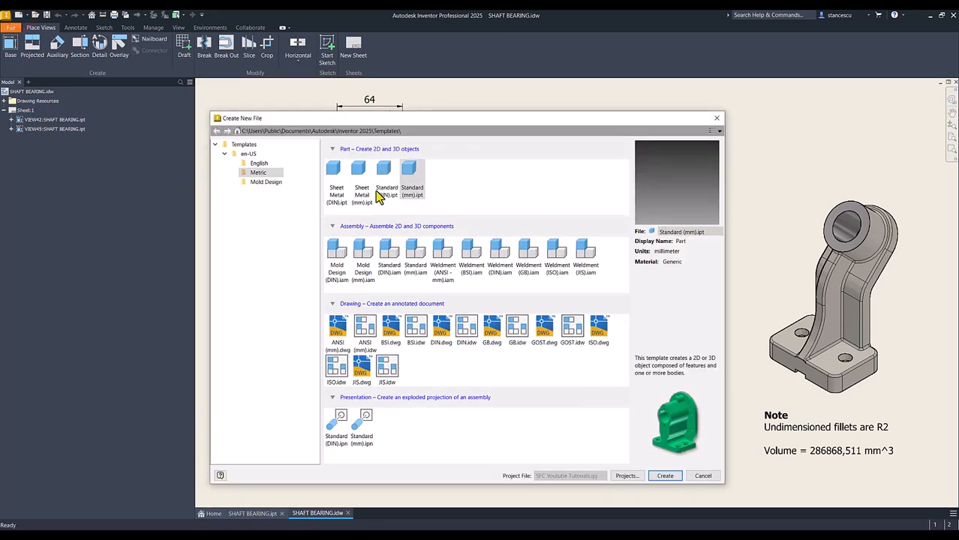
double_click(402, 169)
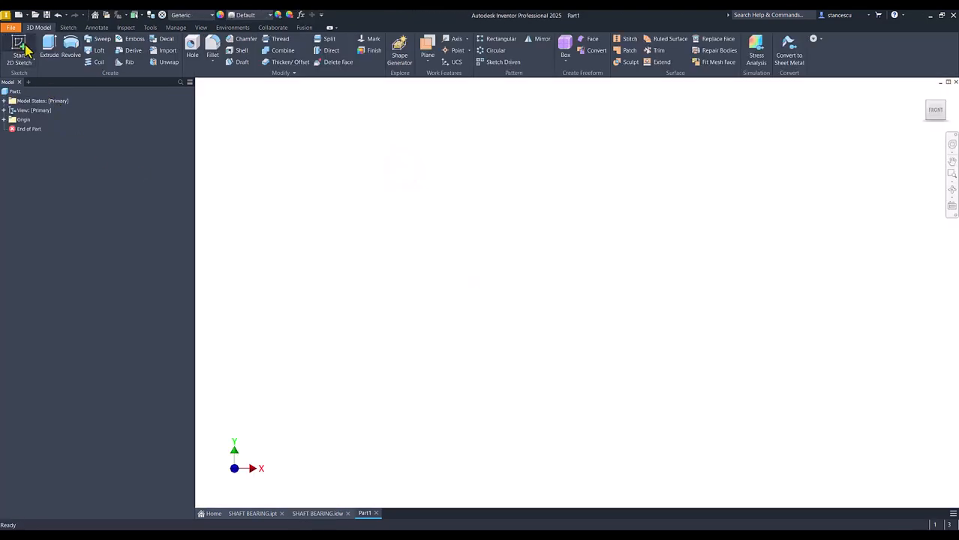
Start a sketch on the horizontal XZ plane and draw a 96 by 64 mm two-point center rectangle centred on the origin.
click(24, 48)
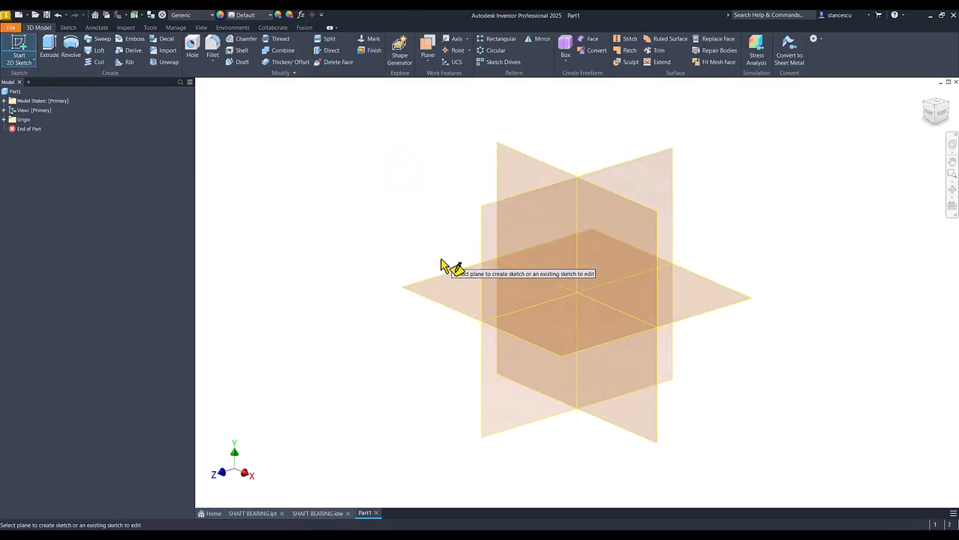
click(450, 282)
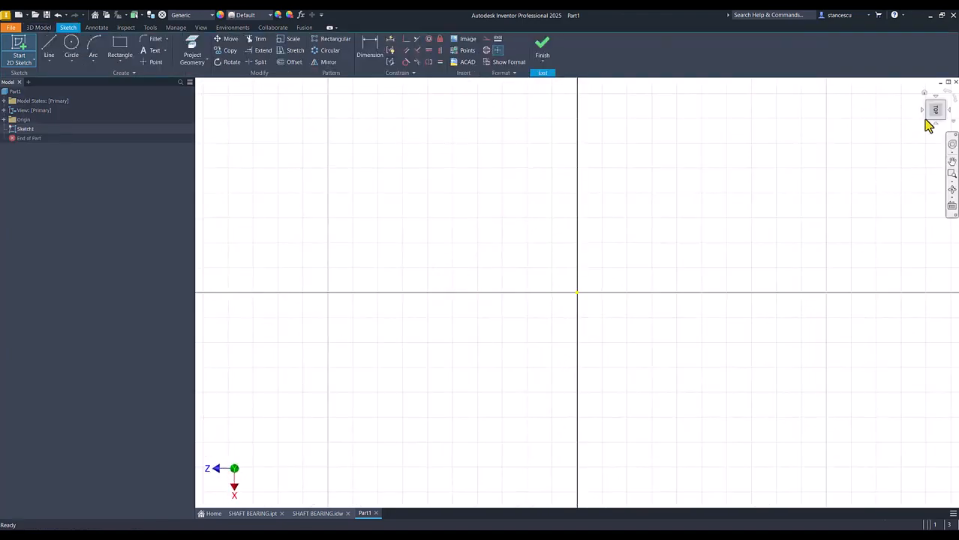
click(949, 95)
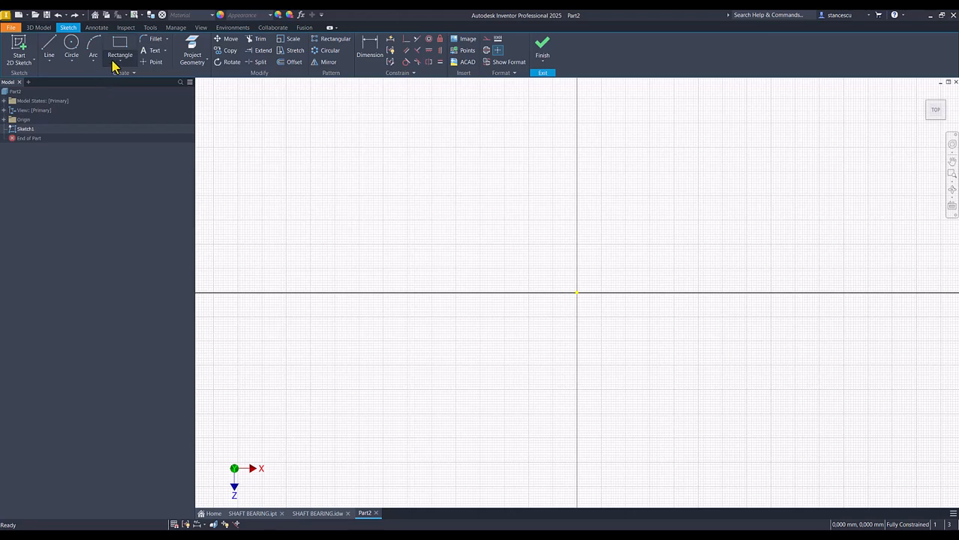
click(120, 63)
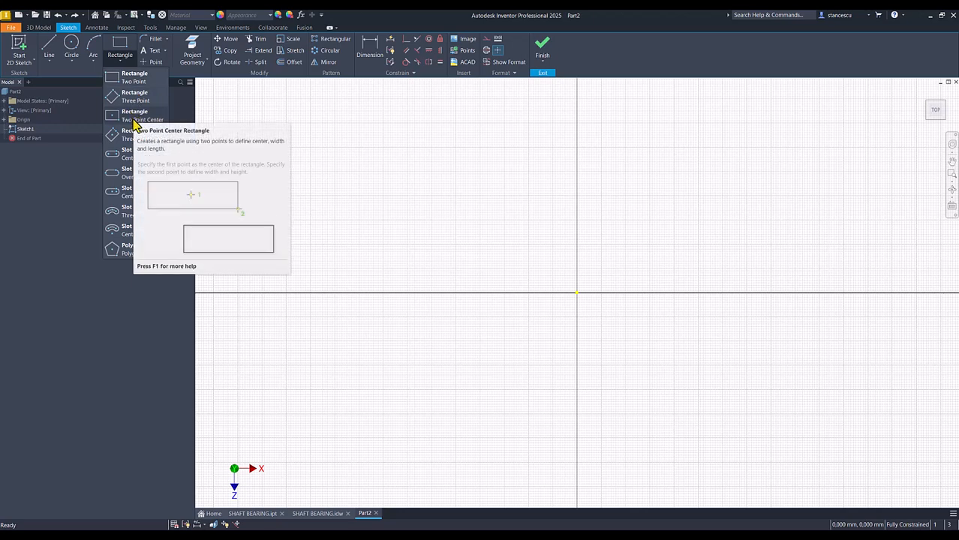
click(135, 124)
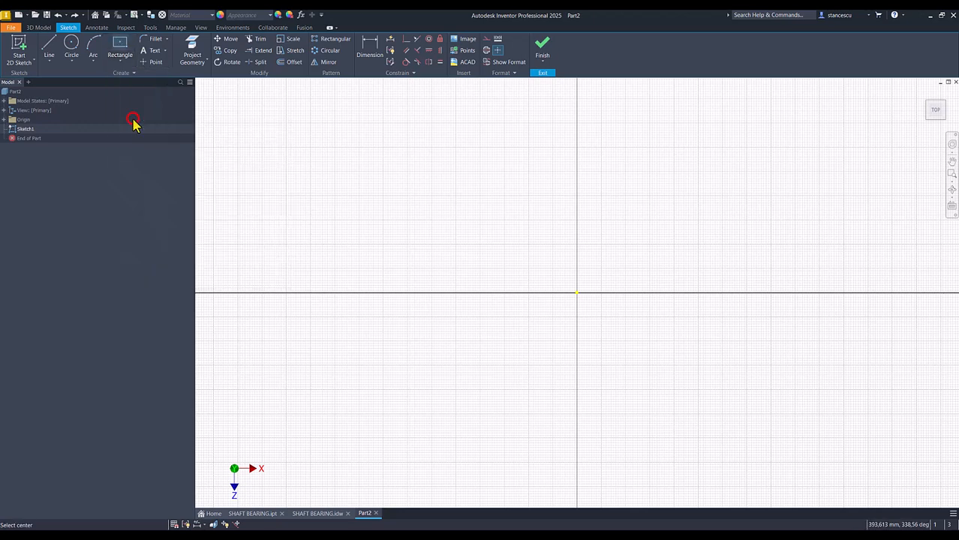
click(576, 292)
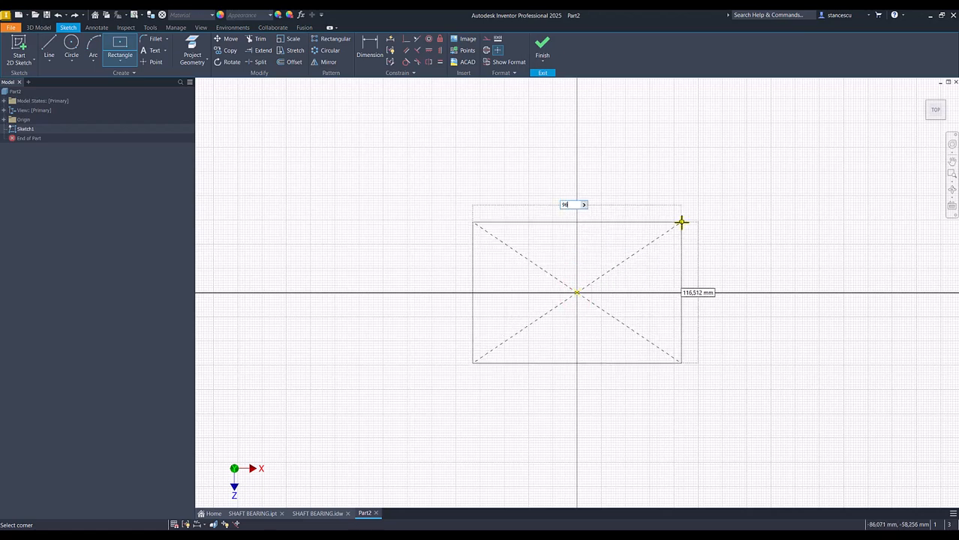
text(96)
key(Tab)
text(64)
key(Return)
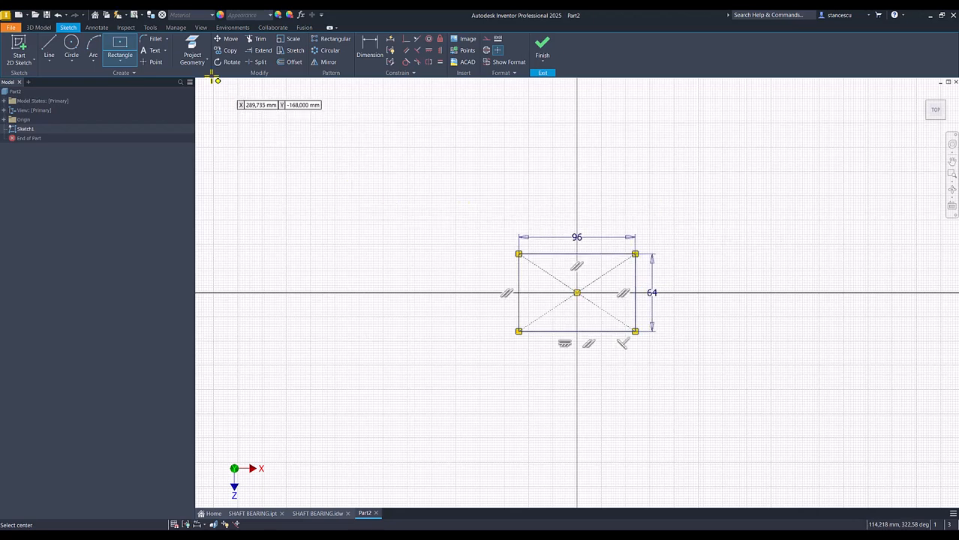
Round all four corners of the rectangle with 10 mm sketch fillets.
click(154, 41)
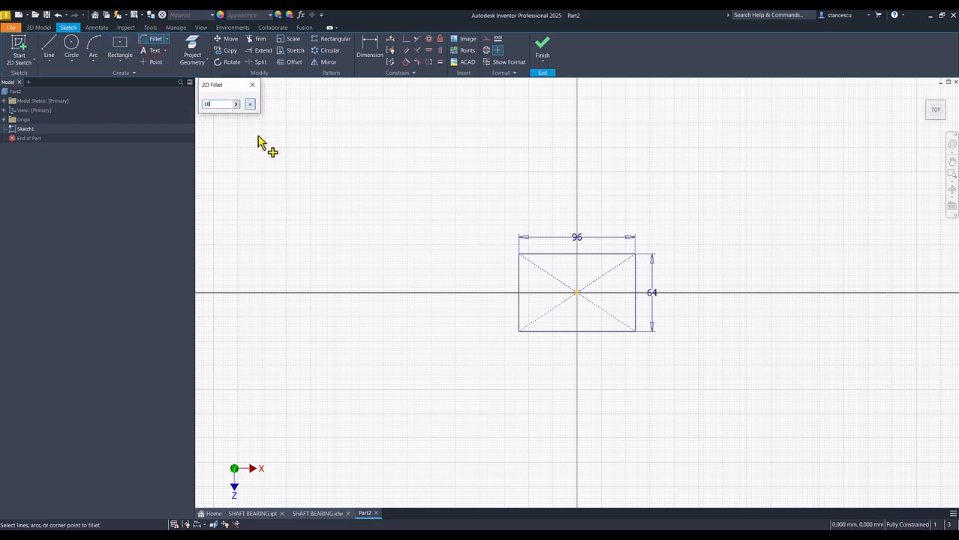
click(518, 278)
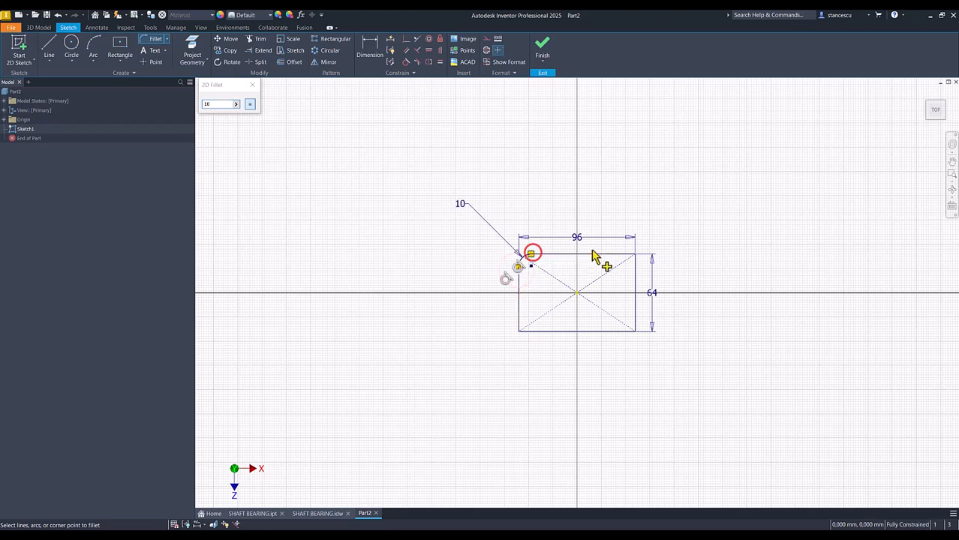
click(625, 258)
click(635, 273)
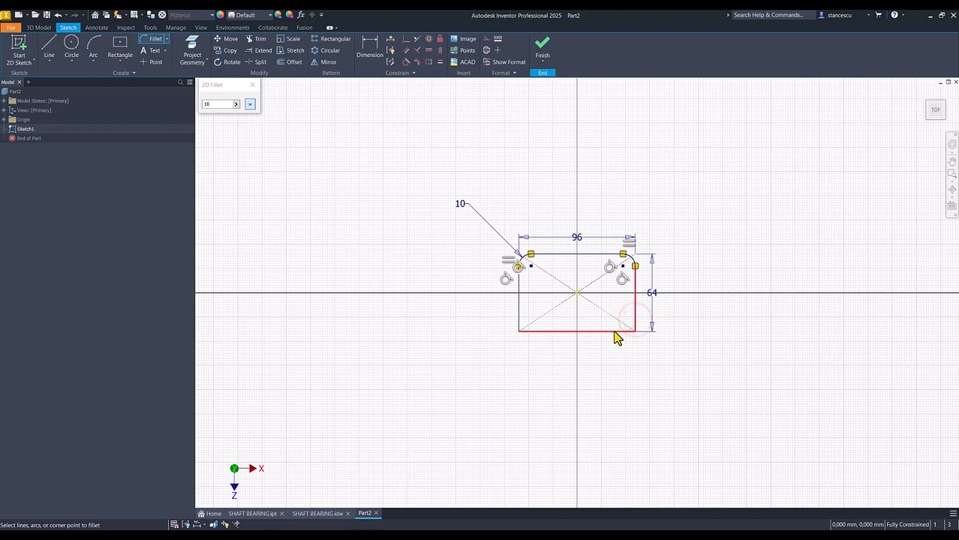
click(546, 330)
click(518, 321)
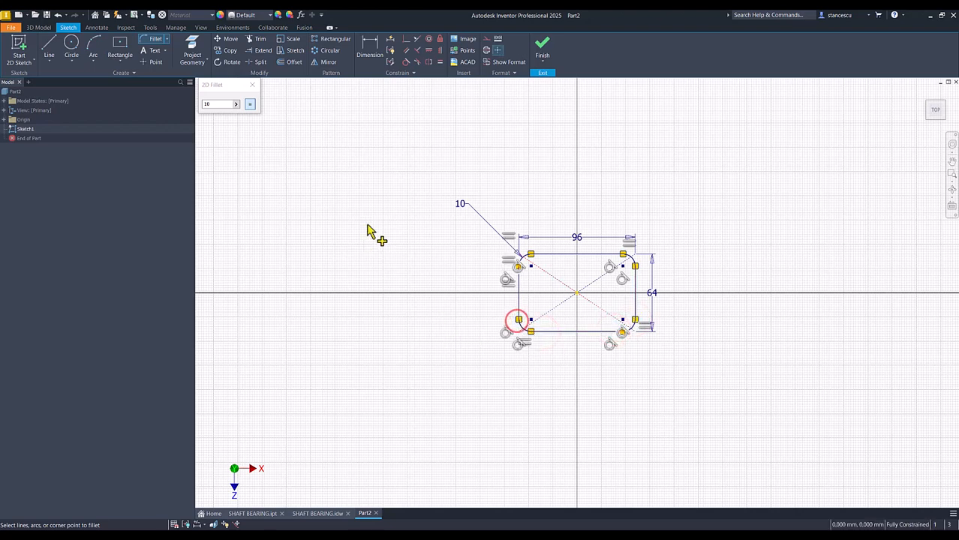
Finish the sketch and extrude the rounded rectangle 20 mm upward as the base plate.
click(543, 50)
key(F6)
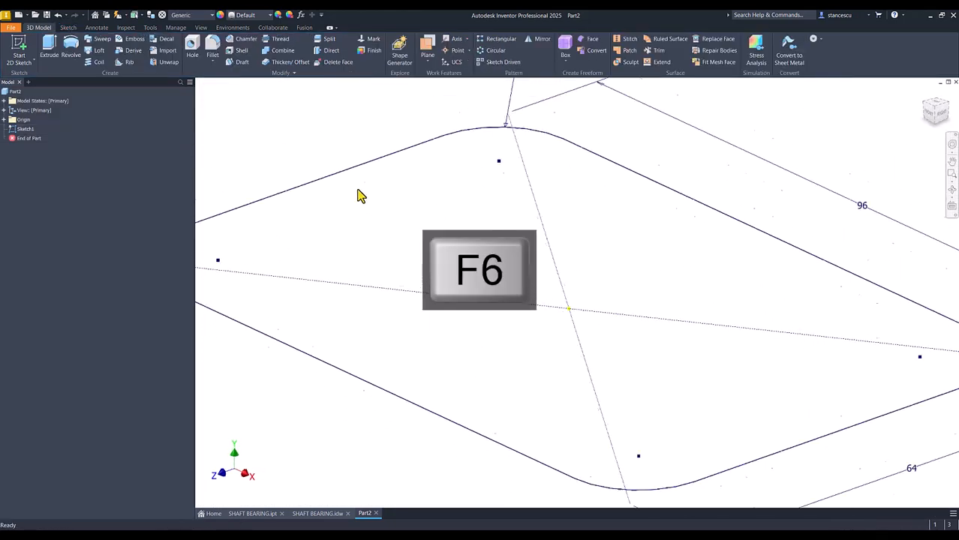
click(51, 50)
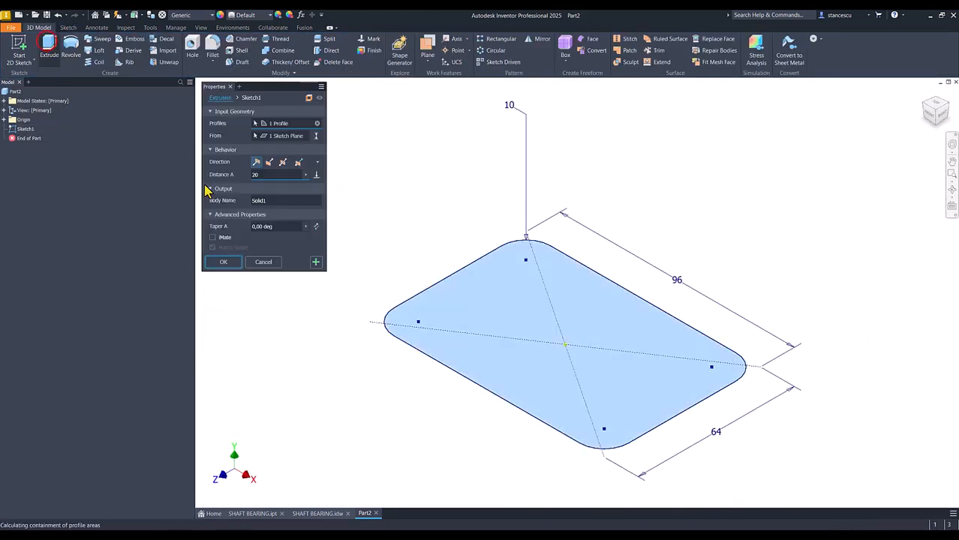
key(Return)
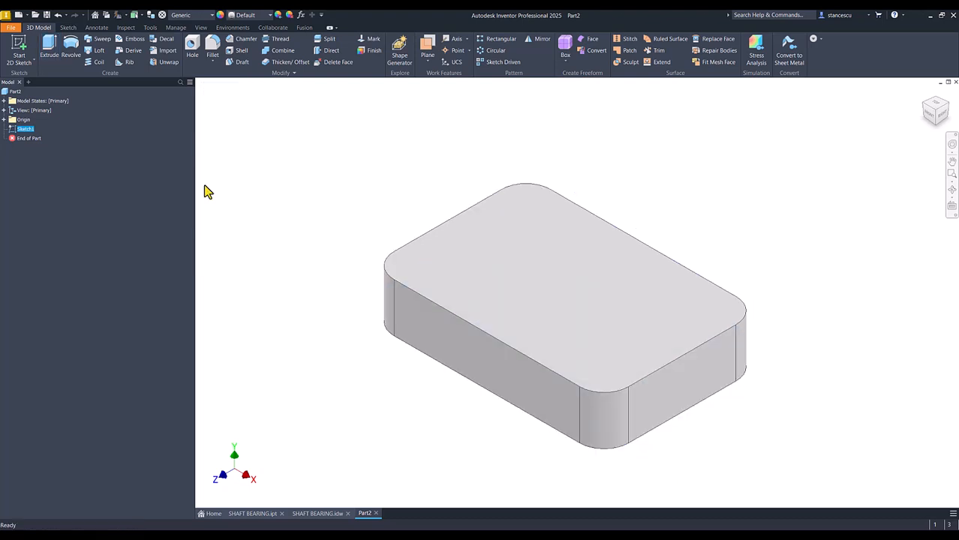
Consult the SHAFT BEARING.idw drawing, and start a sketch on the part's YZ origin plane with the graphics sliced.
click(317, 514)
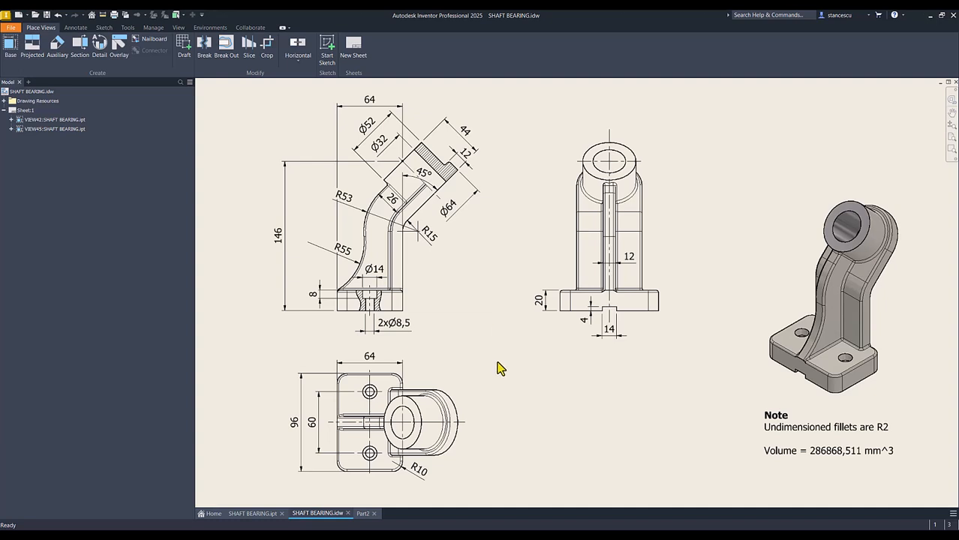
click(363, 514)
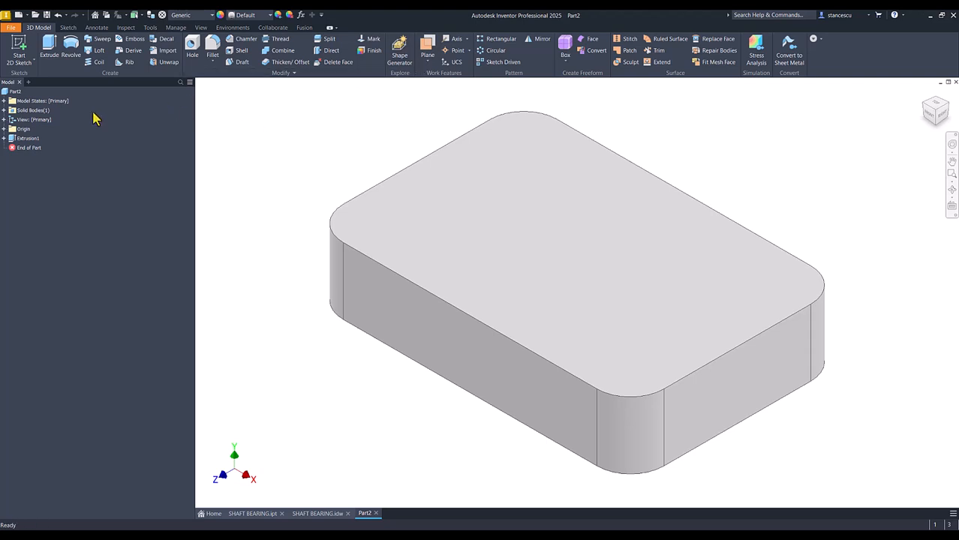
click(3, 129)
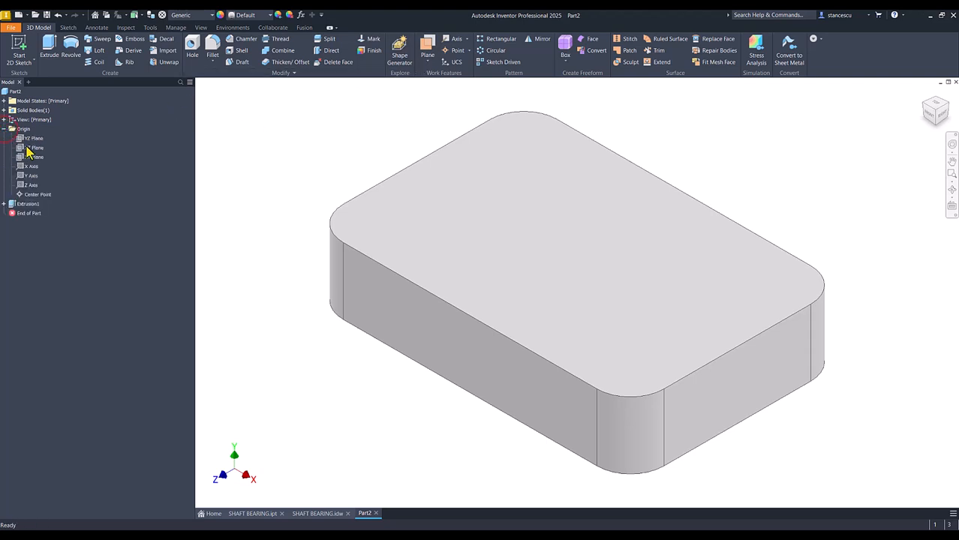
click(33, 140)
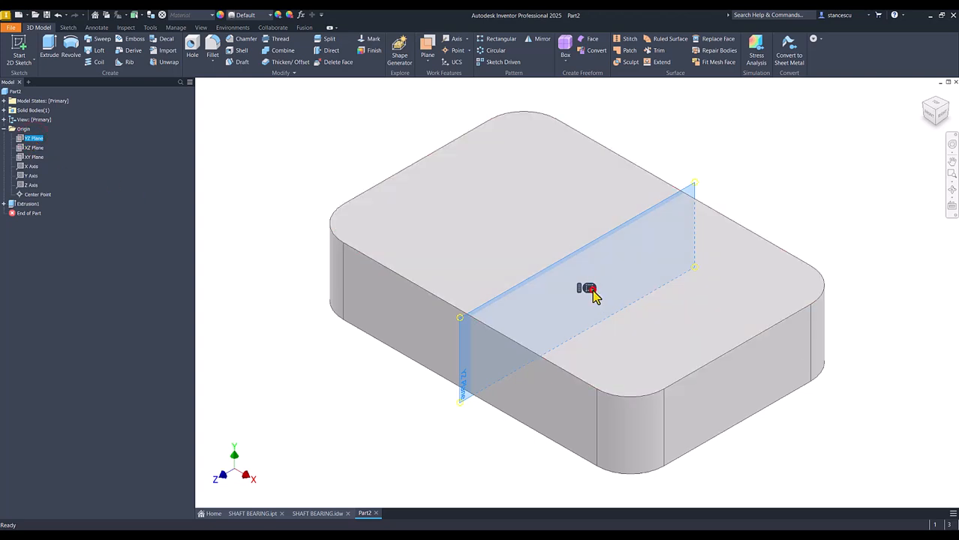
click(589, 288)
middle_drag(481, 345, 437, 451)
key(F7)
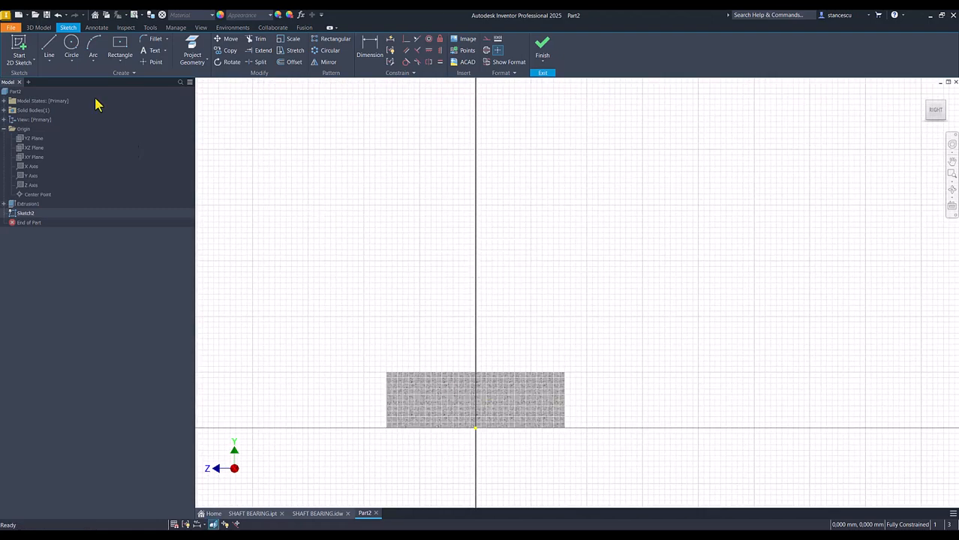
Draw a closed, tilted profile with a small step at one corner above the base, its long lower side about 37 mm.
click(49, 51)
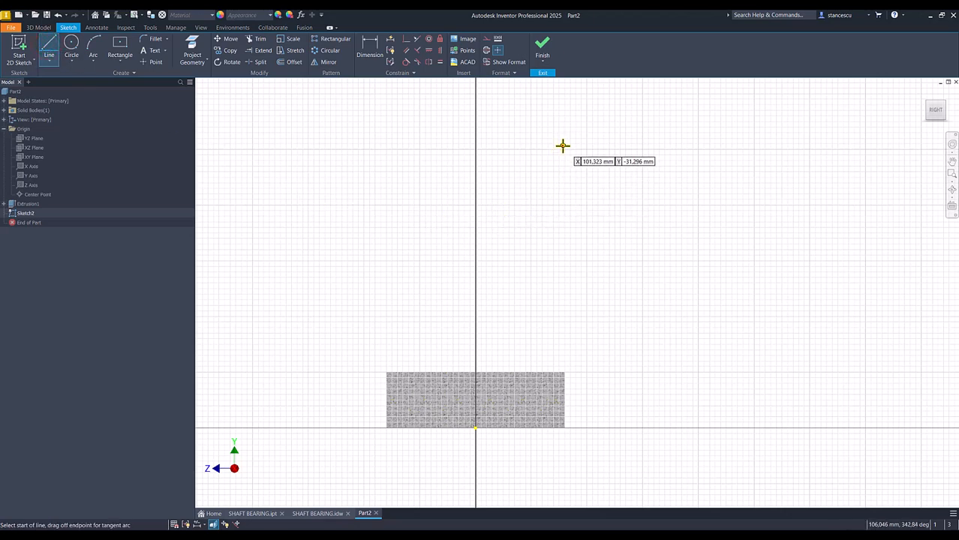
click(563, 146)
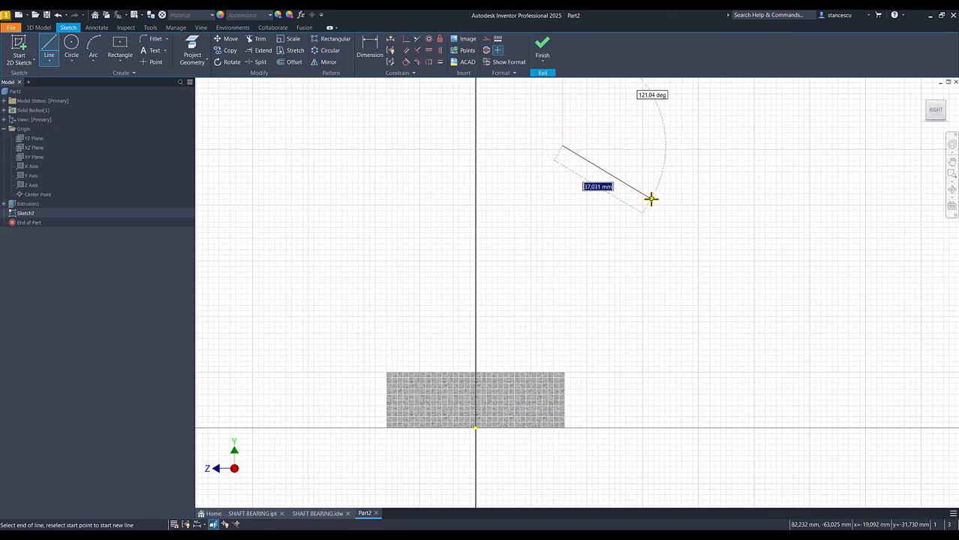
click(651, 199)
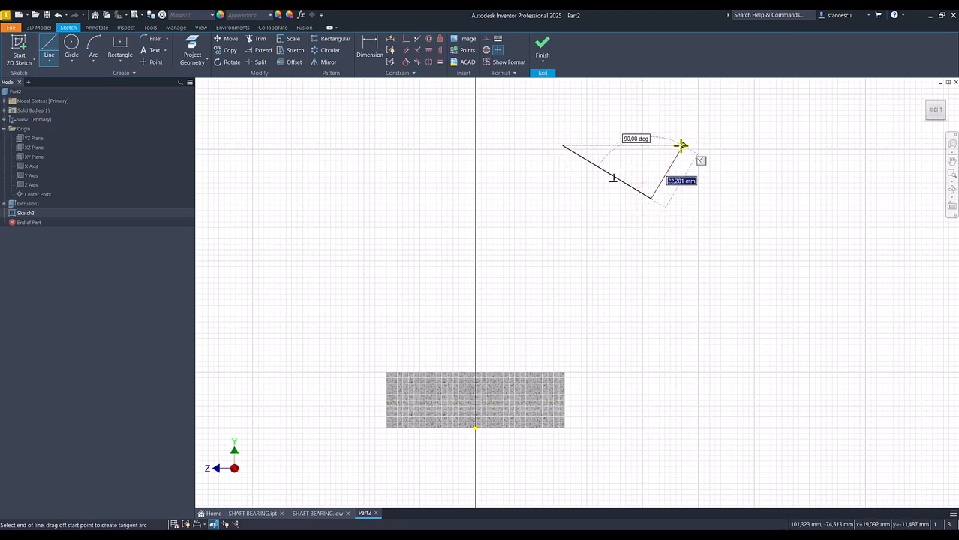
click(681, 146)
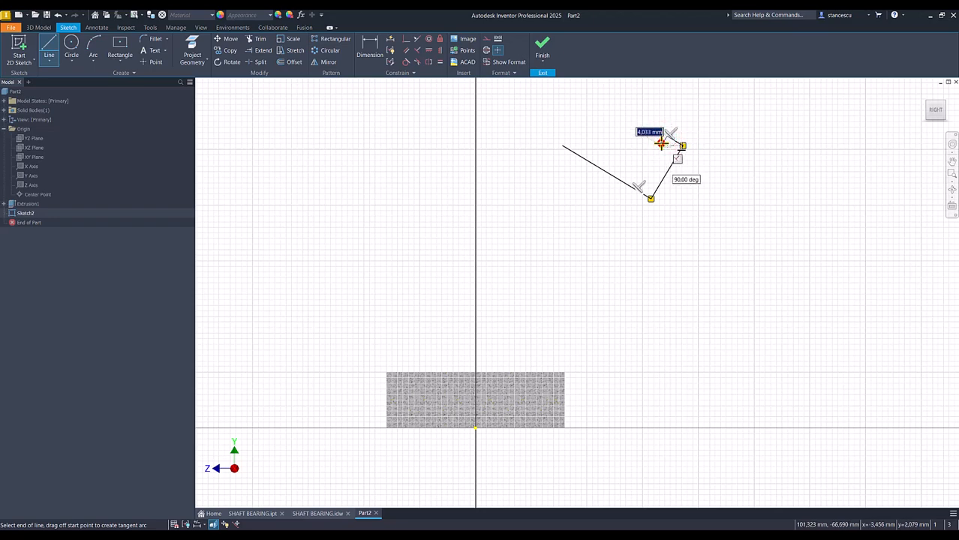
click(667, 137)
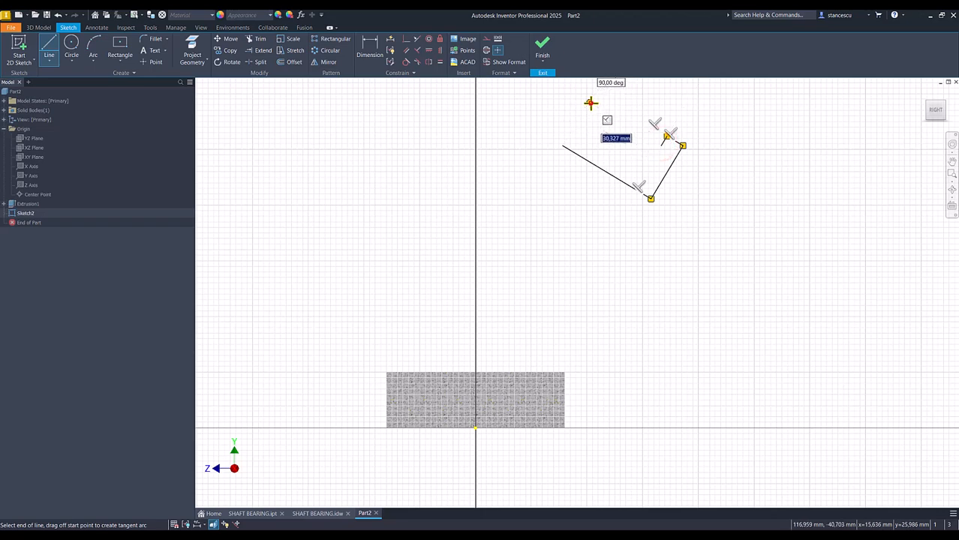
right_click(590, 103)
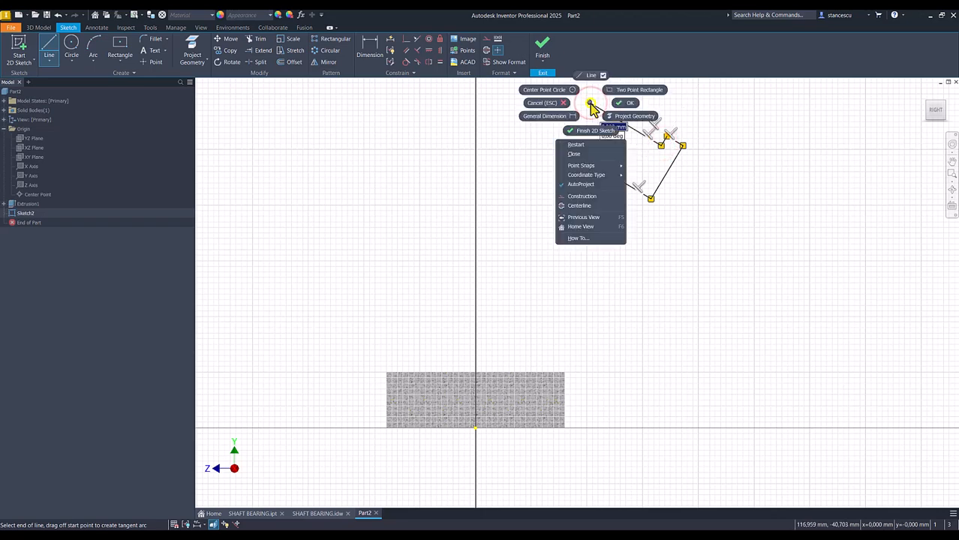
click(574, 154)
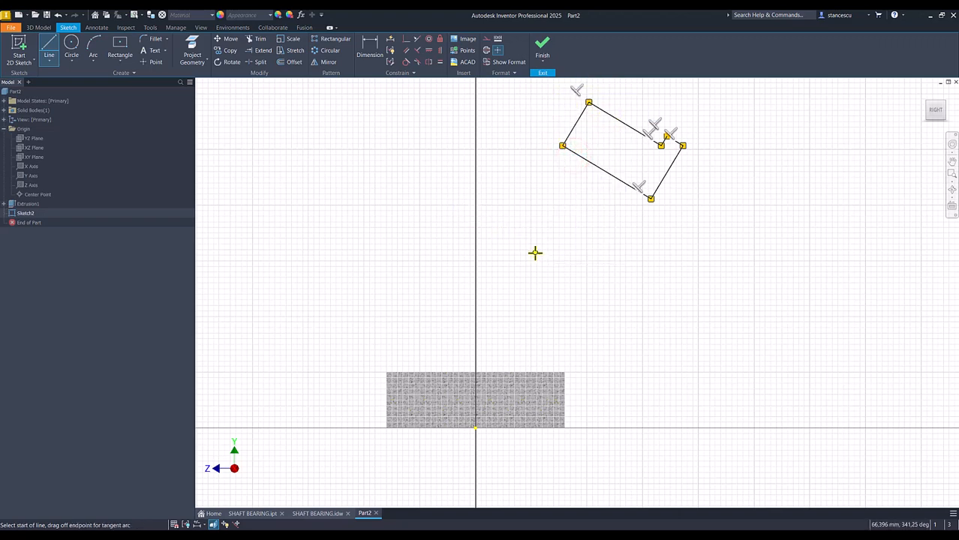
Convert the long lower line of the tilted profile to a centerline.
key(Escape)
click(610, 174)
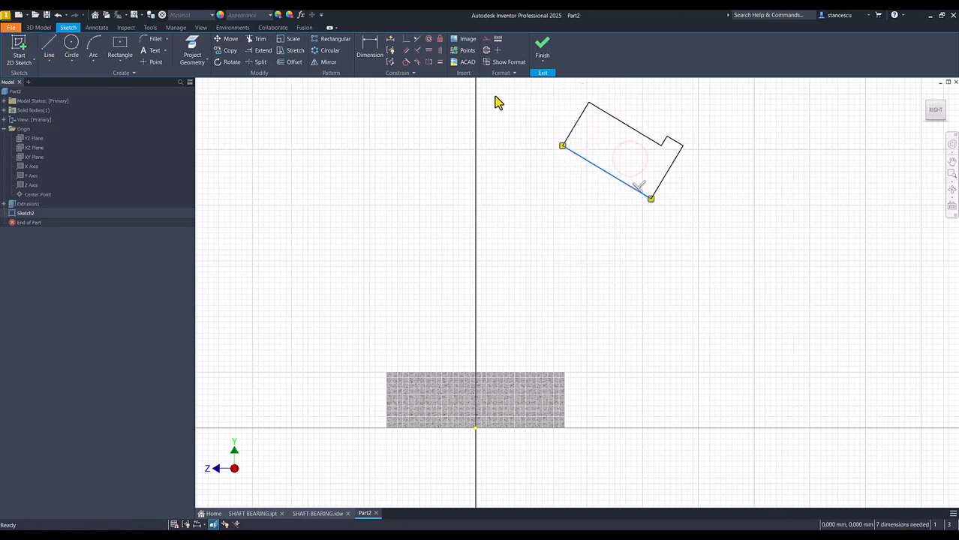
click(496, 50)
click(509, 120)
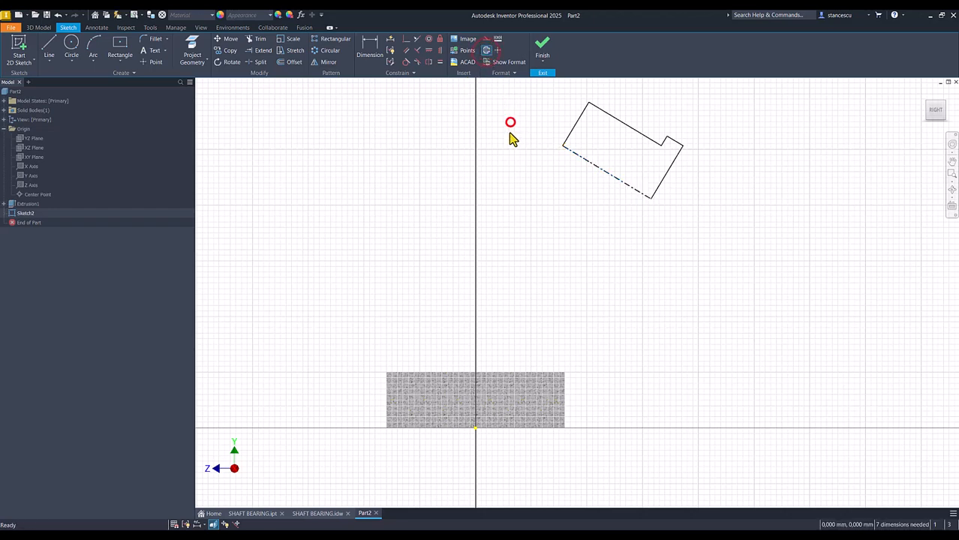
Dimension the height of the centerline's upper endpoint above the sketch origin as 146 mm.
click(374, 48)
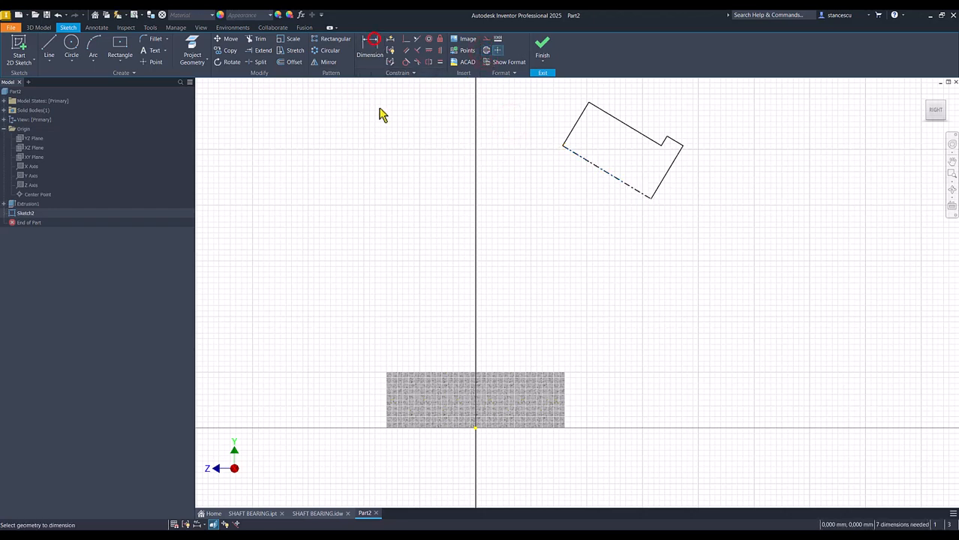
click(563, 146)
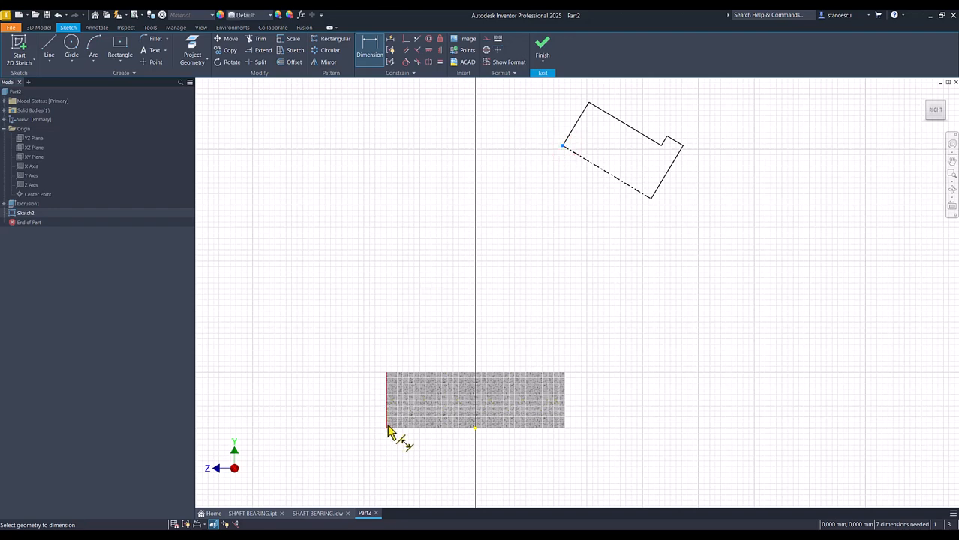
click(474, 430)
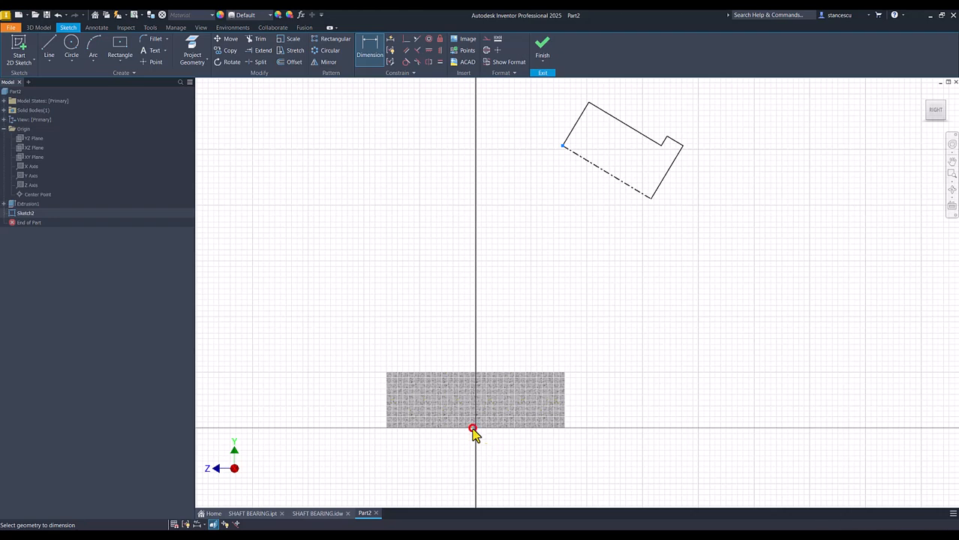
click(328, 286)
text(14)
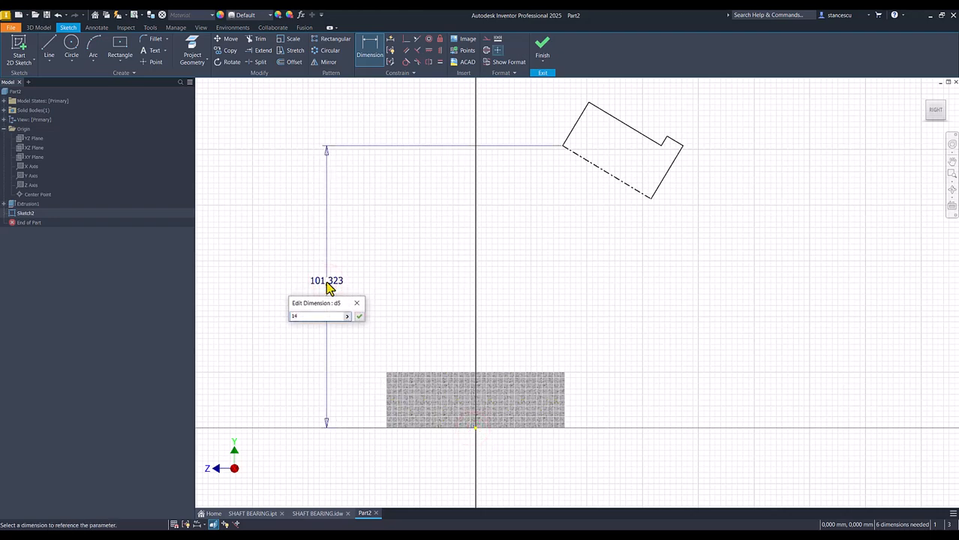
text(6)
key(Return)
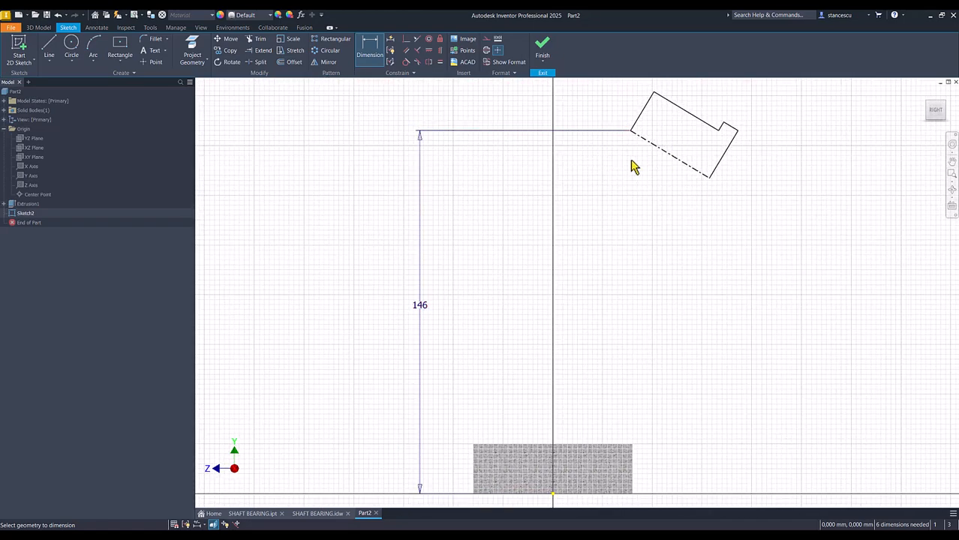
Dimension the horizontal distance from the base plate's far left side edge to the centerline's upper endpoint as 64 mm.
click(630, 132)
click(475, 457)
click(542, 96)
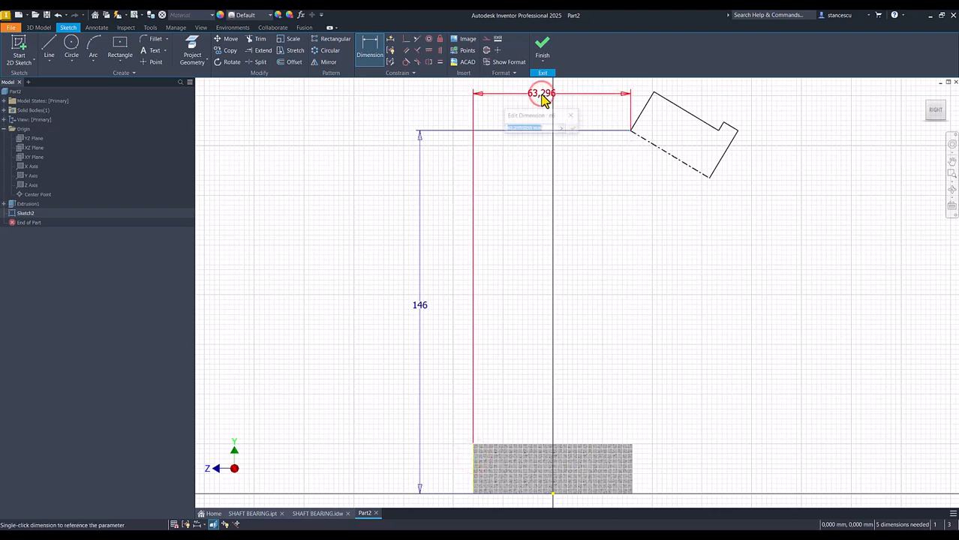
text(64)
key(Return)
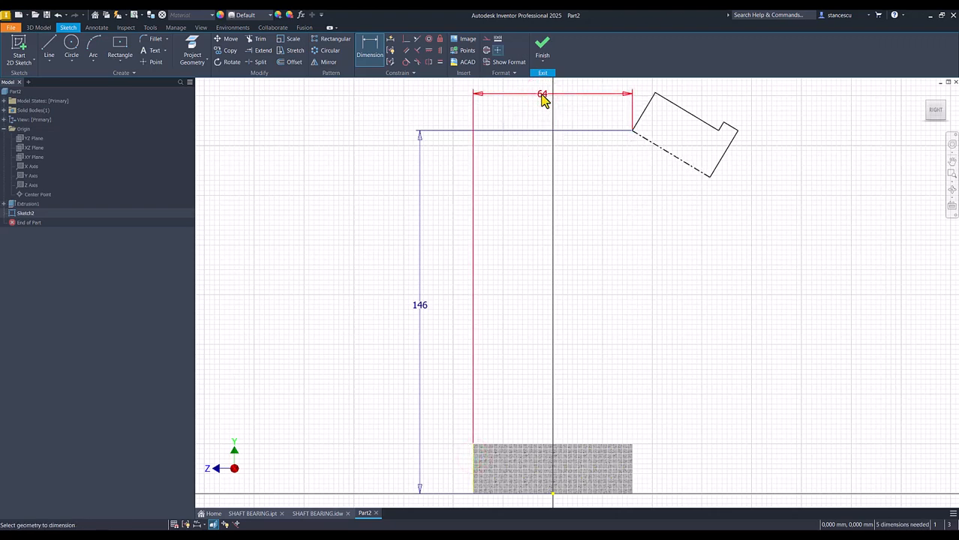
Set the angle between the centerline and the base plate's near vertical side edge to 45 degrees.
click(678, 165)
click(634, 462)
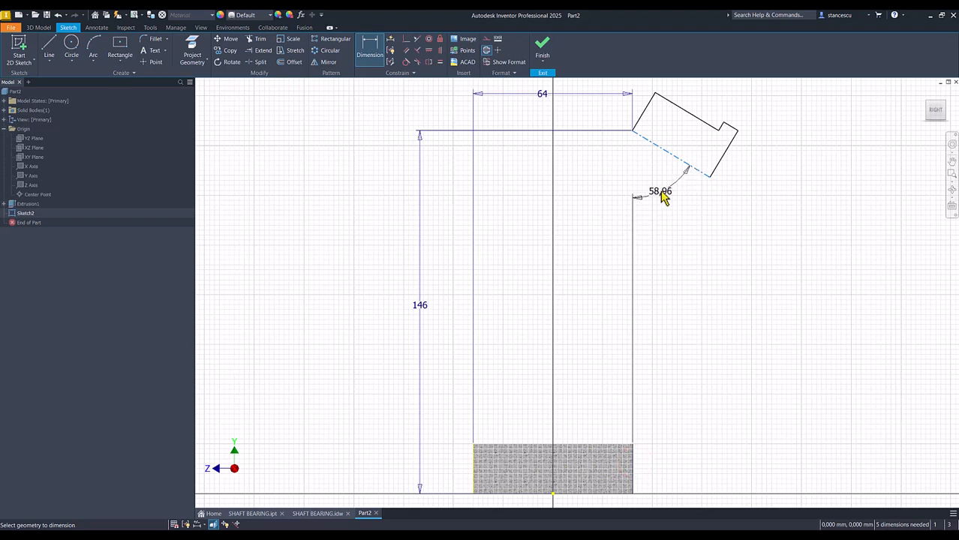
click(660, 188)
text(4)
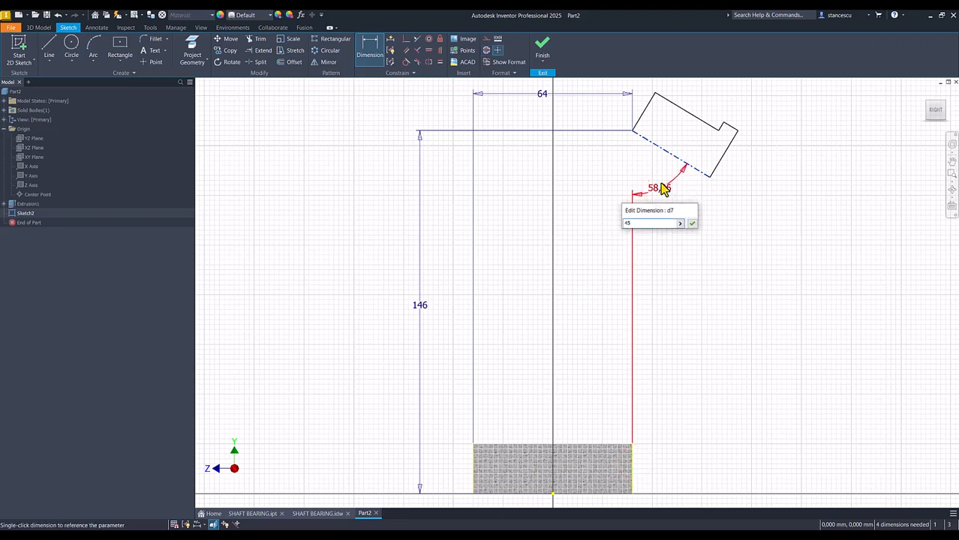
text(5)
key(Return)
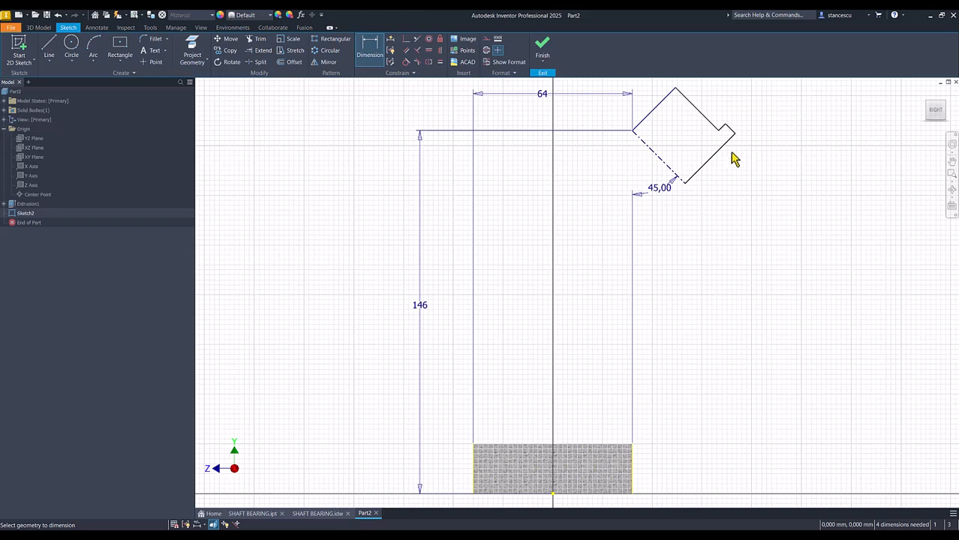
Add a 52 mm diameter dimension between the centerline and the profile's long outer line.
mouse_move(663, 152)
middle_down()
mouse_move(670, 201)
mouse_move(652, 242)
middle_up()
click(633, 234)
click(676, 191)
click(576, 159)
text(52)
key(Return)
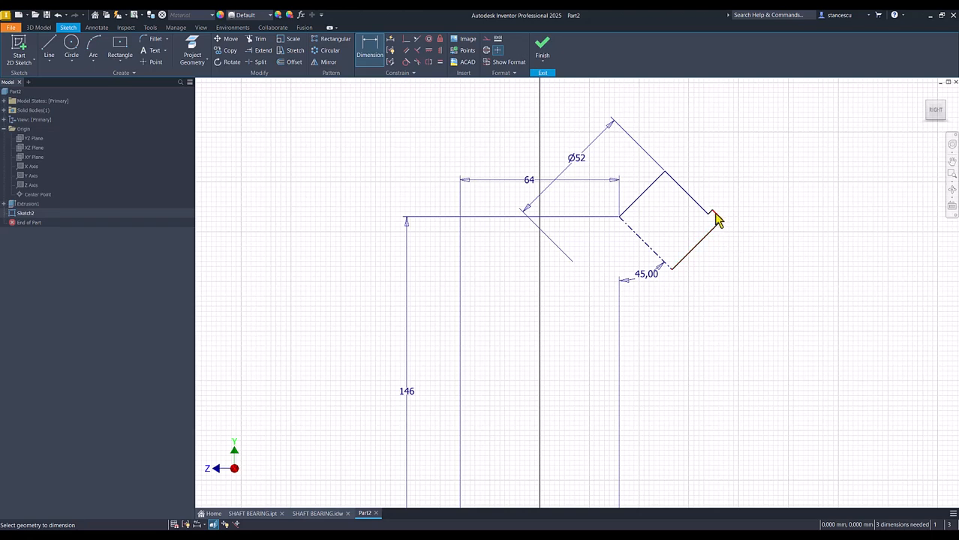
Add a 64 mm diameter dimension between the centerline and the outer line of the corner step.
scroll(715, 219, down, 3)
click(723, 222)
click(625, 309)
click(713, 356)
text(64)
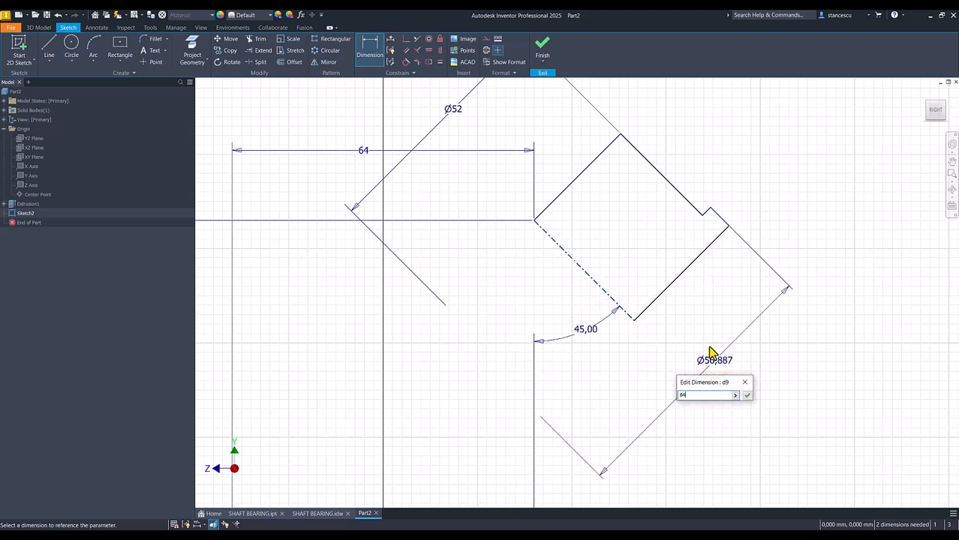
key(Return)
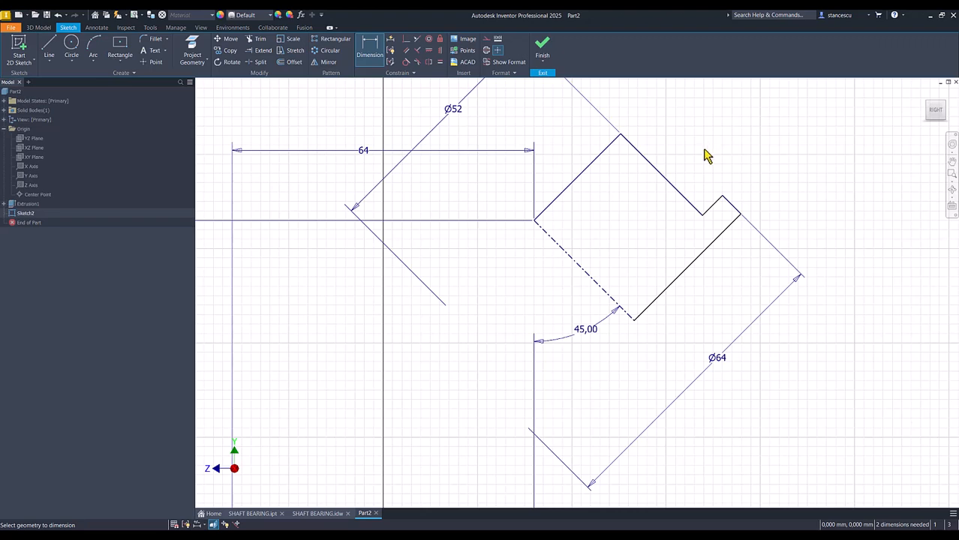
Add an aligned dimension of 12 mm to the outer line of the corner step.
click(726, 207)
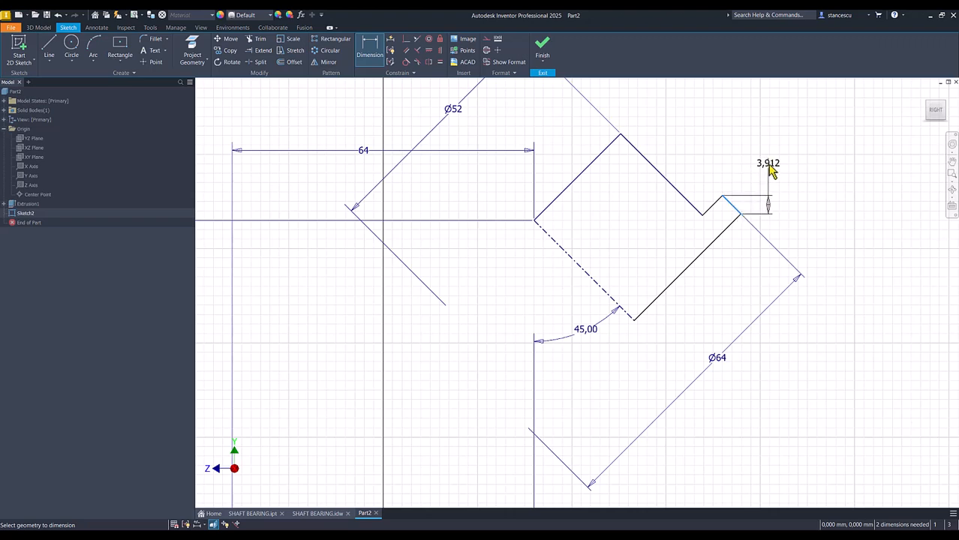
right_click(772, 171)
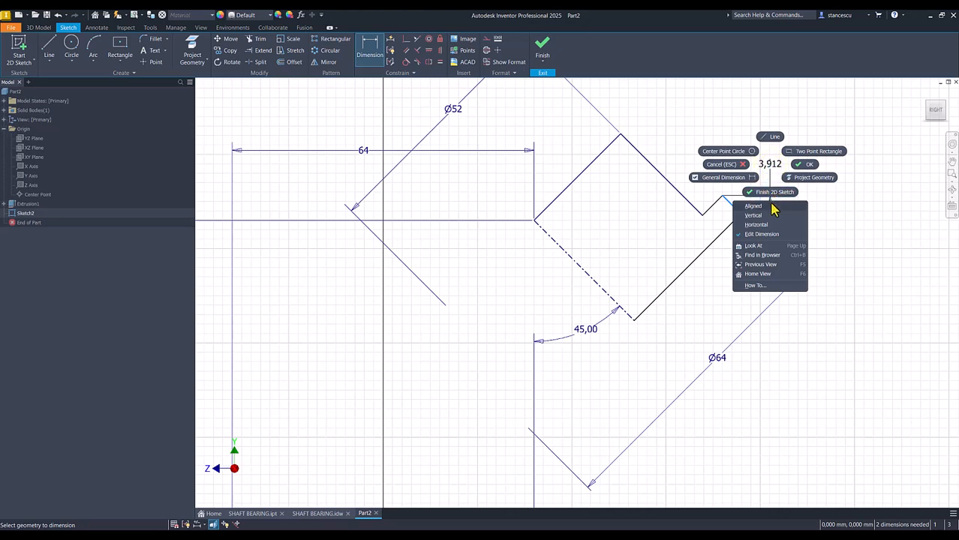
click(763, 208)
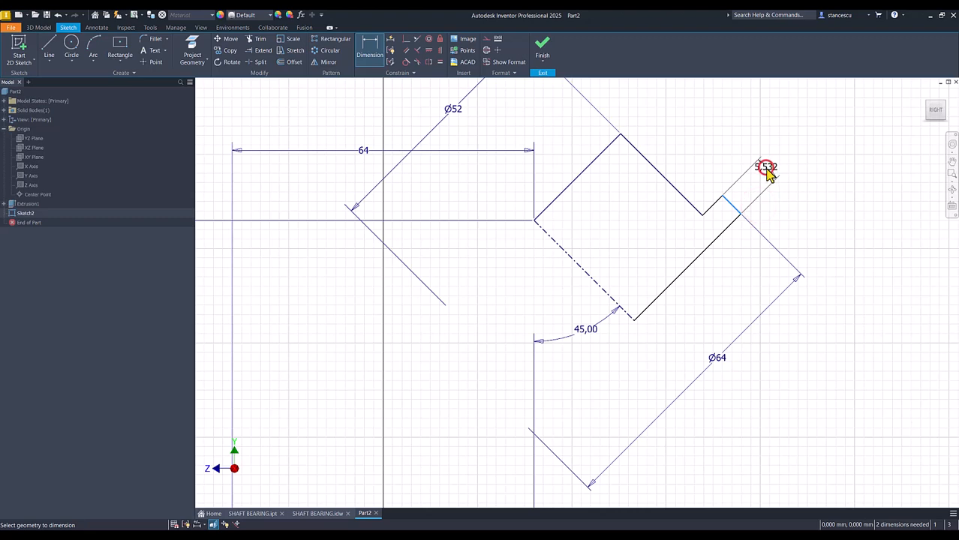
click(765, 169)
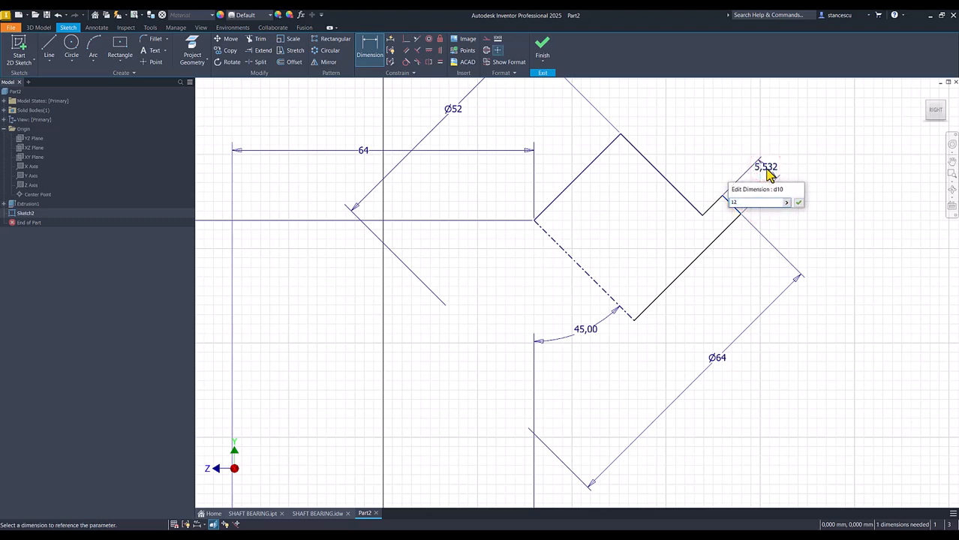
key(Return)
Dimension the distance between the profile's two parallel end lines as 44 mm.
click(612, 150)
click(706, 251)
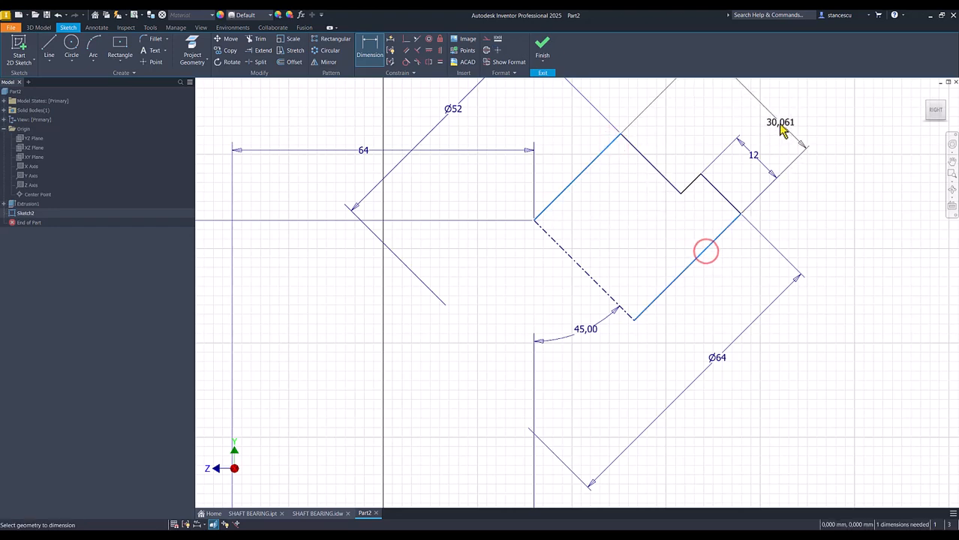
click(779, 128)
text(44)
key(Return)
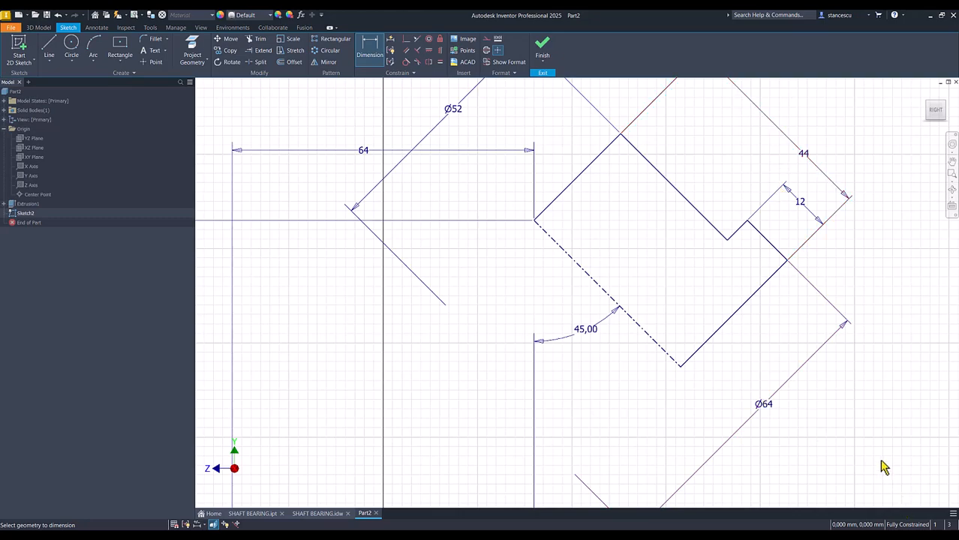
middle_click(874, 438)
middle_click(875, 438)
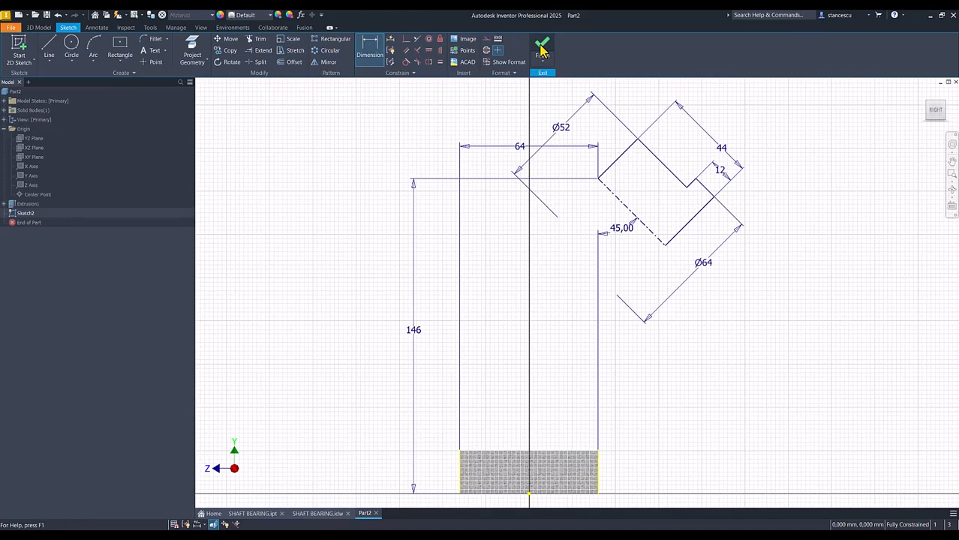
Finish the sketch and revolve the profile a full 360 degrees about its centerline to form the stepped boss.
click(541, 49)
key(F6)
click(71, 48)
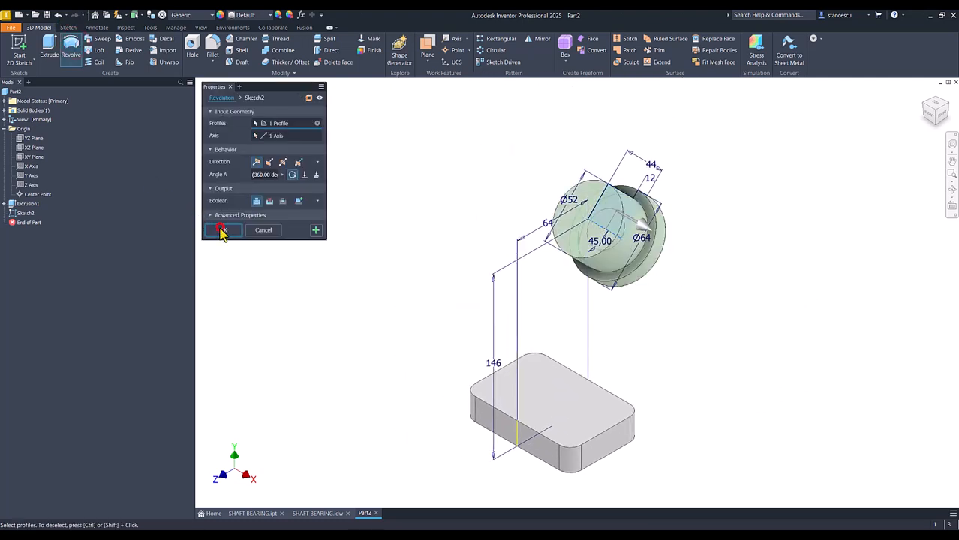
click(222, 231)
key(F6)
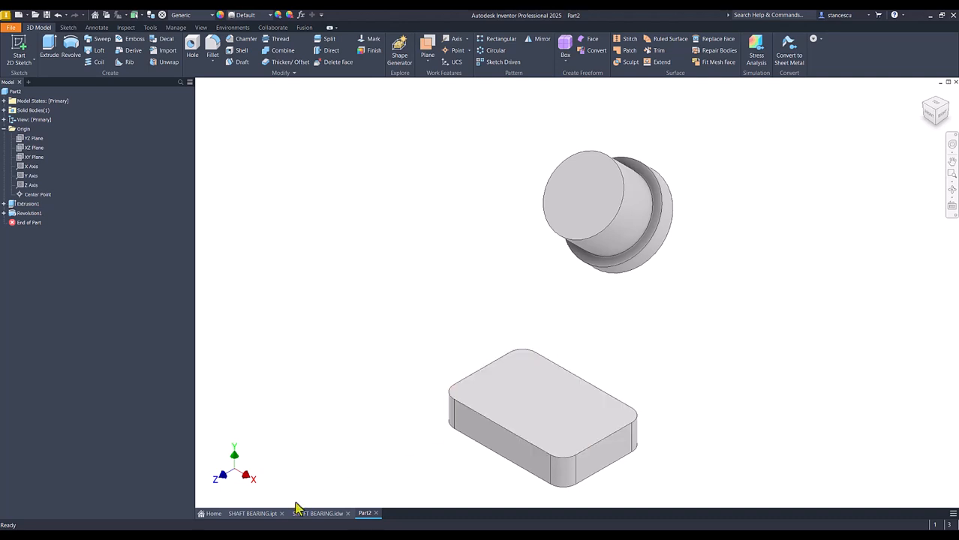
Check the support's shape in the SHAFT BEARING.idw drawing, and start a new sketch on the part's YZ origin plane with the graphics sliced.
click(315, 514)
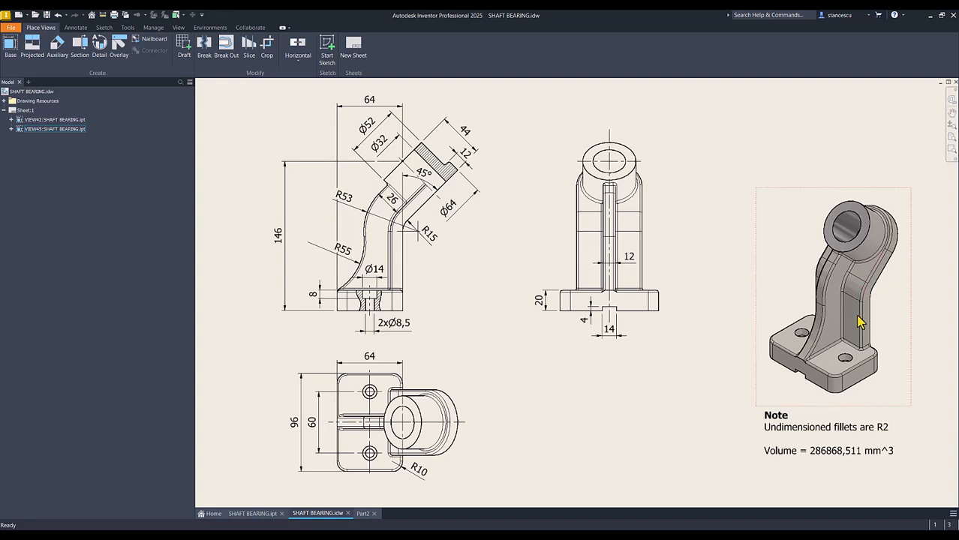
click(867, 272)
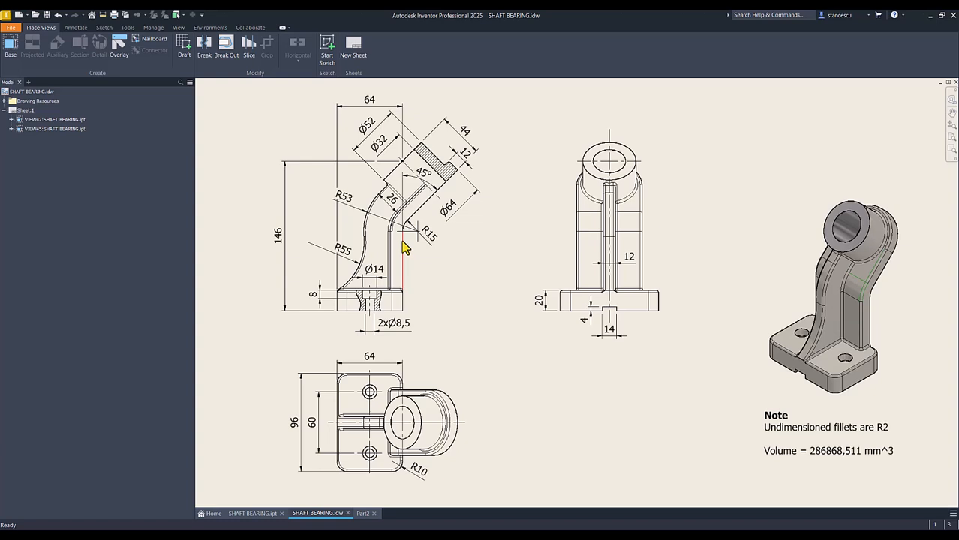
click(465, 153)
click(362, 514)
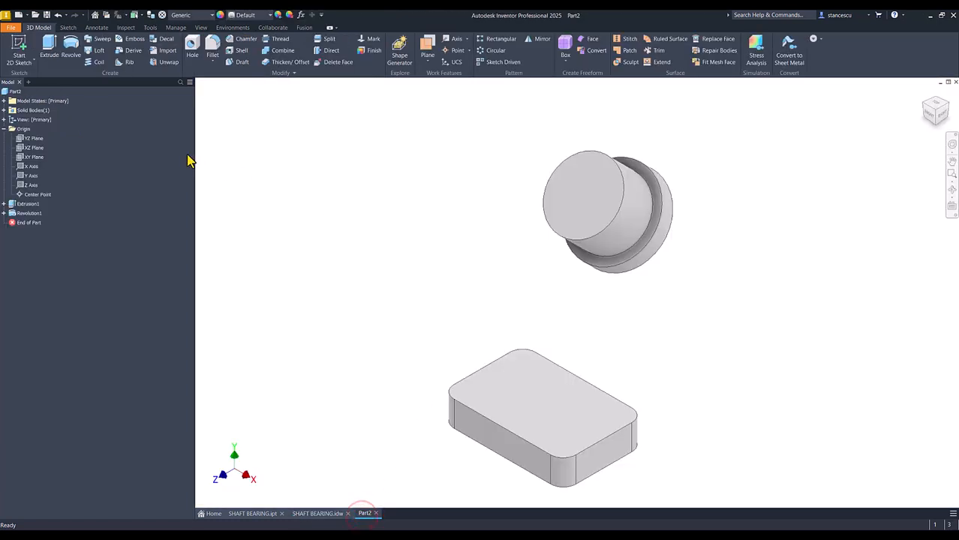
click(30, 139)
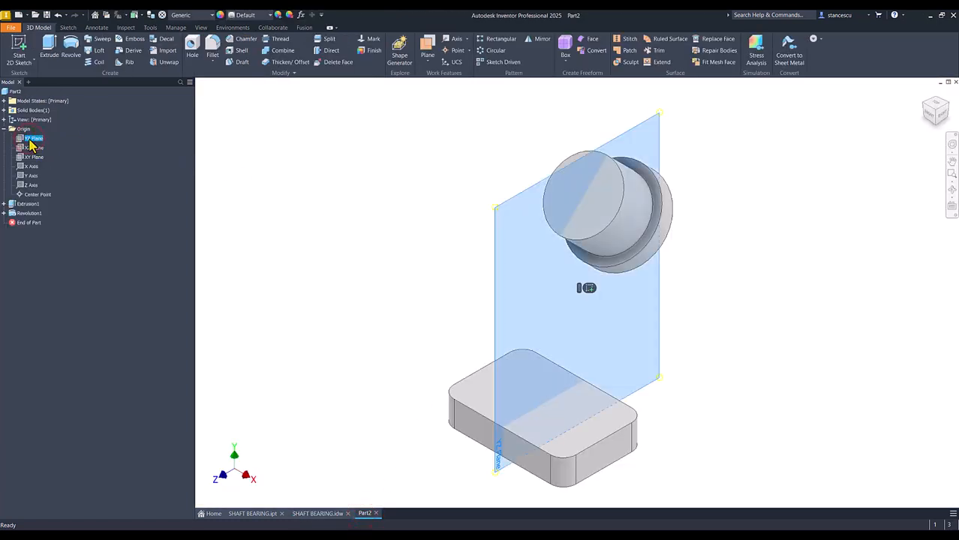
click(586, 289)
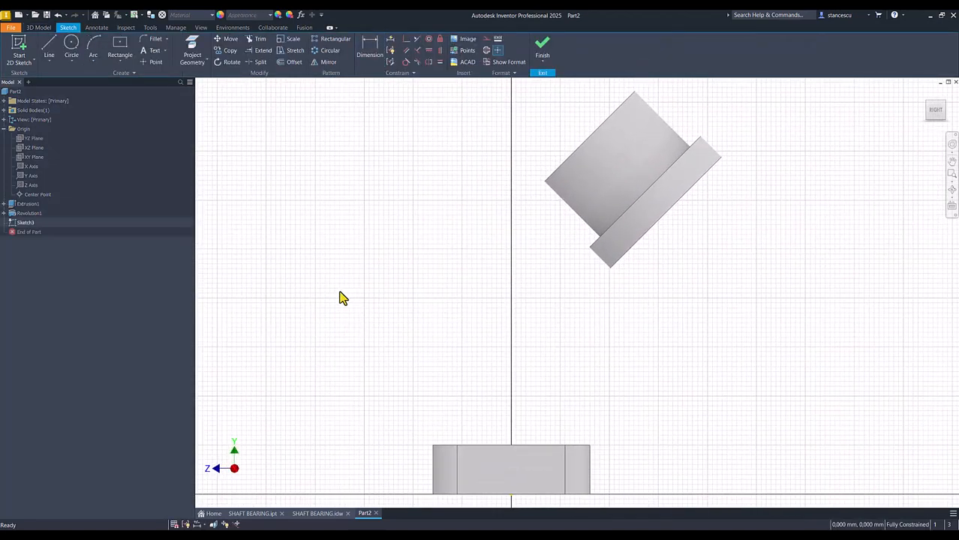
key(F7)
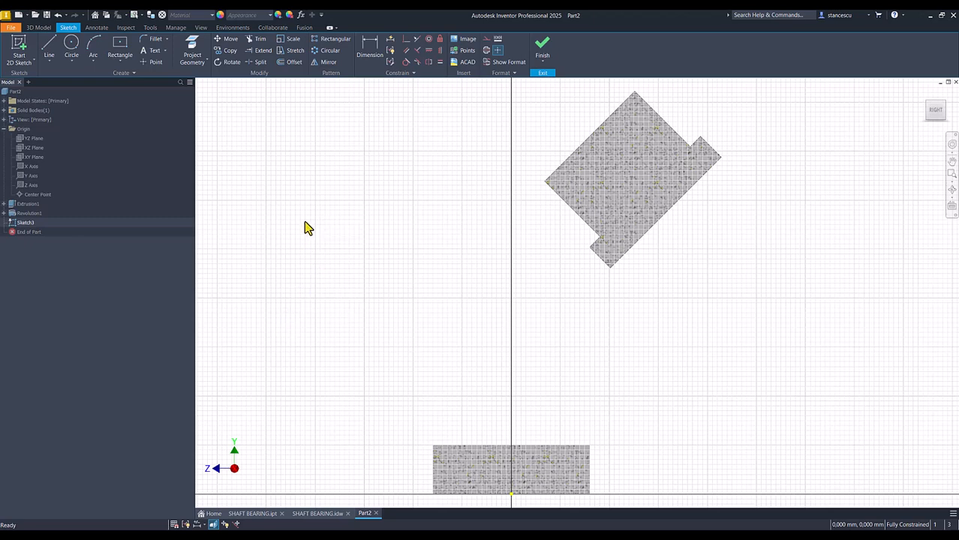
Project the boss flange's outer sloped edge and the short top edge at the base plate's rounded corner into the sketch.
click(192, 50)
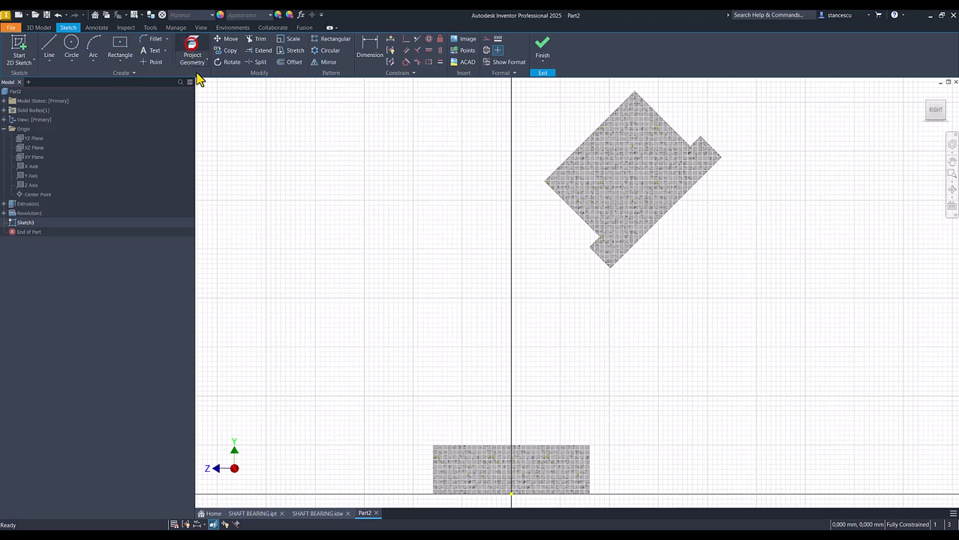
click(663, 218)
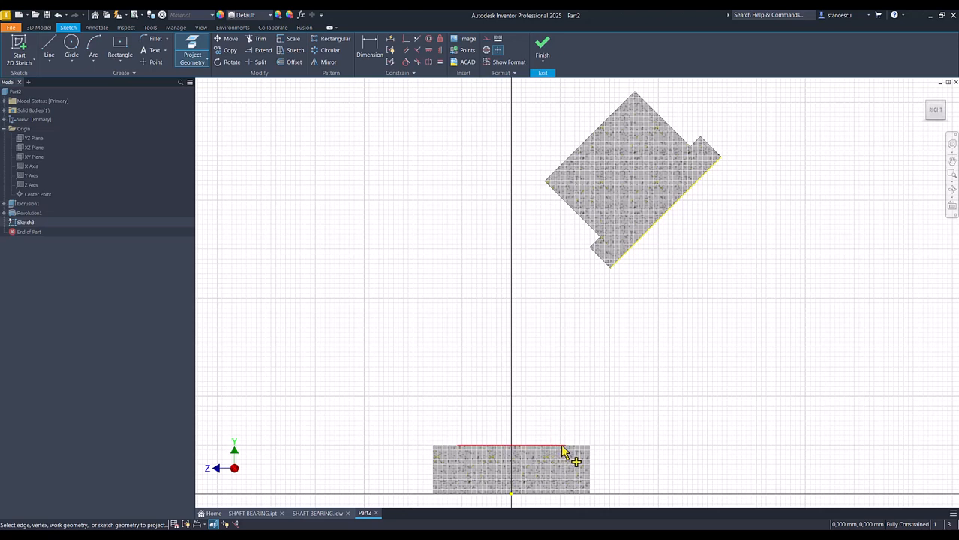
click(575, 446)
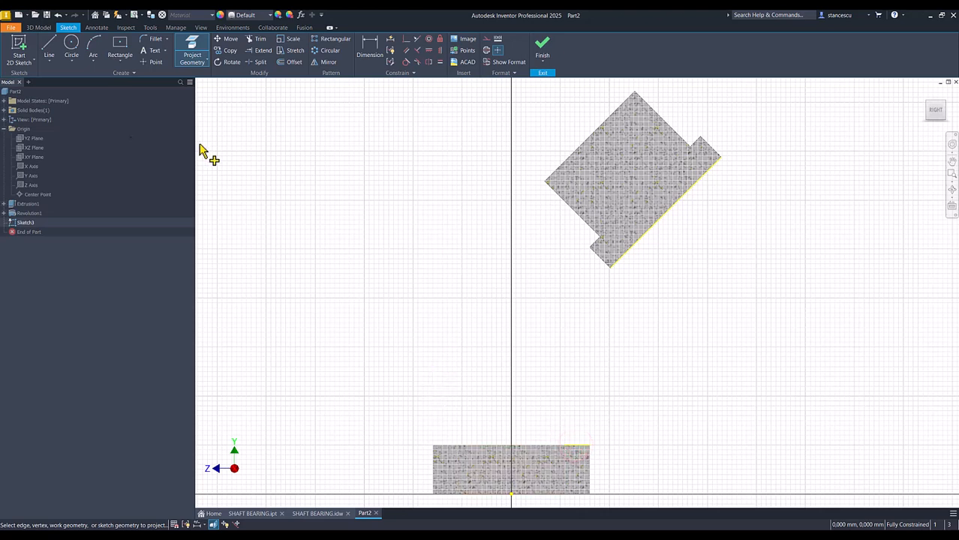
Sketch a connected chain beside the part: a vertical line about 48 mm long, a tangent arc about 13 mm in radius, and a sloped line.
click(50, 49)
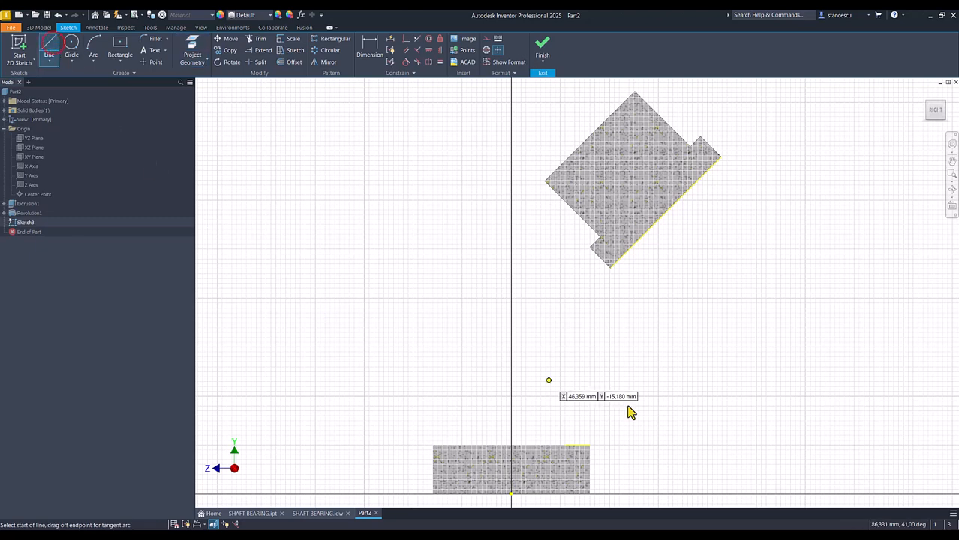
click(700, 445)
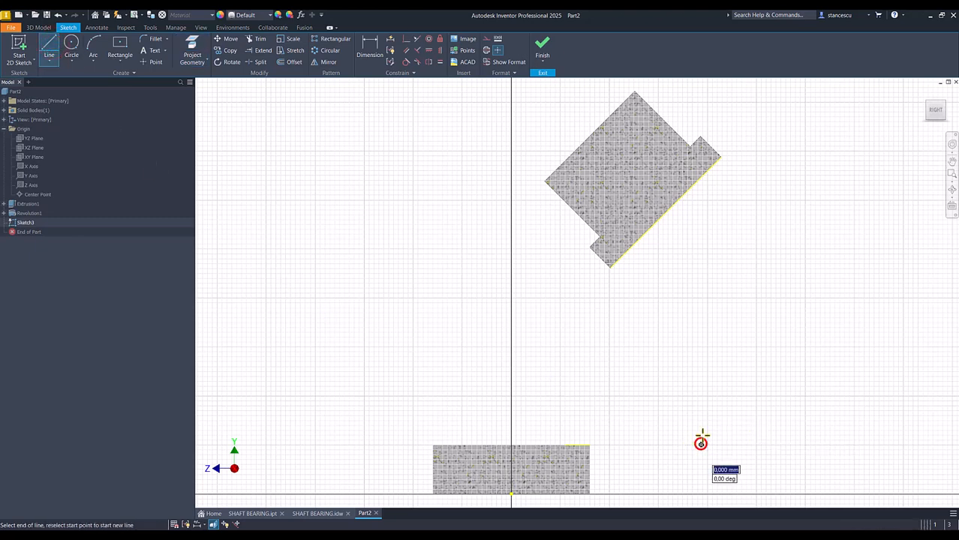
click(701, 326)
drag(701, 323, 714, 300)
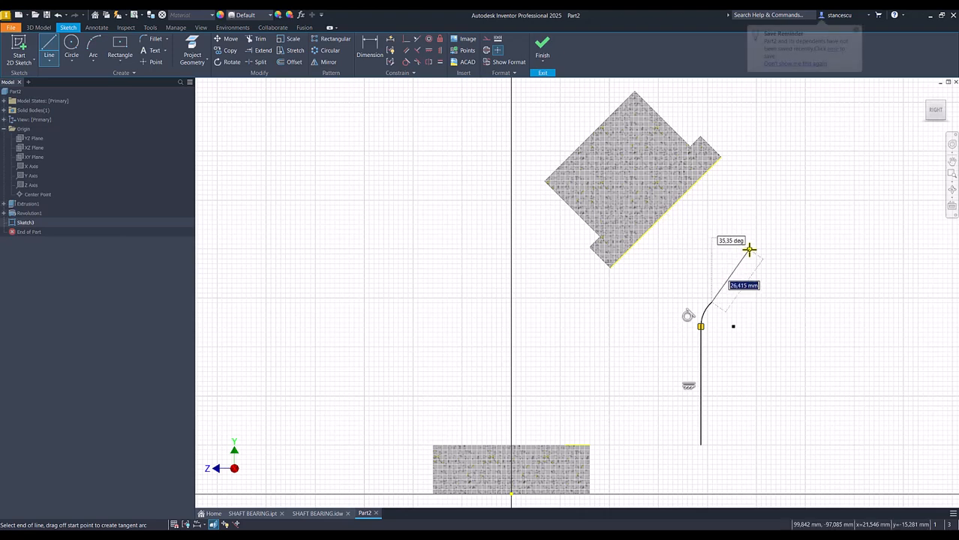
click(756, 258)
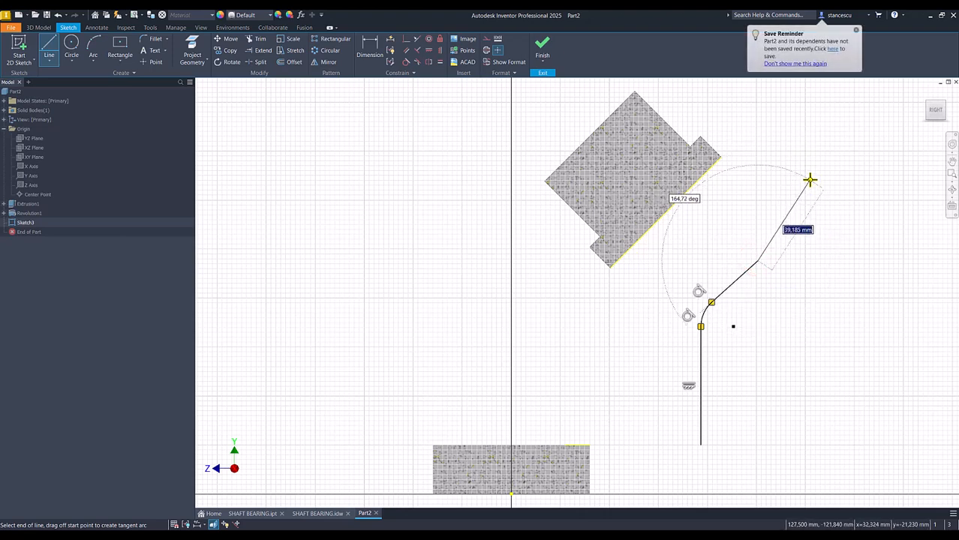
key(Escape)
click(804, 65)
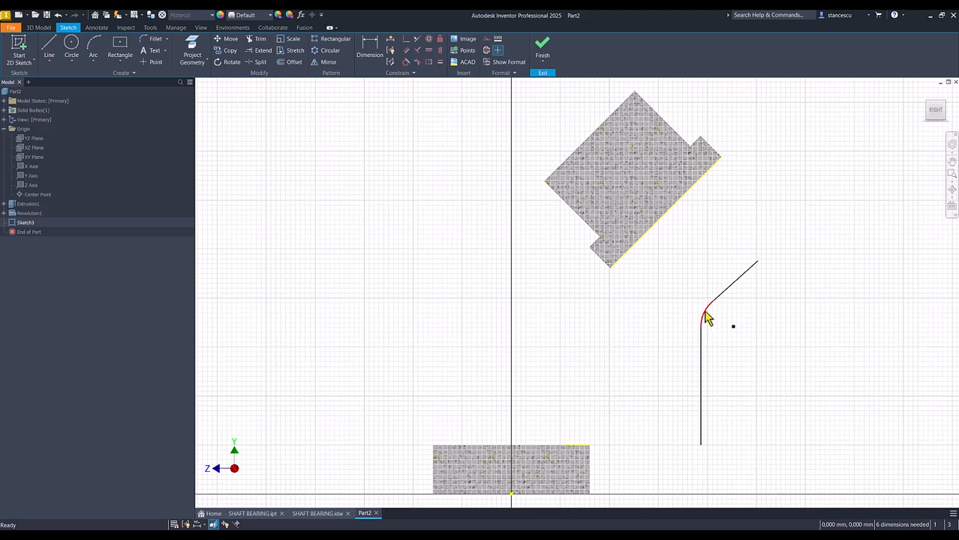
Dimension the radius of the arc between the vertical and sloped lines as 15 mm.
drag(730, 297, 687, 336)
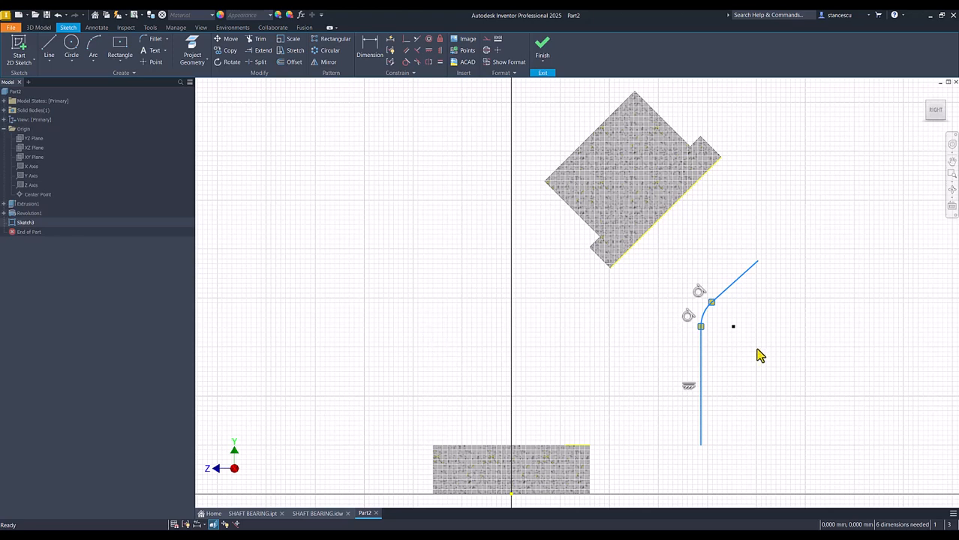
click(628, 339)
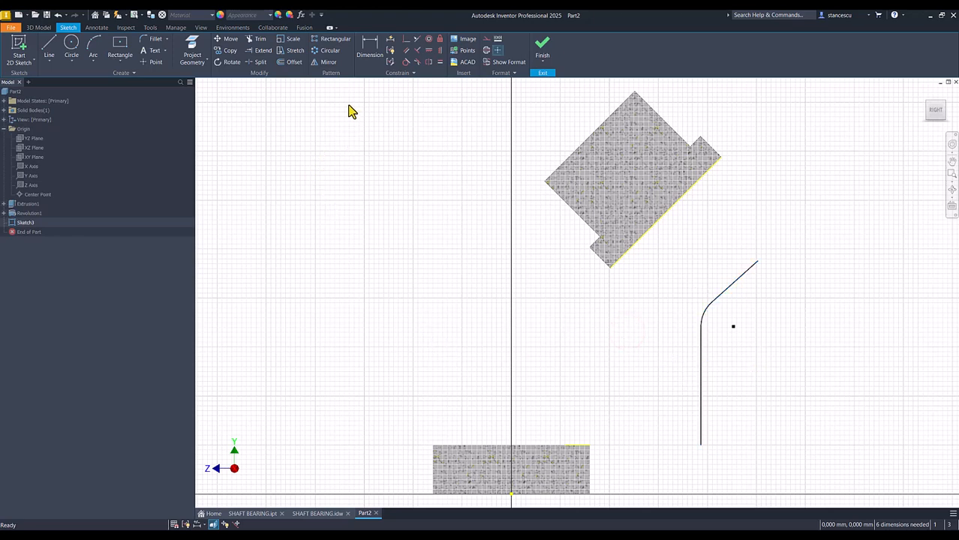
click(368, 53)
click(705, 309)
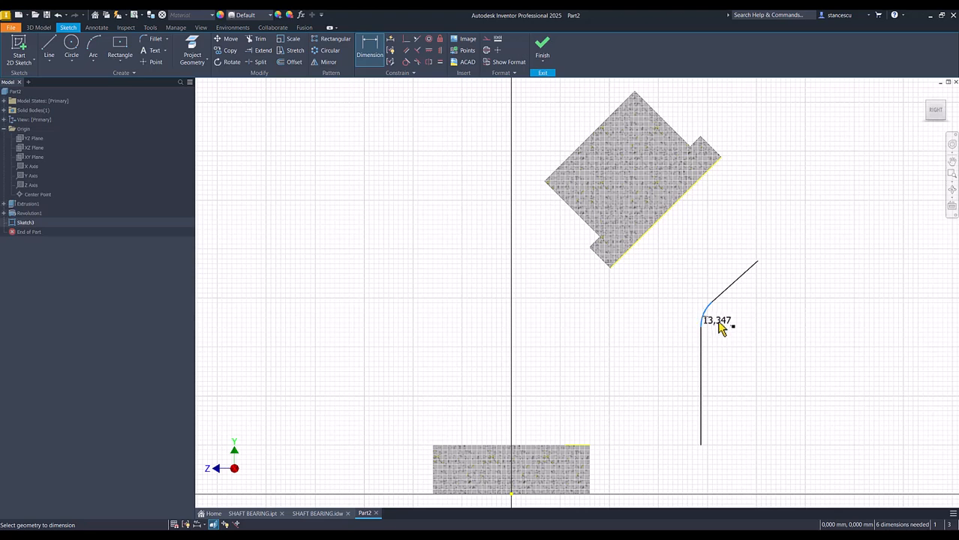
click(719, 327)
text(13)
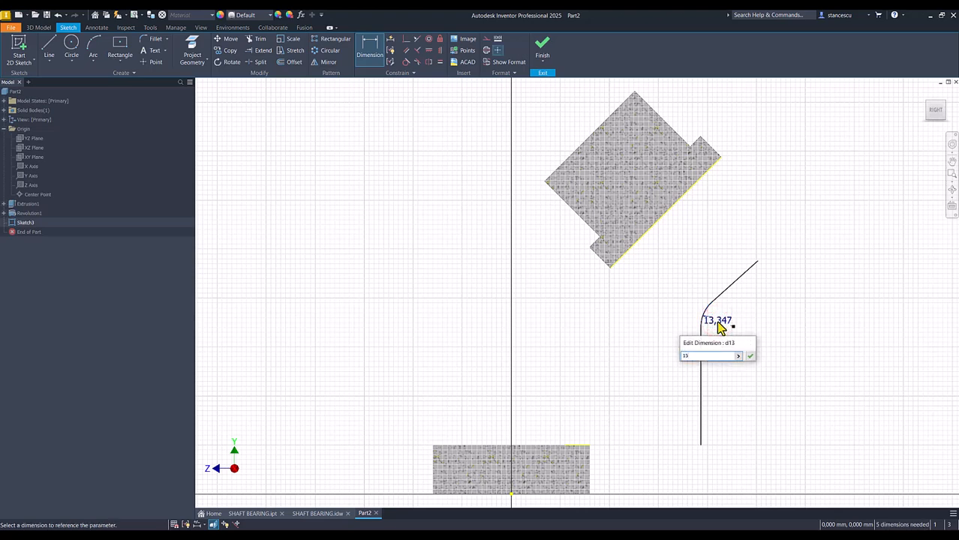
key(Return)
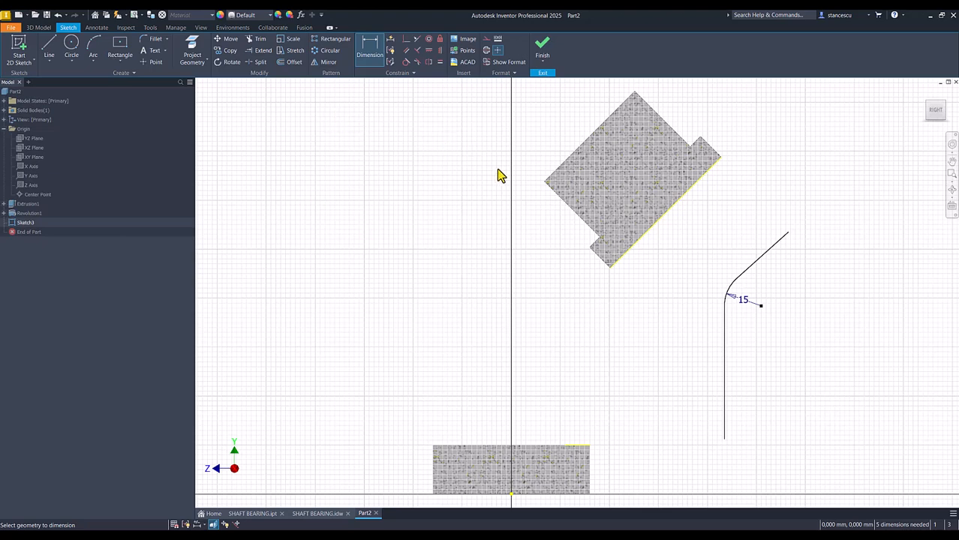
Constrain the sloped line parallel to the projected outer edge of the boss flange.
click(406, 51)
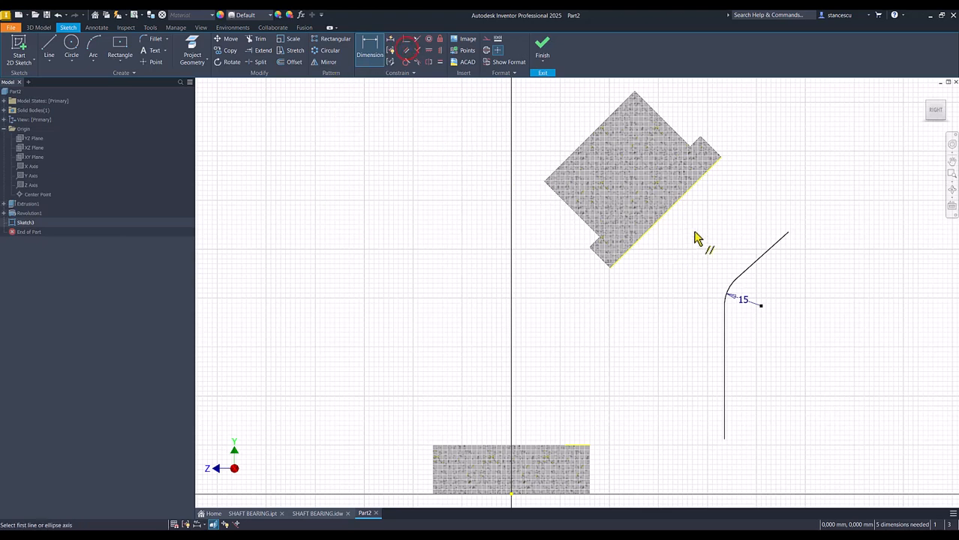
click(681, 197)
click(769, 259)
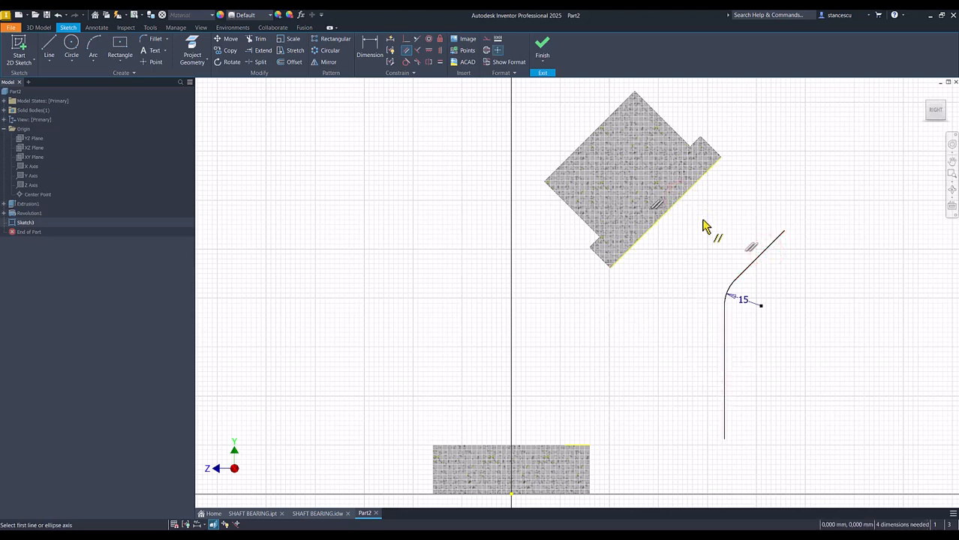
Offset the line-arc-line chain by 12 mm toward the boss side, on the outside of the bend.
click(293, 63)
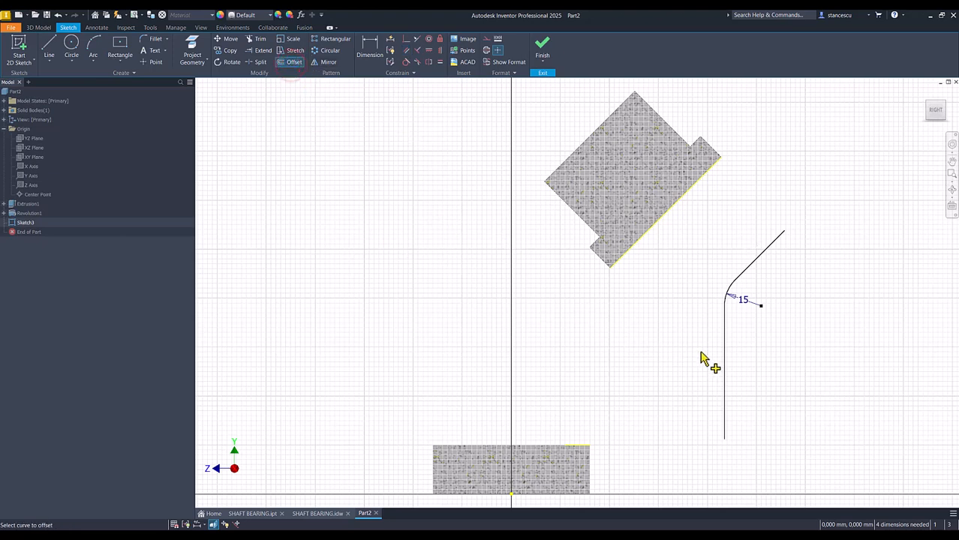
click(724, 369)
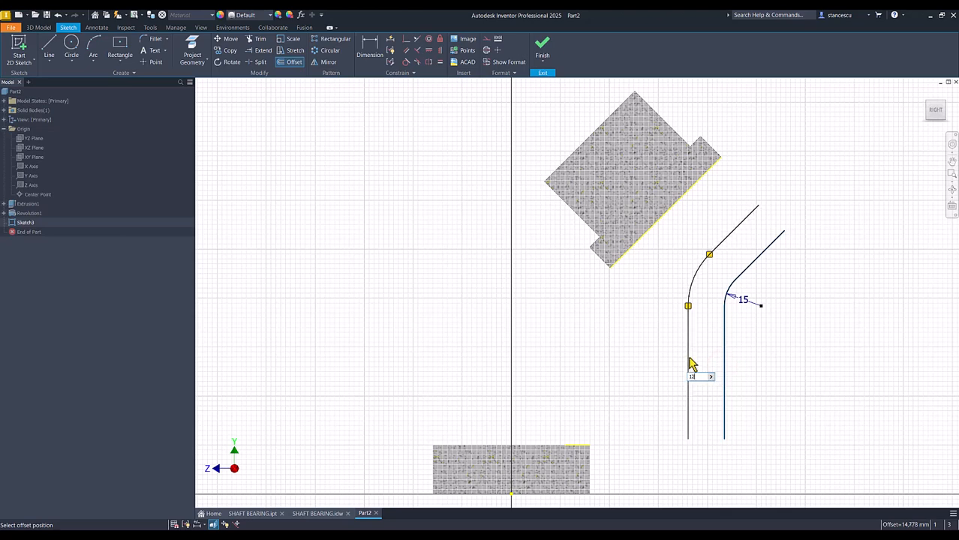
text(12)
key(Return)
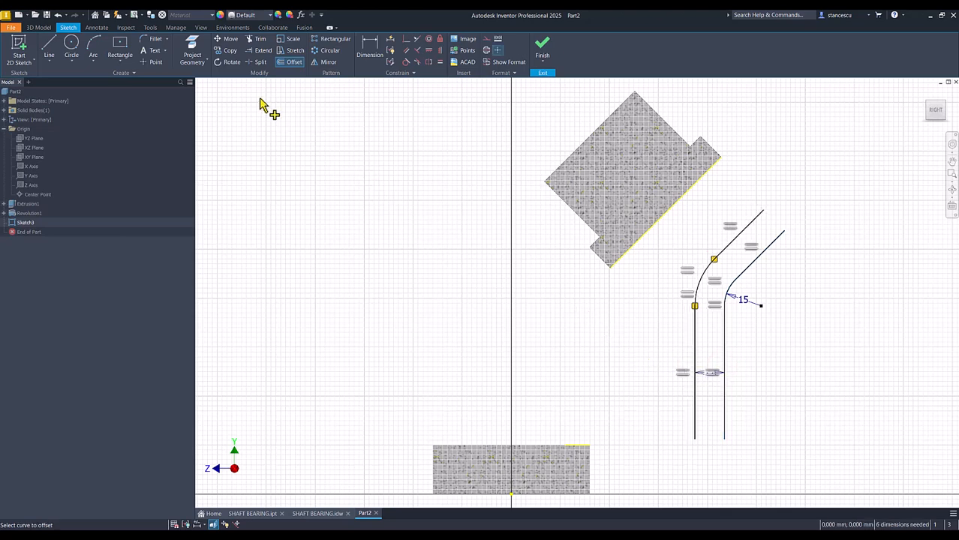
Close the support profile by joining the two chains with a straight line at the lower end and another at the upper end.
click(49, 46)
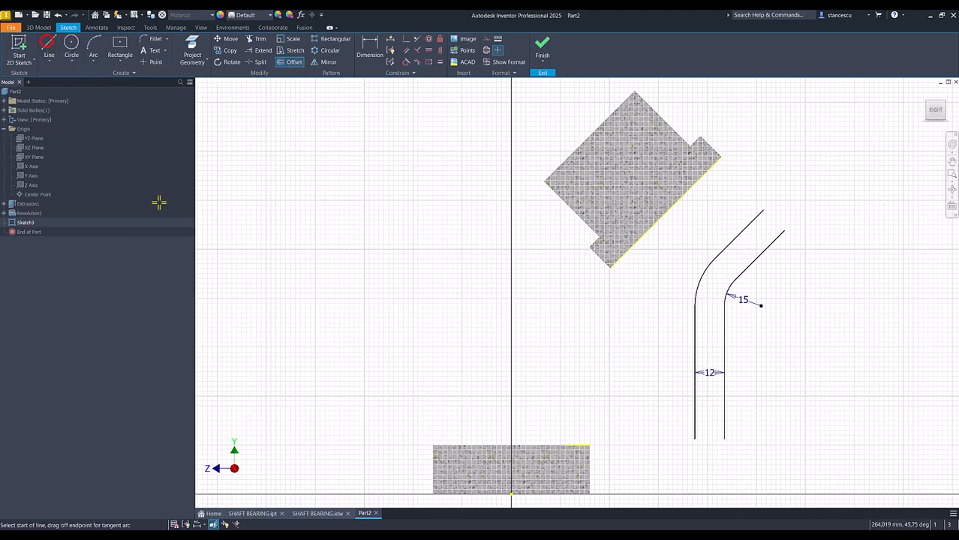
click(694, 439)
double_click(723, 440)
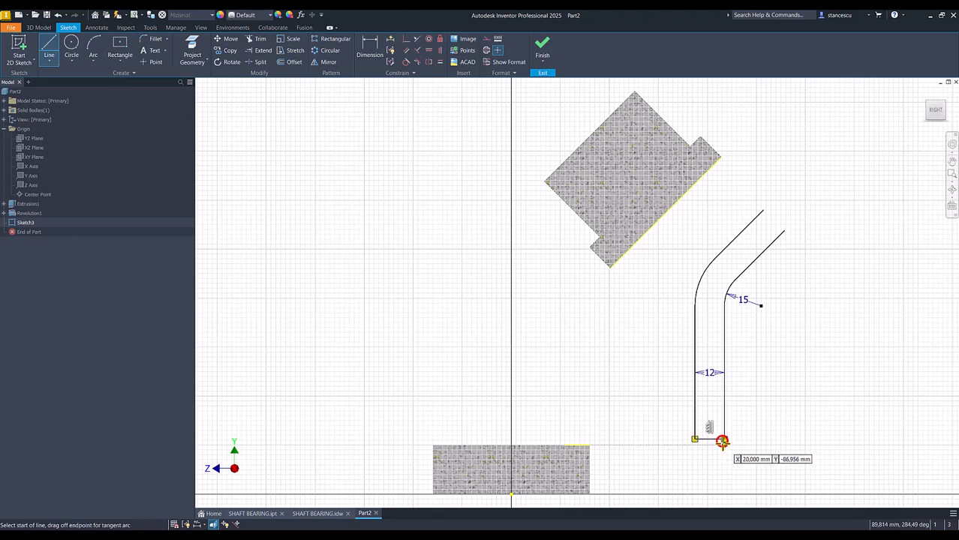
click(764, 212)
double_click(783, 231)
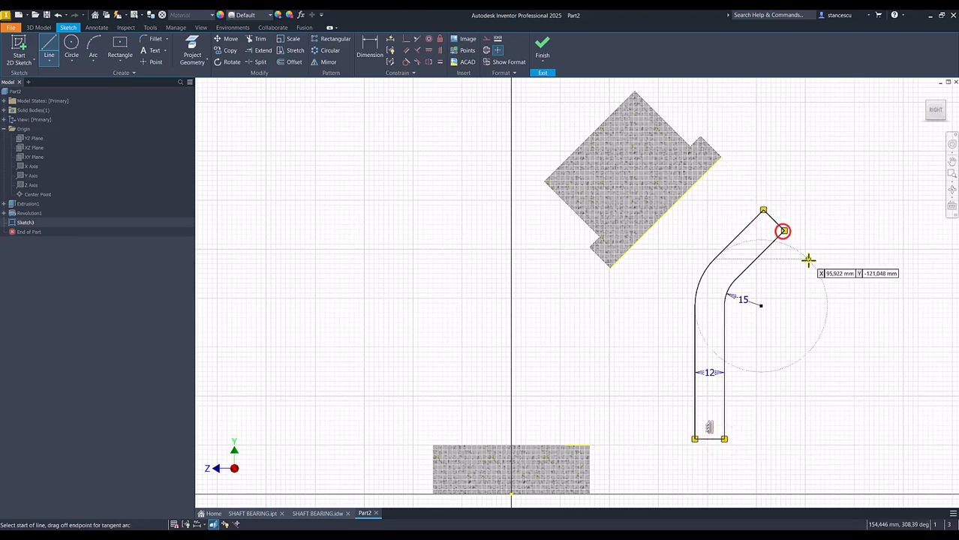
key(Escape)
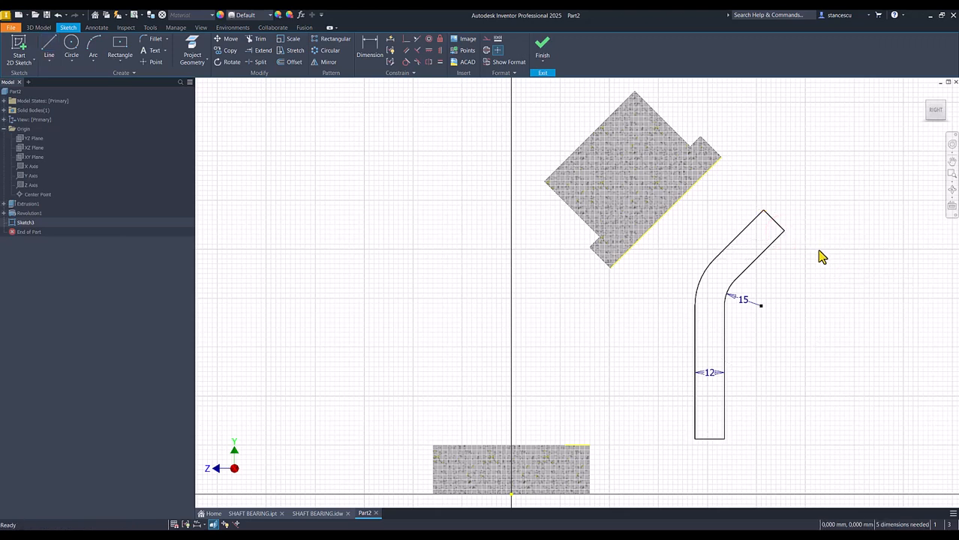
Constrain the profile's upper end line perpendicular to the adjacent sloped line.
drag(817, 163, 752, 261)
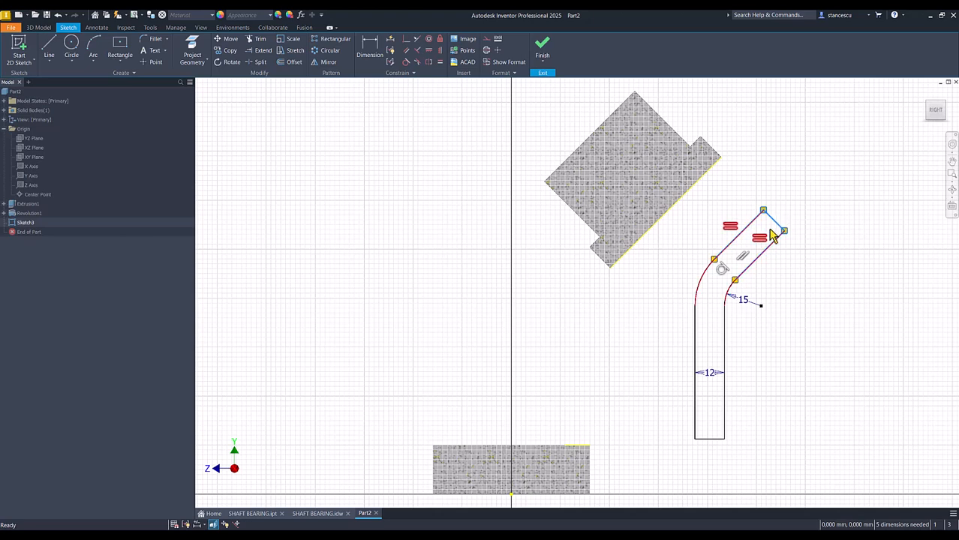
click(816, 194)
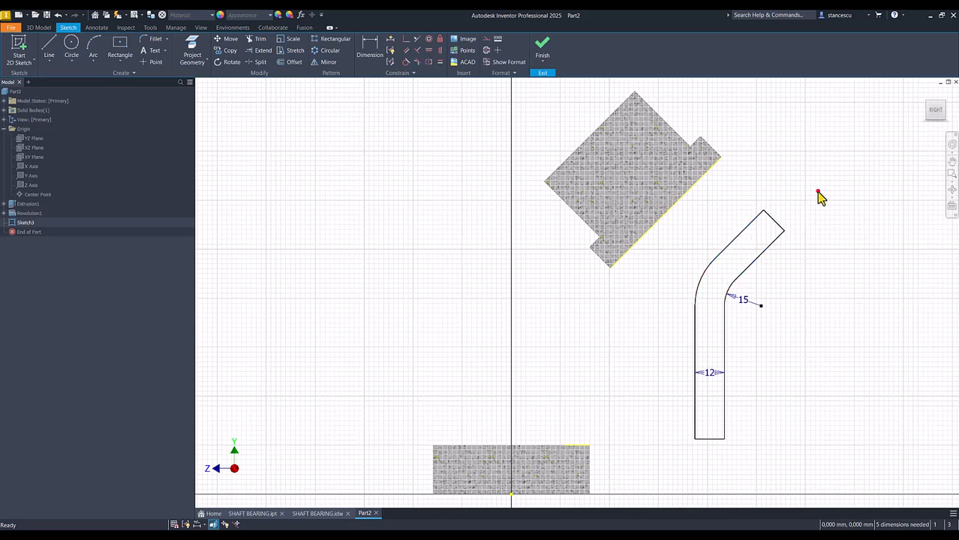
click(414, 53)
click(773, 226)
click(772, 244)
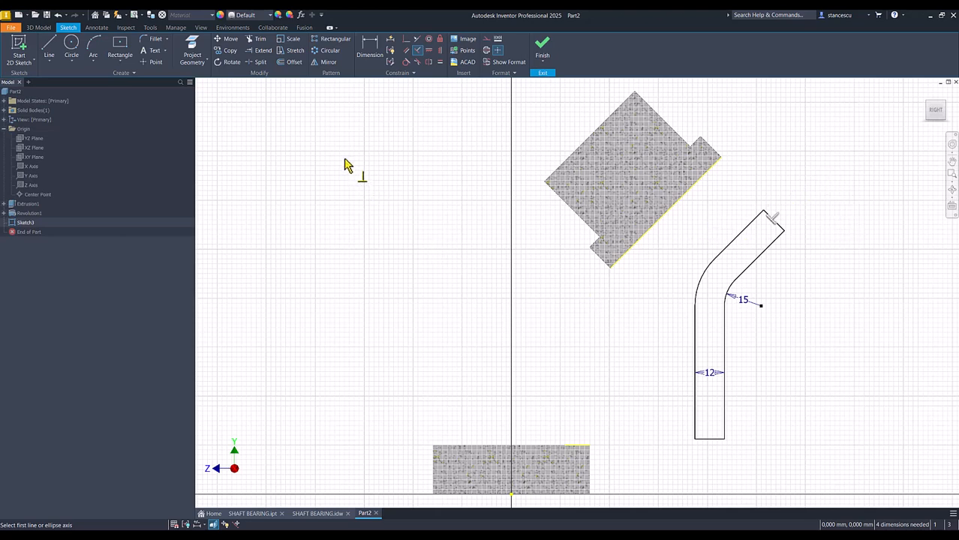
Make the profile's lower outer corner coincident with the base plate's projected corner point, and its upper outer corner coincident with the flange edge's midpoint.
click(403, 42)
click(724, 440)
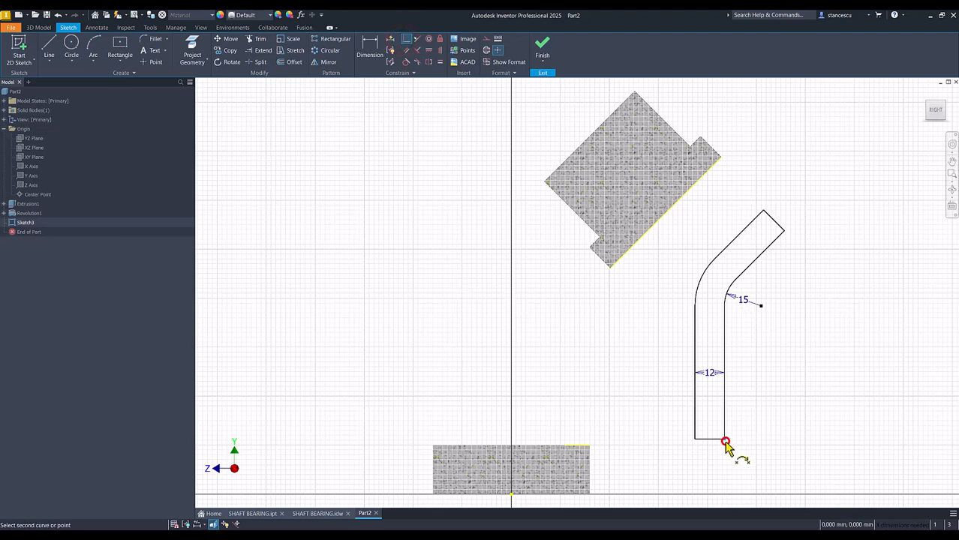
click(590, 446)
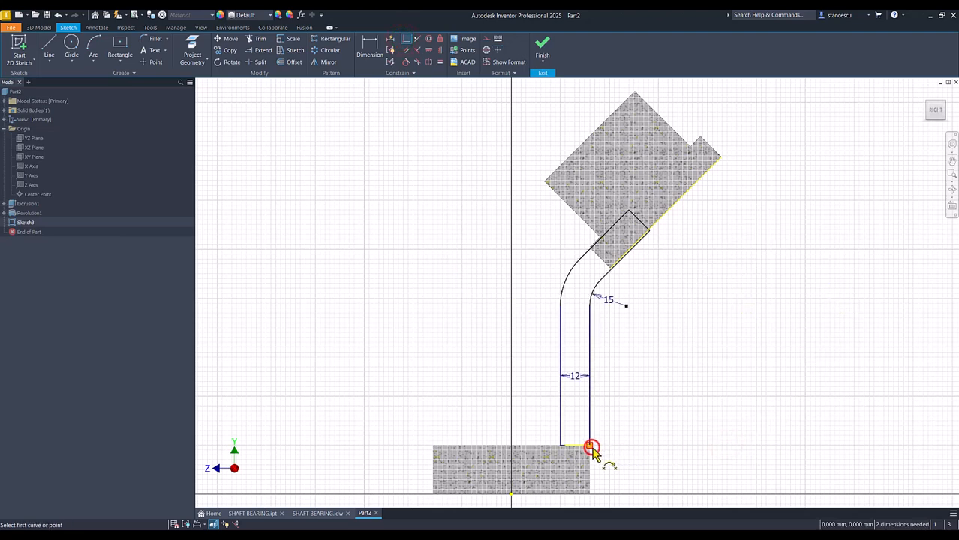
click(651, 232)
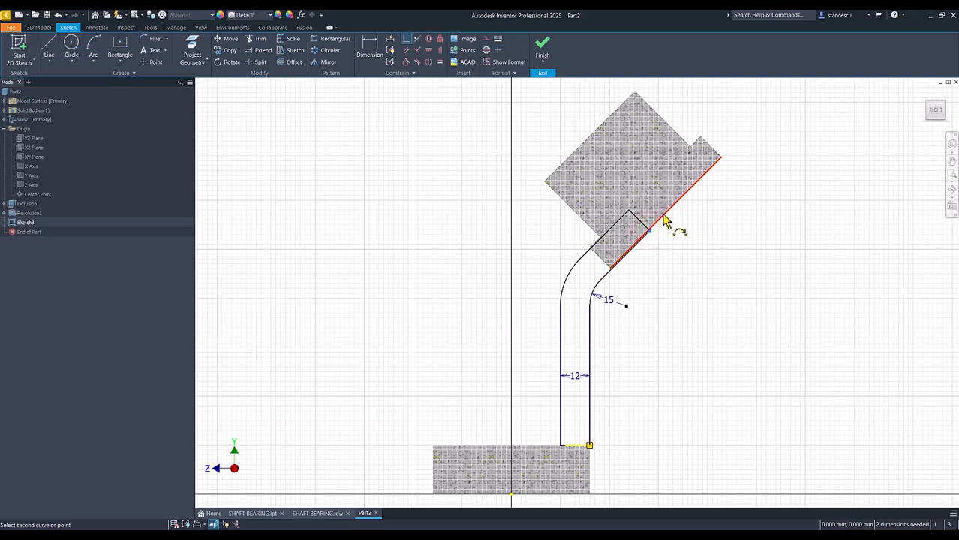
click(665, 213)
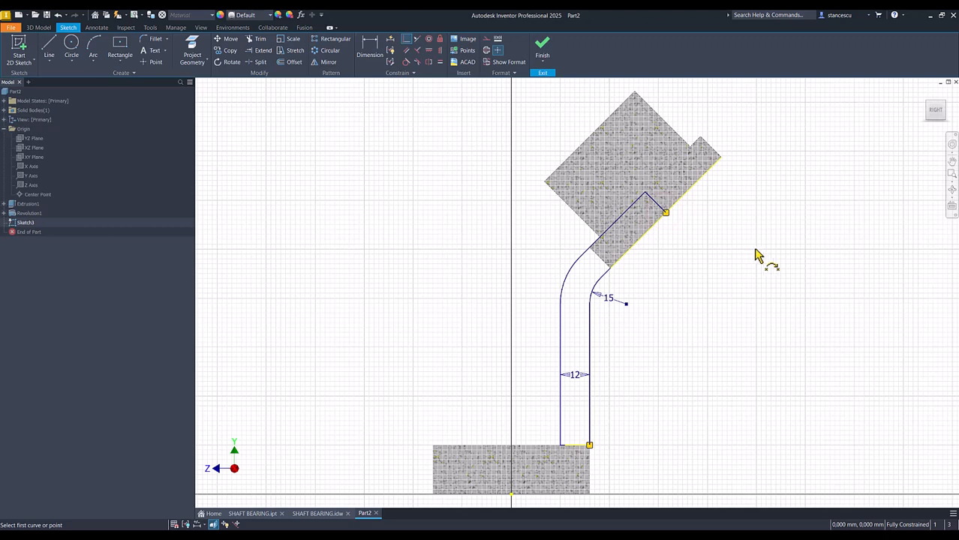
Finish the sketch and extrude the support profile symmetrically by 64 mm, joined to the base plate and boss.
click(542, 45)
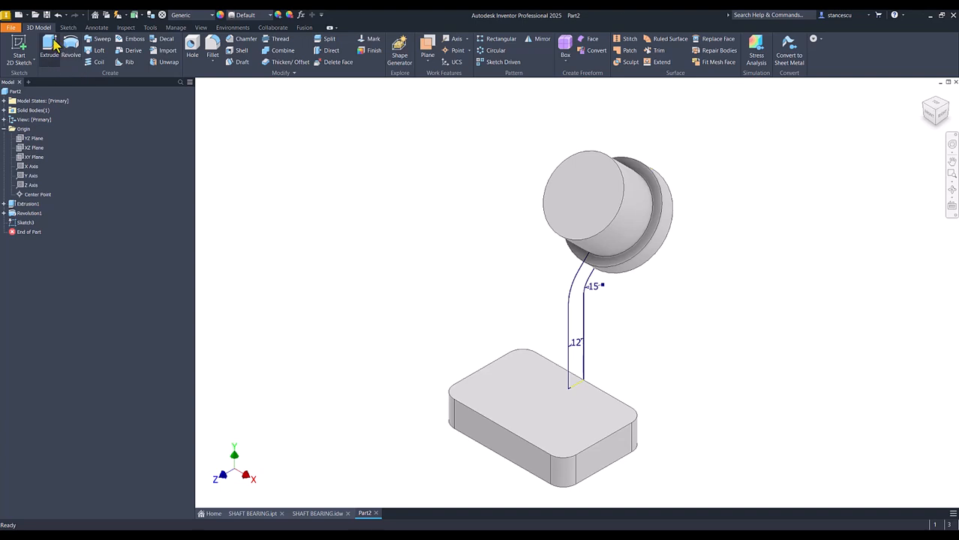
click(56, 52)
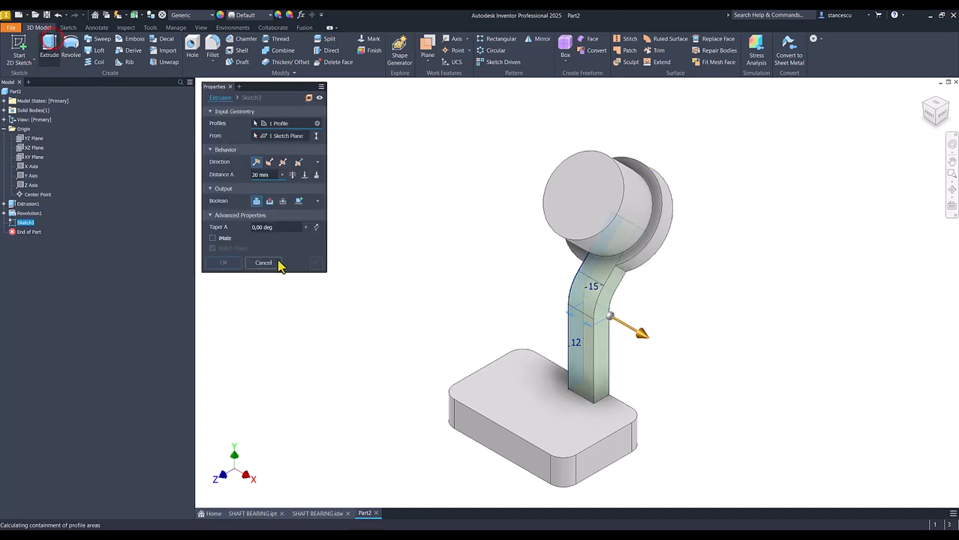
click(283, 163)
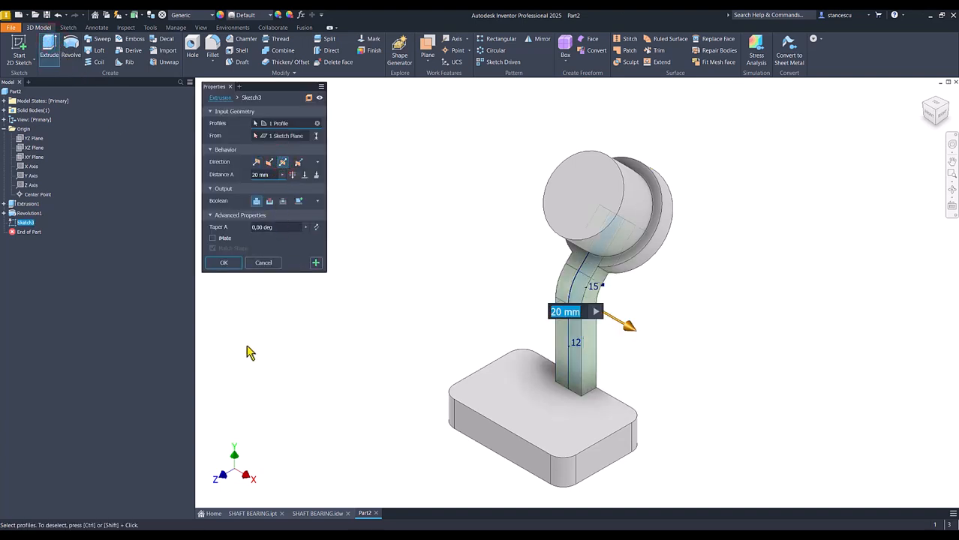
text(64)
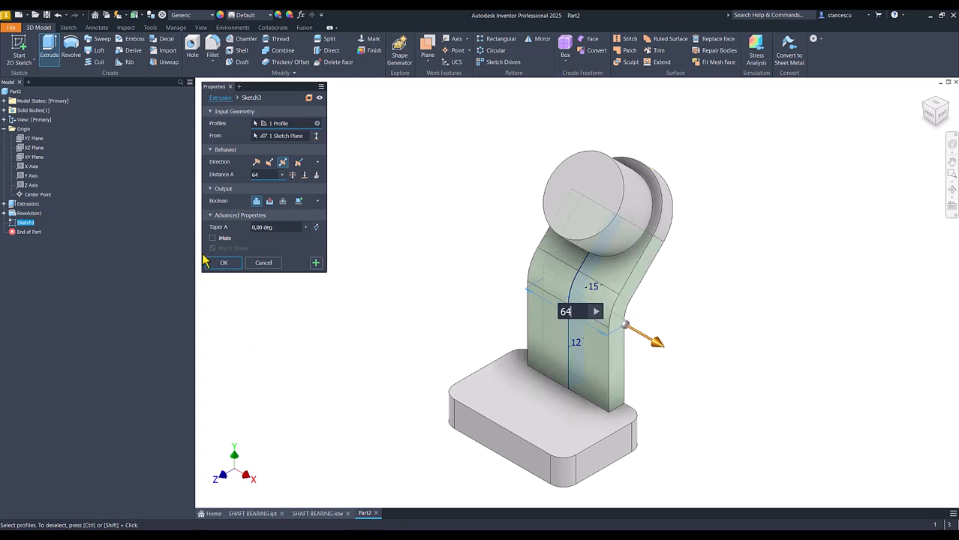
click(223, 262)
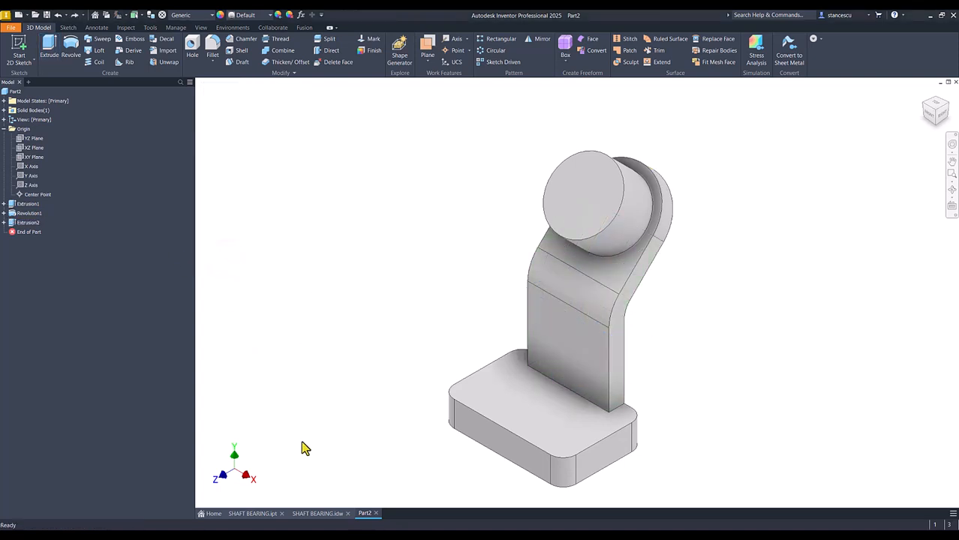
Check the rib's dimensions in the SHAFT BEARING.idw drawing, and start a new sketch on the part's YZ origin plane.
click(316, 514)
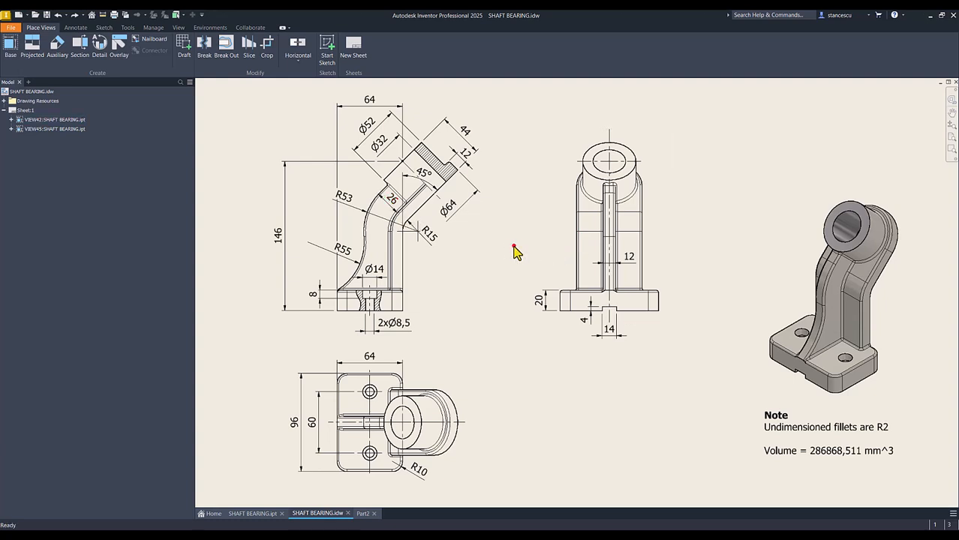
click(363, 514)
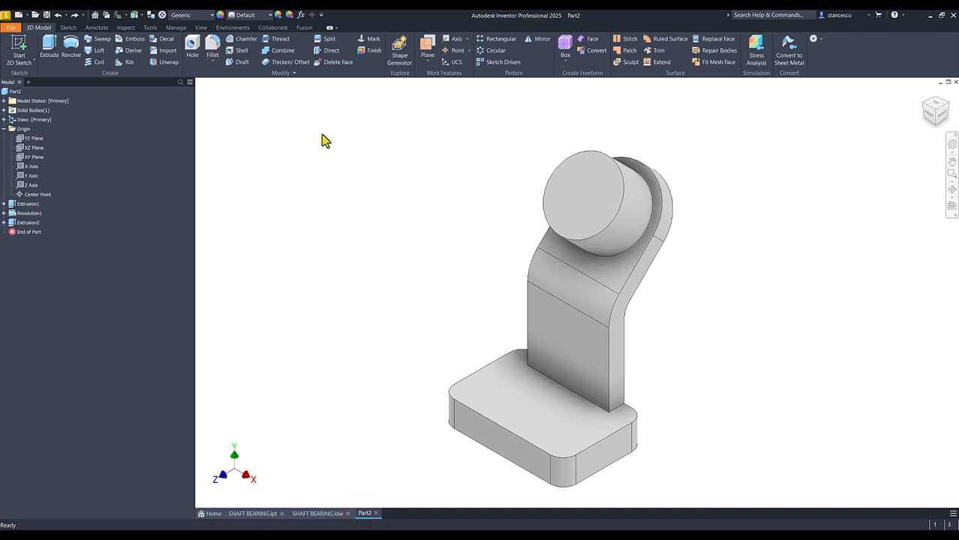
click(26, 143)
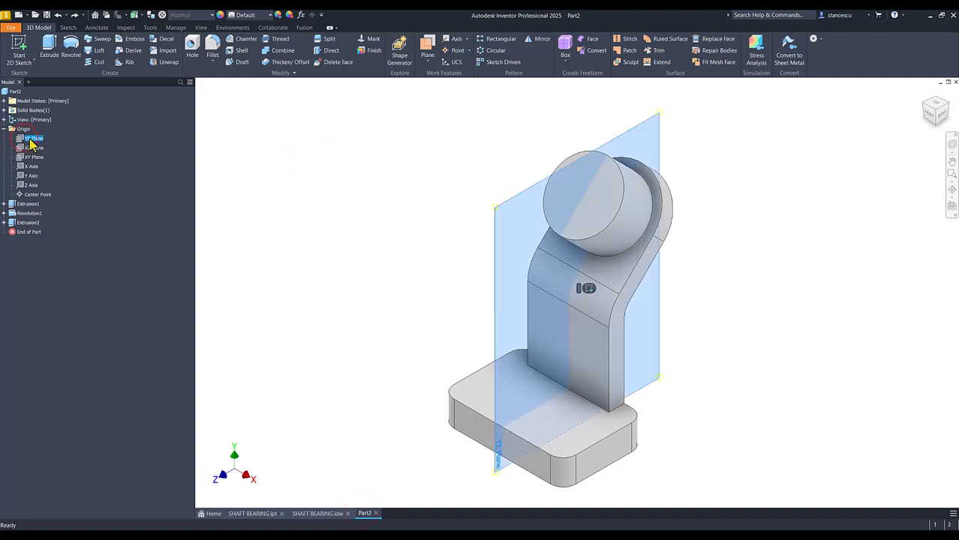
click(587, 290)
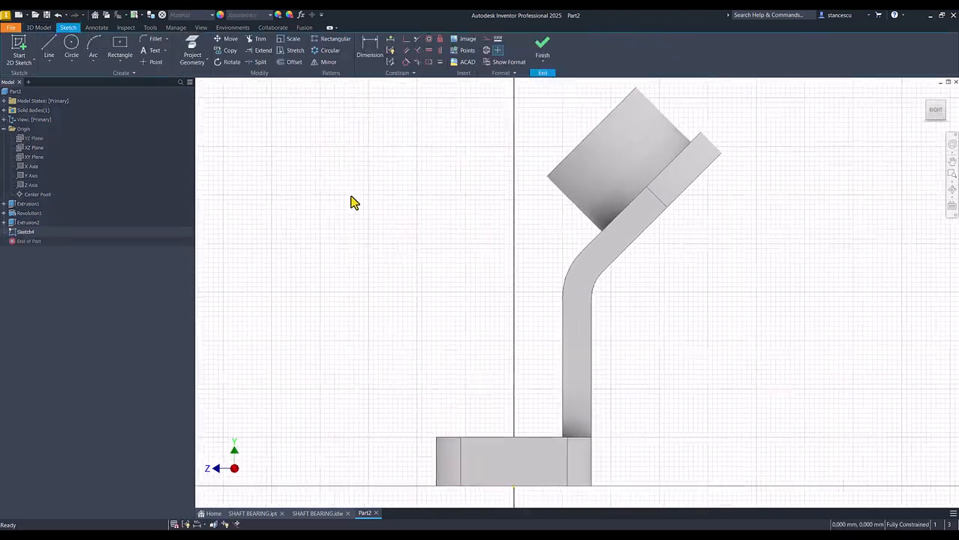
Slice the model at the sketch plane and draw a line through the boss from its end-face edge's midpoint to the opposite flange edge's endpoint.
key(F7)
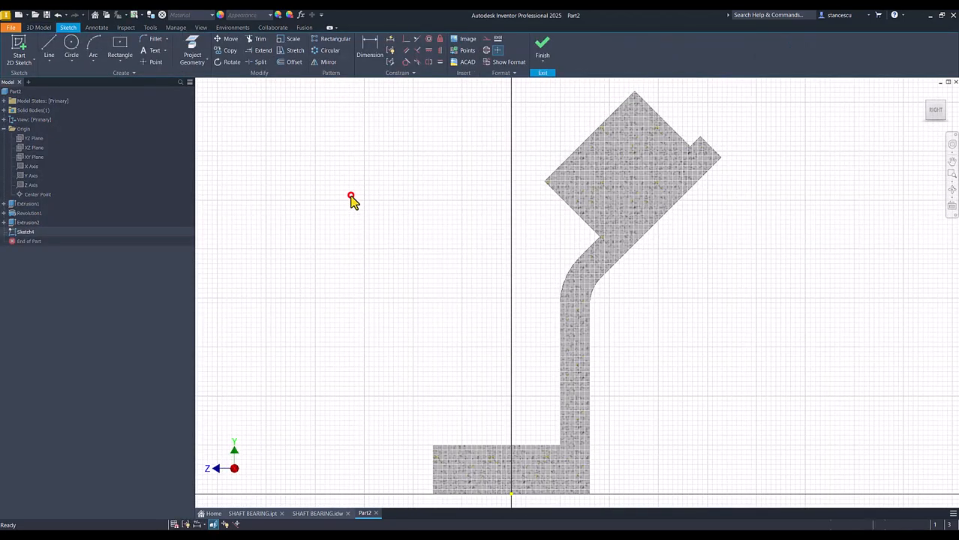
click(49, 45)
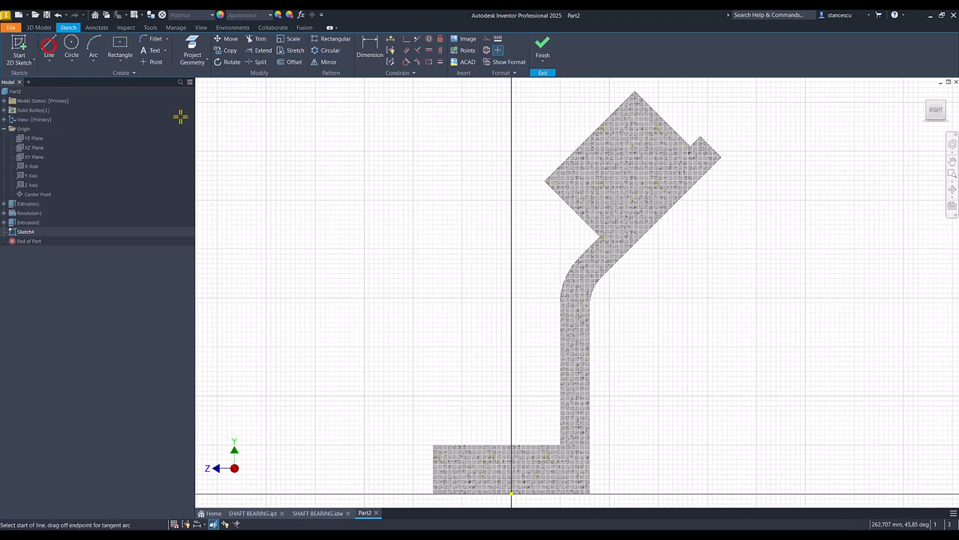
click(589, 137)
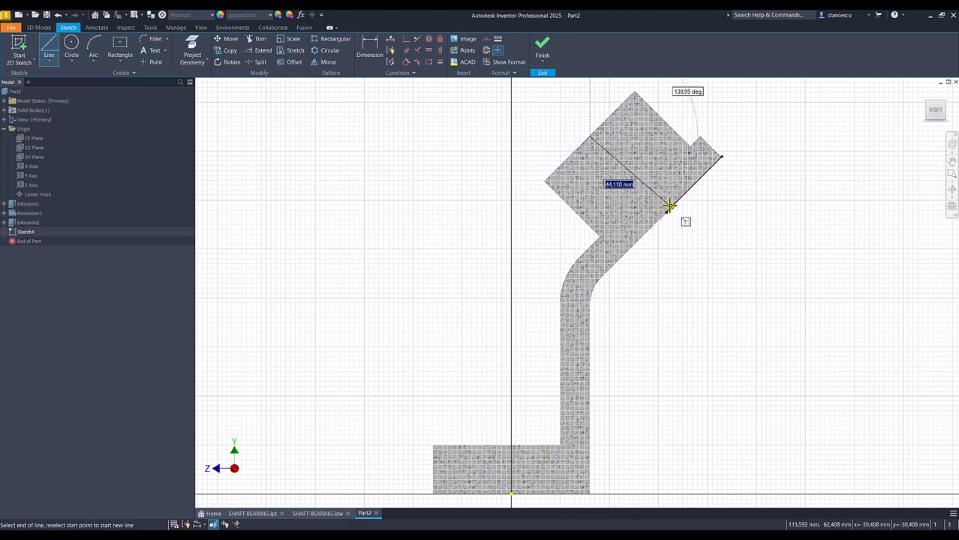
click(664, 211)
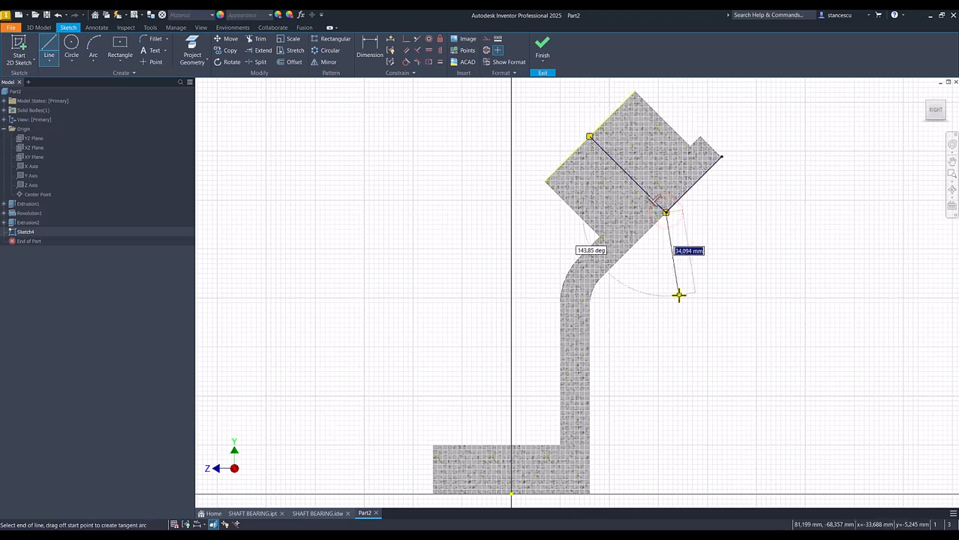
key(Escape)
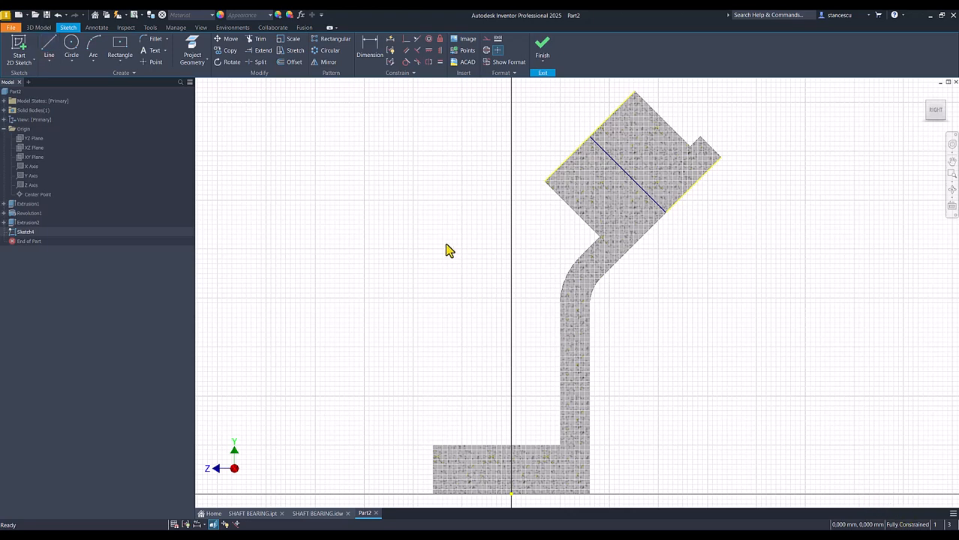
Sketch the rib's outer edge from the boss centreline, parallel to the boss's end edge, continuing with tangent arcs of about 50 and 25 mm radius toward the base.
click(49, 47)
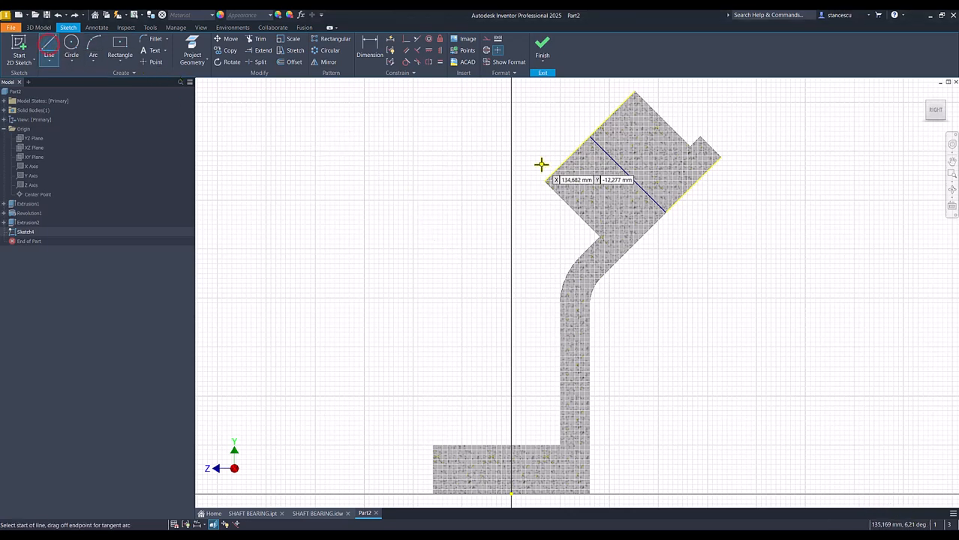
click(603, 153)
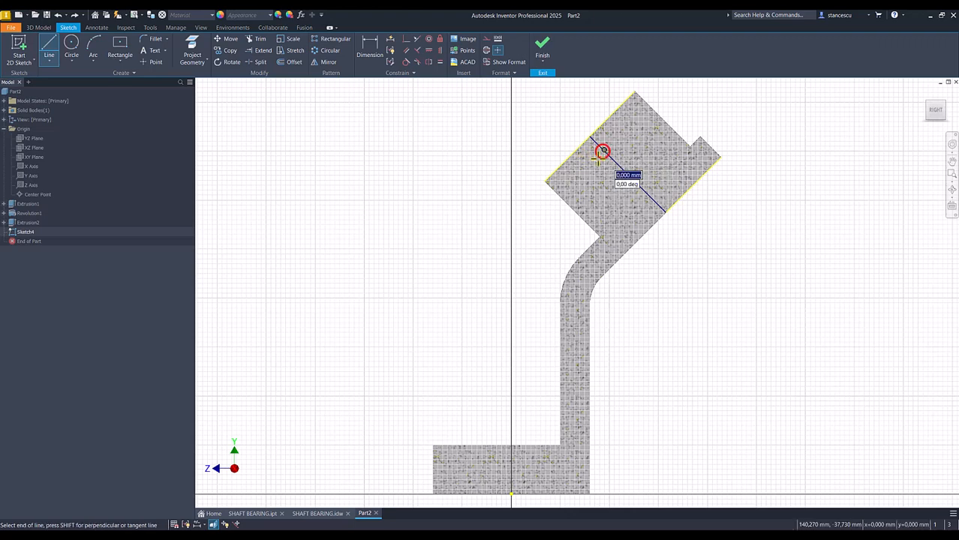
click(540, 215)
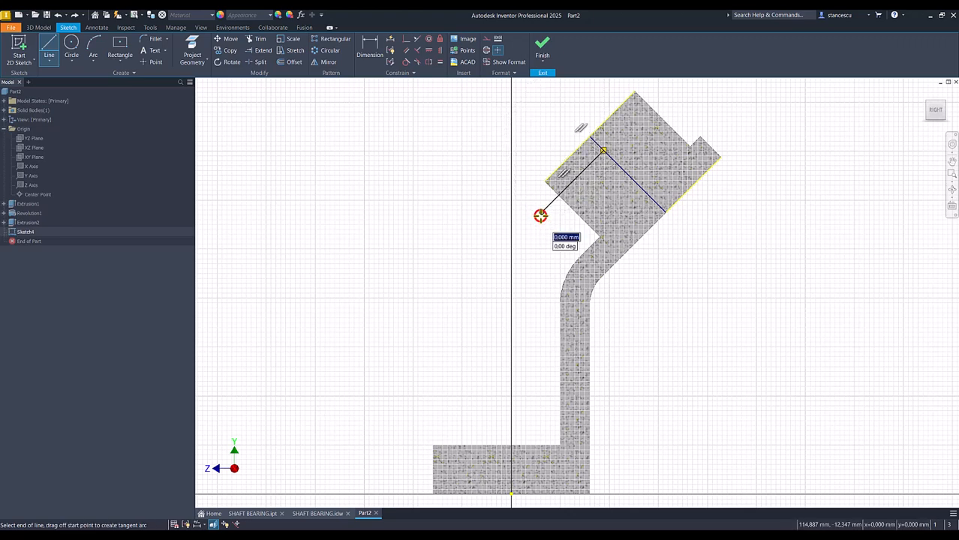
mouse_move(537, 218)
mouse_down()
mouse_move(492, 339)
mouse_move(498, 359)
mouse_move(507, 364)
mouse_move(517, 348)
mouse_move(524, 365)
mouse_move(519, 355)
mouse_move(490, 407)
mouse_move(439, 439)
mouse_up()
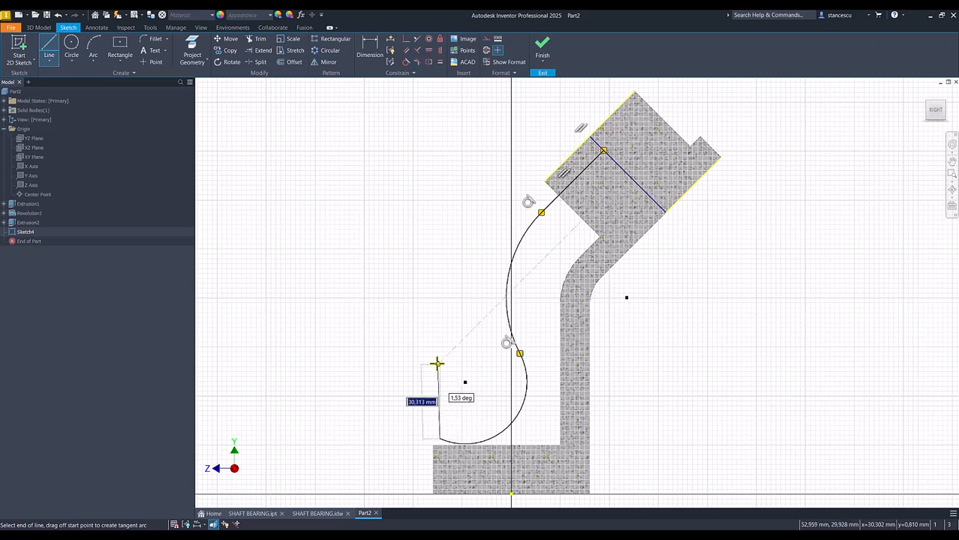
key(Escape)
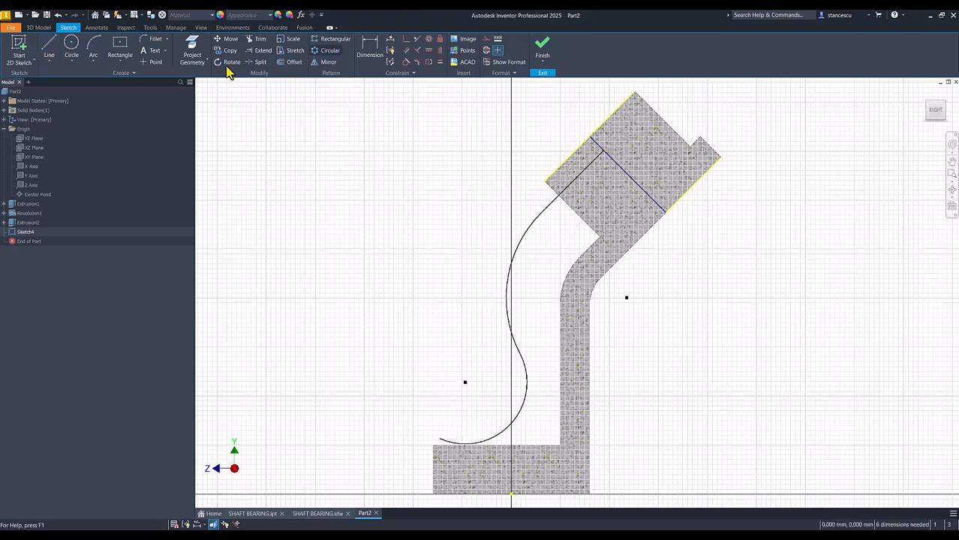
Project the base plate's upper edge and the support's inner vertical, curved and sloped edges into the sketch.
click(193, 50)
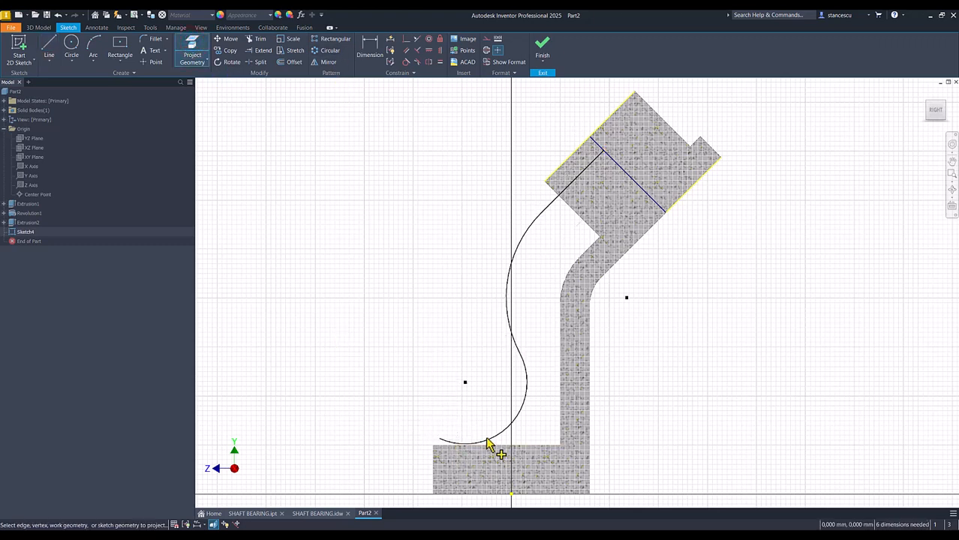
click(449, 446)
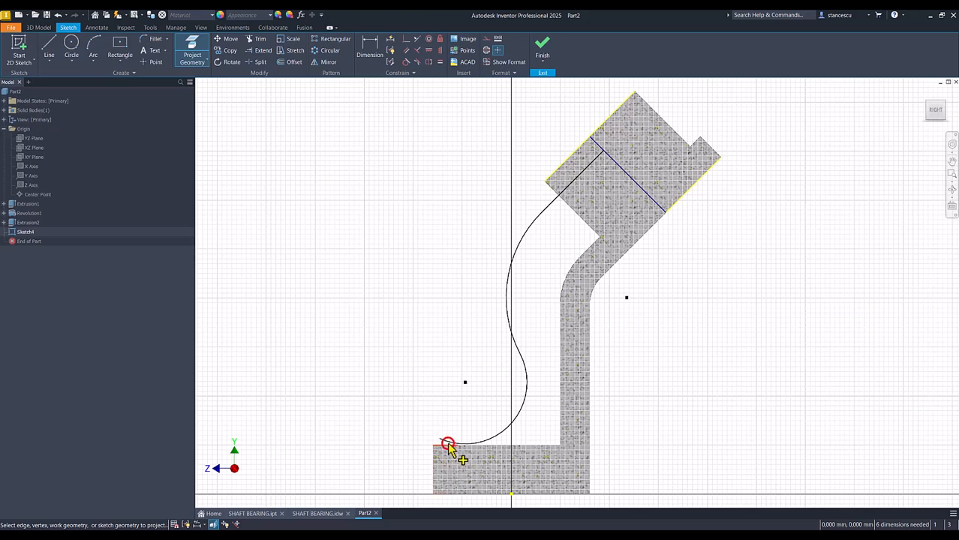
click(484, 442)
click(561, 401)
click(568, 281)
click(584, 251)
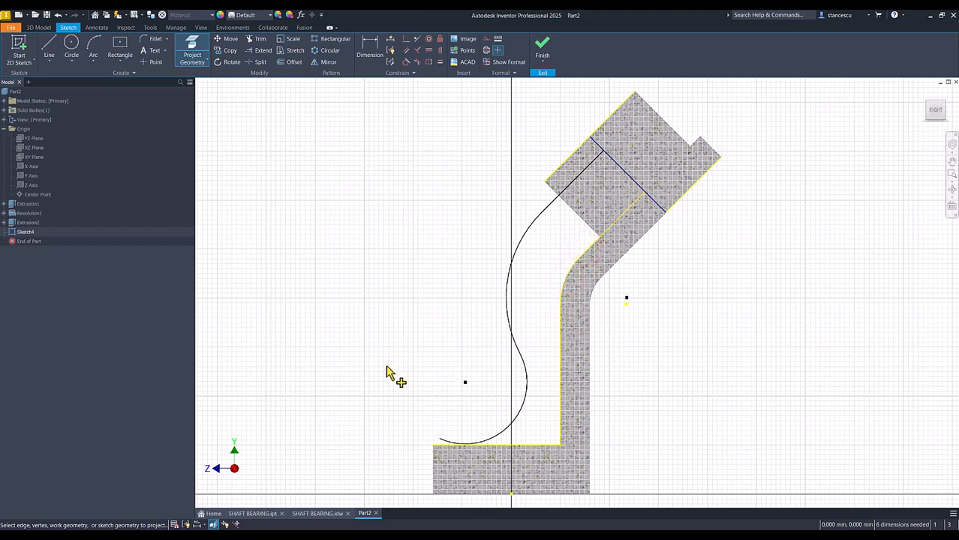
Make the lower arc's end coincident with the base plate's upper outer corner, and the upper arc's centre coincident with the support bend's projected centre.
click(406, 38)
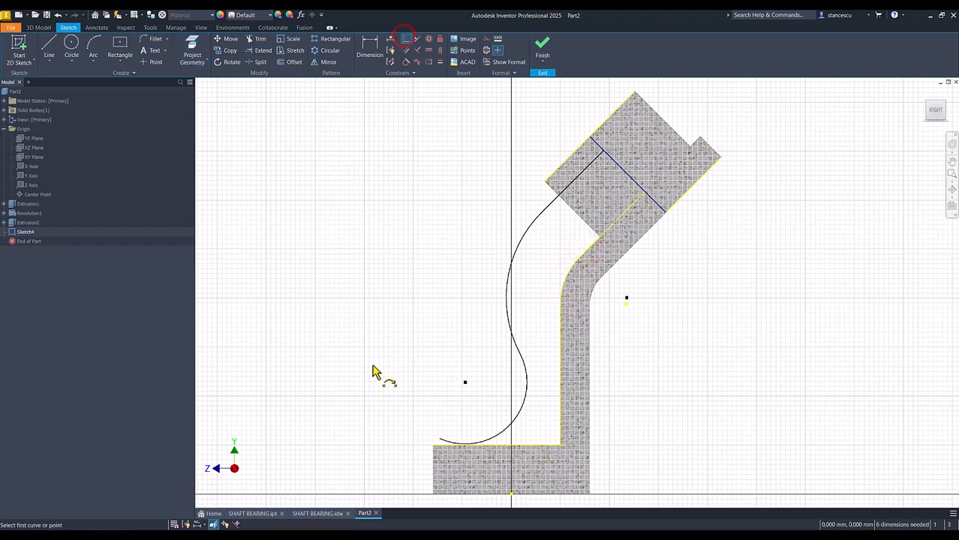
click(439, 439)
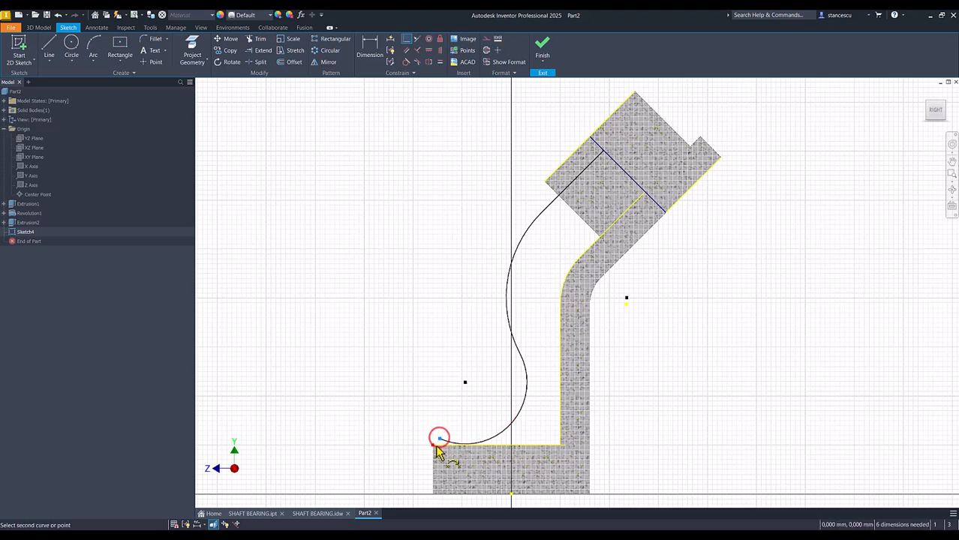
click(434, 446)
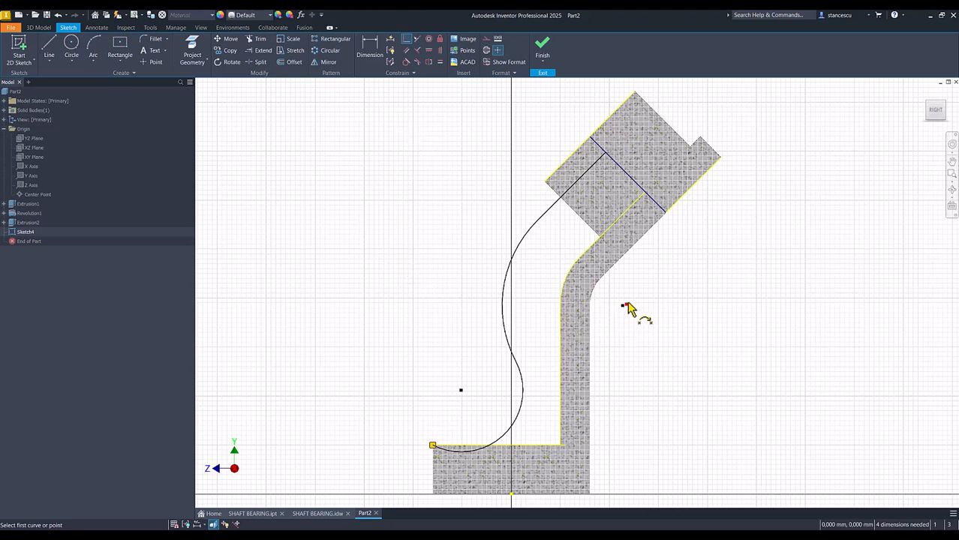
click(406, 42)
click(621, 306)
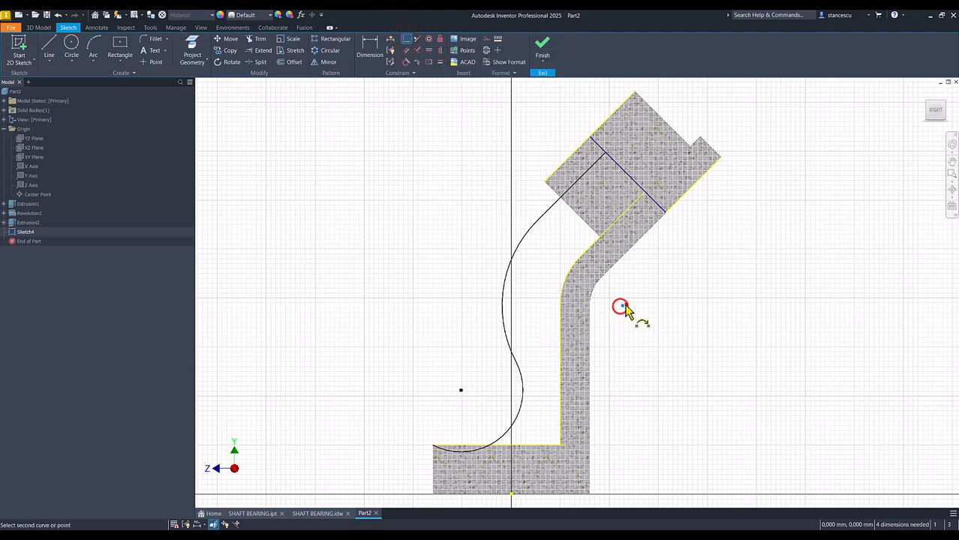
click(627, 304)
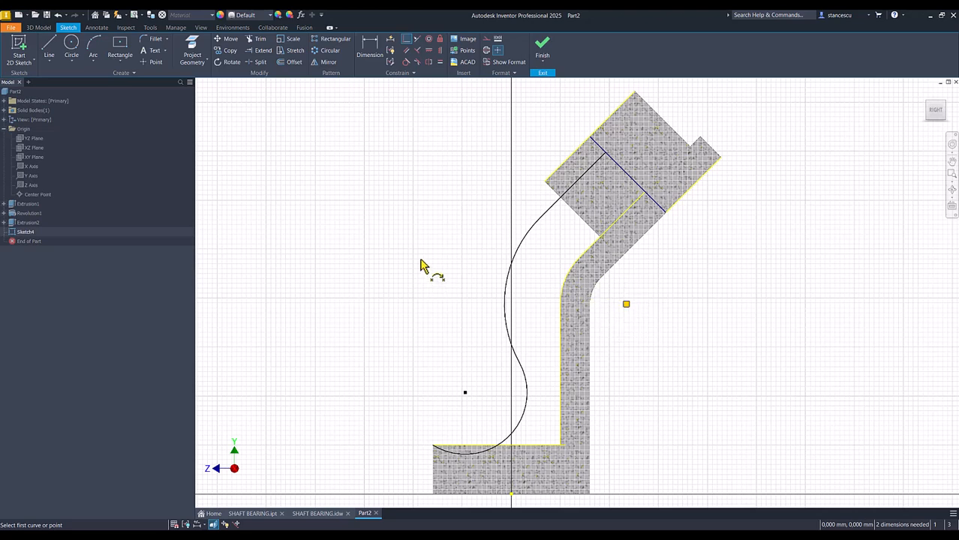
Dimension the rib's upper arc with a 53 mm radius and its lower arc with a 55 mm radius.
click(369, 47)
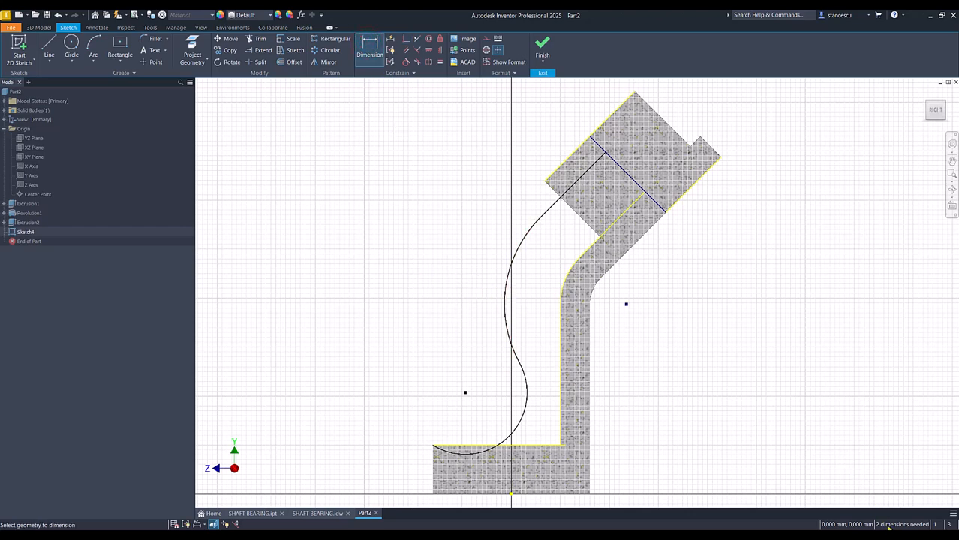
click(507, 272)
click(485, 268)
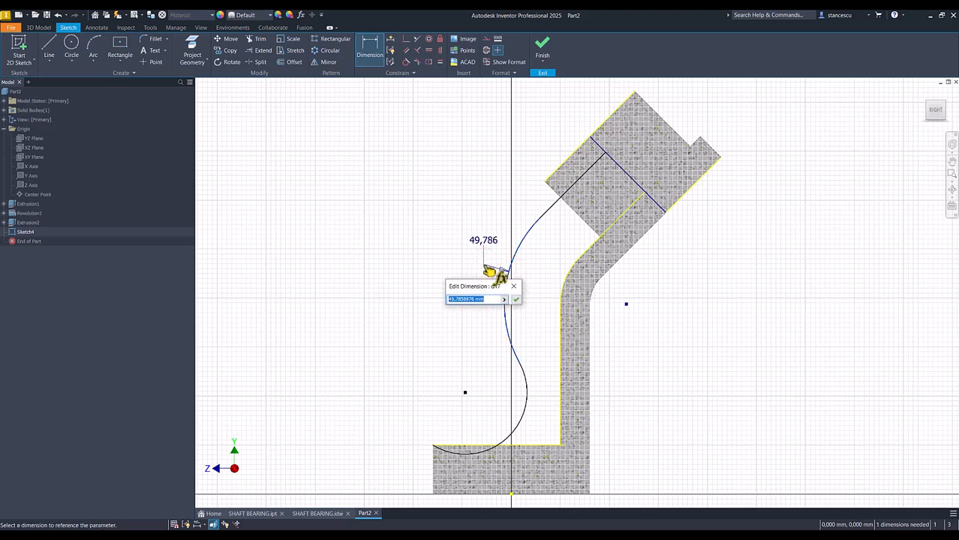
key(Return)
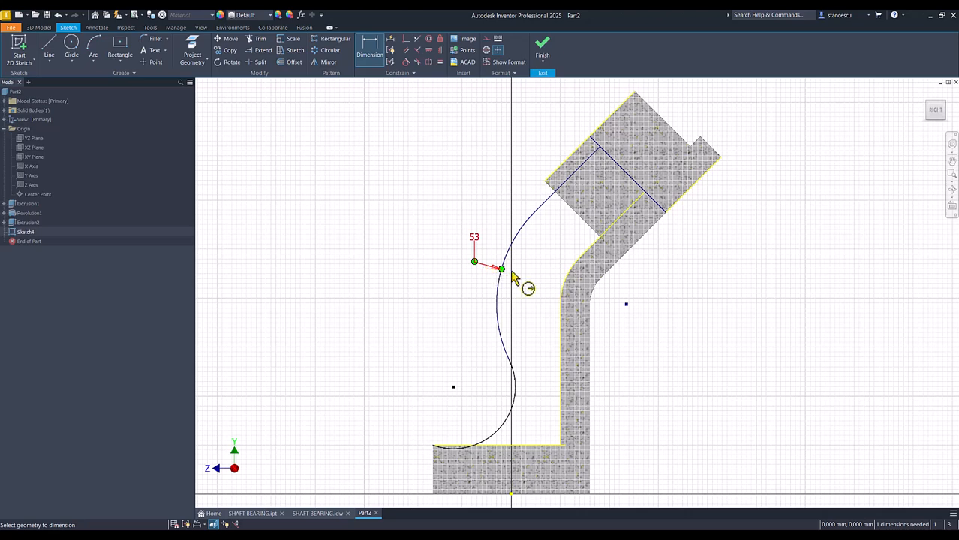
click(507, 428)
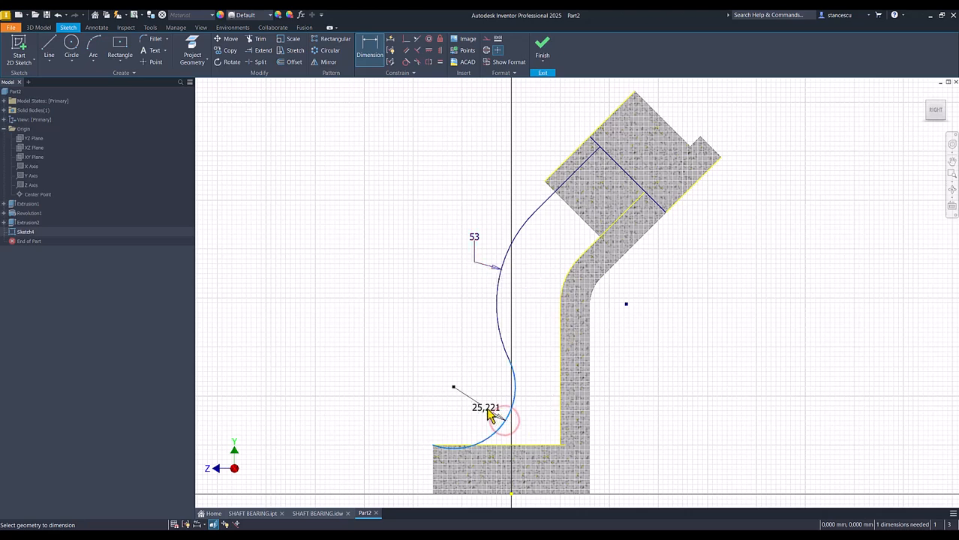
click(486, 410)
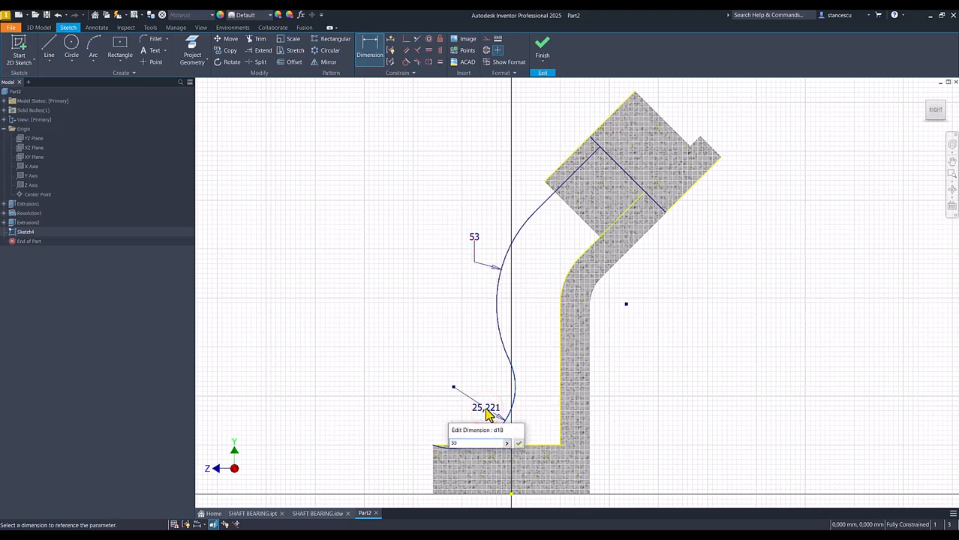
key(Return)
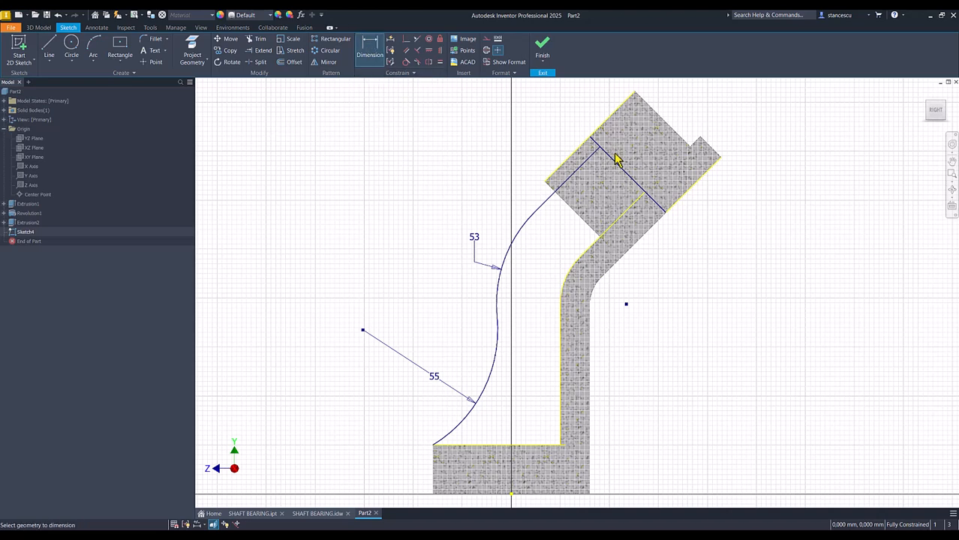
Add a driven dimension between the rib's straight sloped line and the support's projected sloped edge.
click(587, 162)
click(627, 209)
click(677, 107)
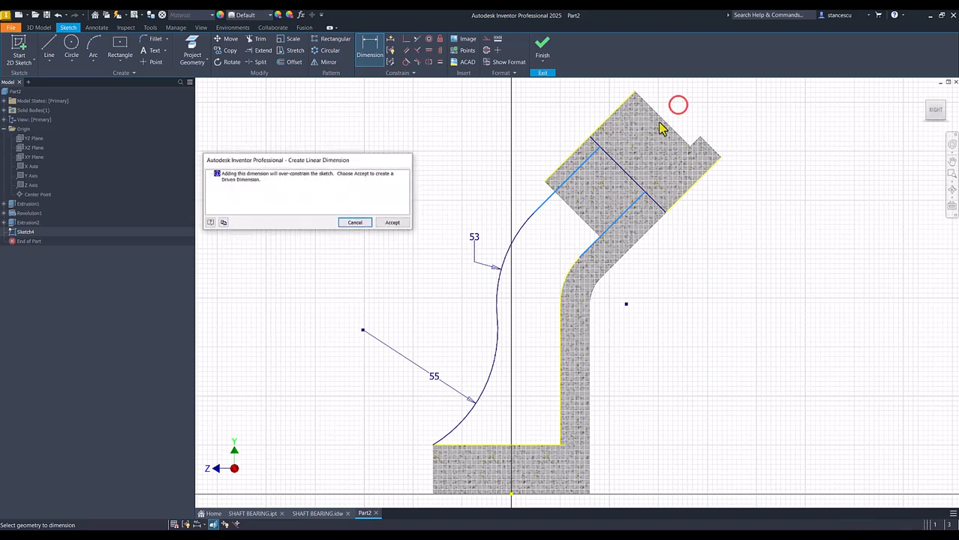
click(392, 222)
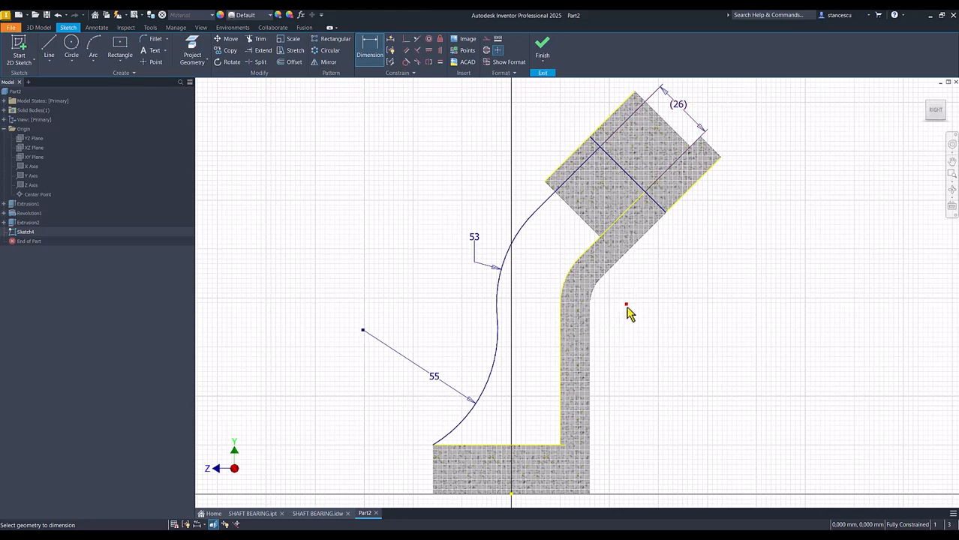
middle_click(658, 280)
middle_click(658, 280)
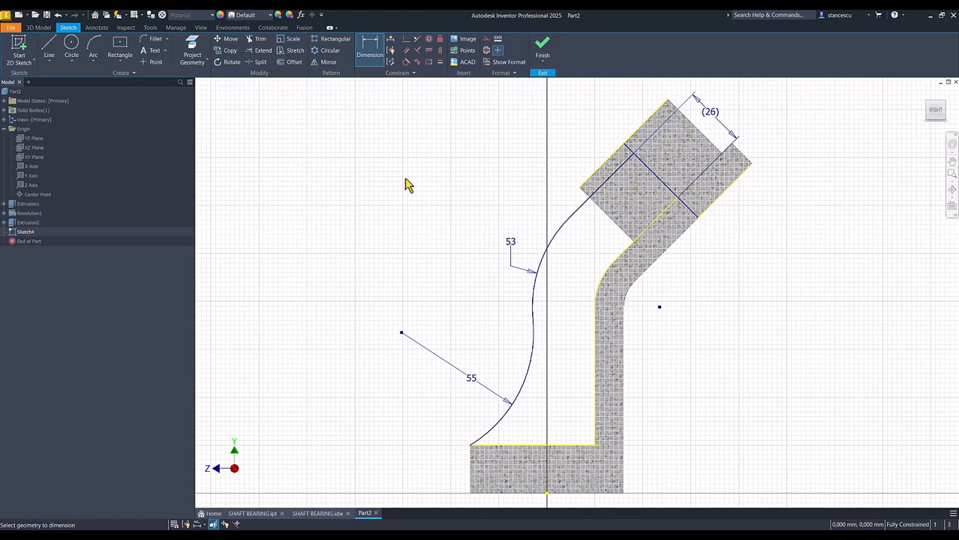
Finish the sketch and extrude the rib profile symmetrically by 12 mm, joined to the part.
click(541, 51)
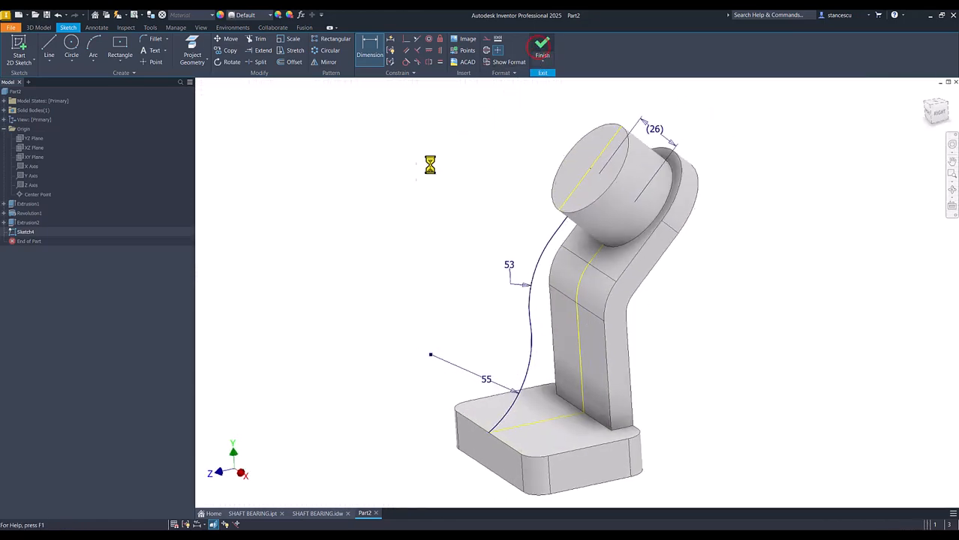
click(57, 48)
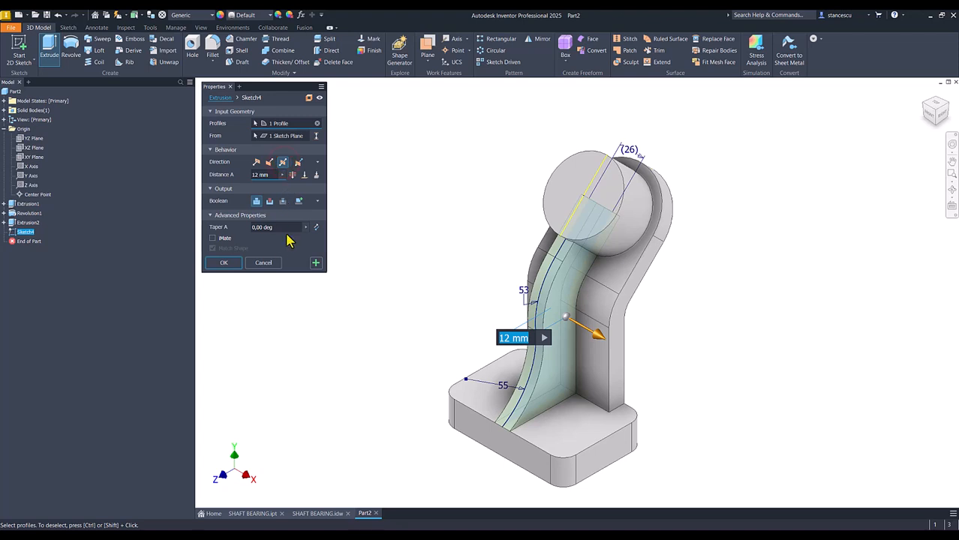
click(225, 264)
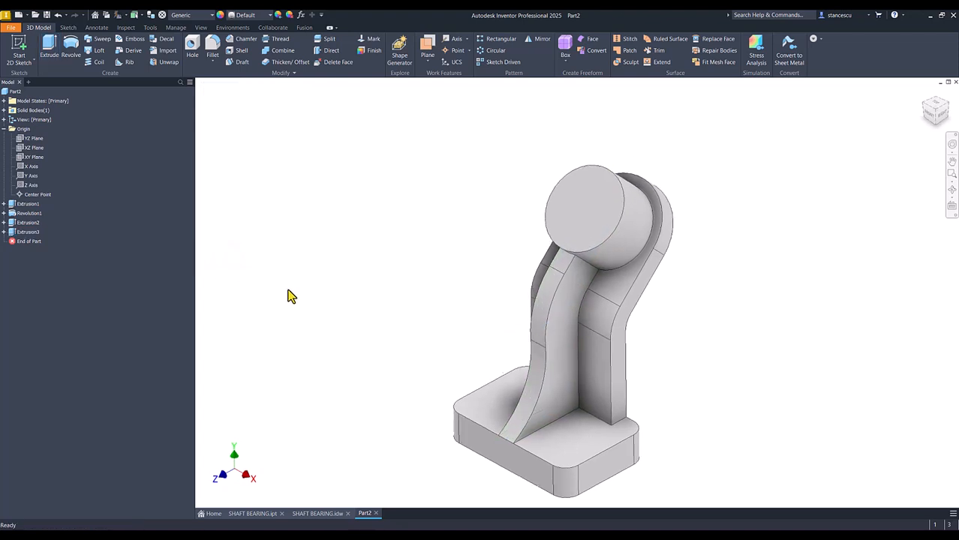
key(F6)
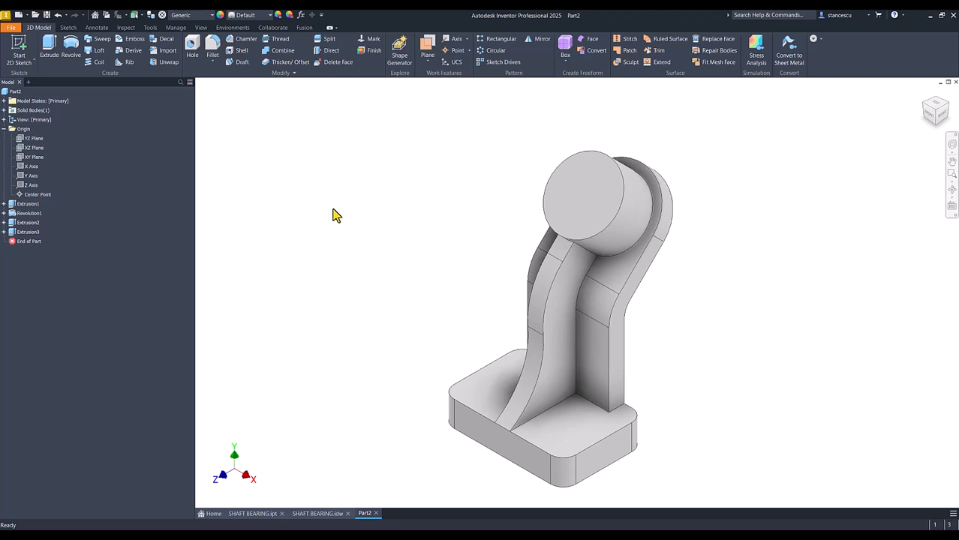
Consult the drawing and add a simple 32 mm through-all hole without a seat on the boss's end face, concentric with its circular edge.
click(309, 514)
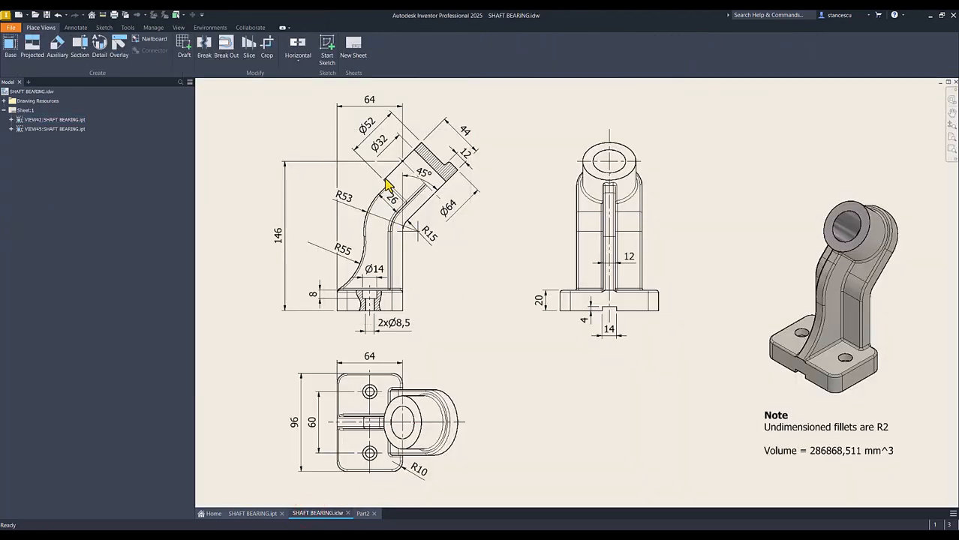
click(364, 515)
click(193, 47)
click(564, 180)
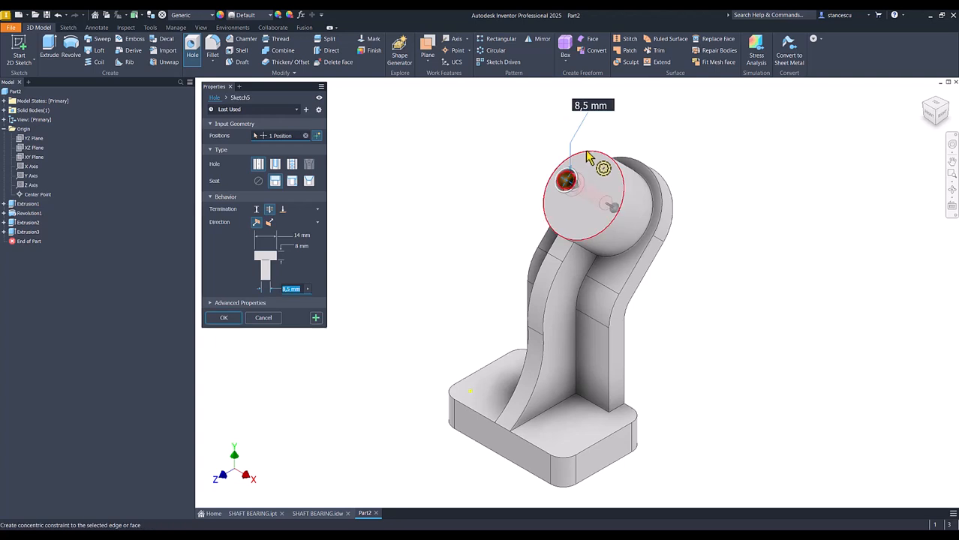
click(605, 167)
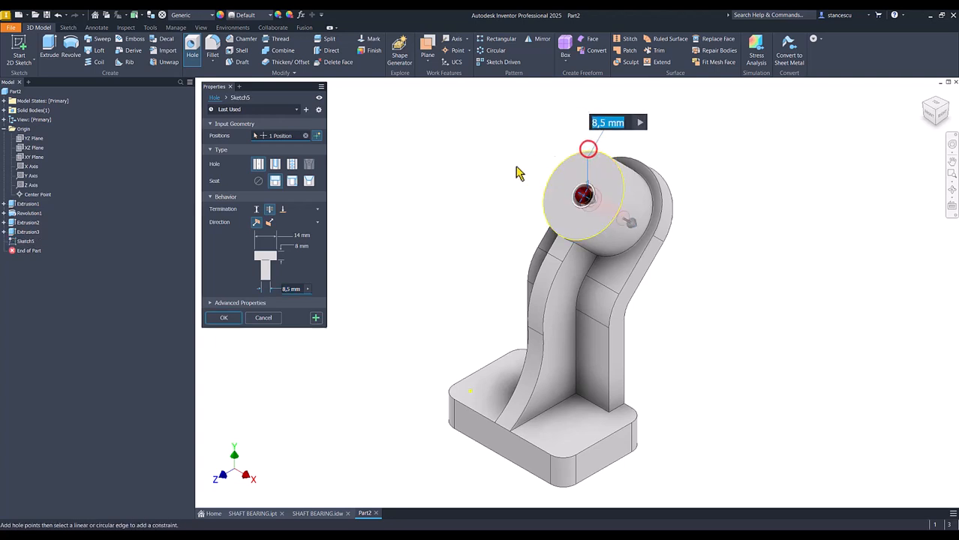
click(259, 182)
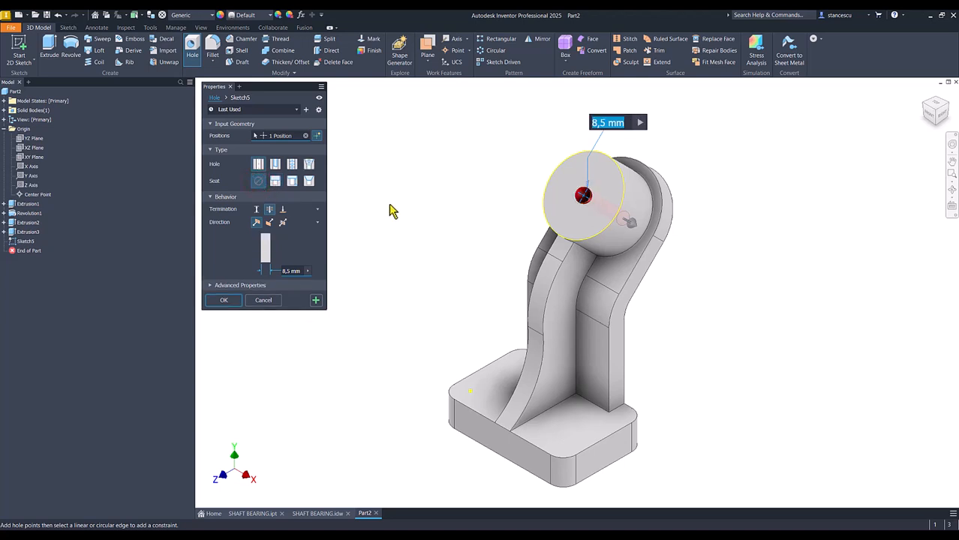
text(32)
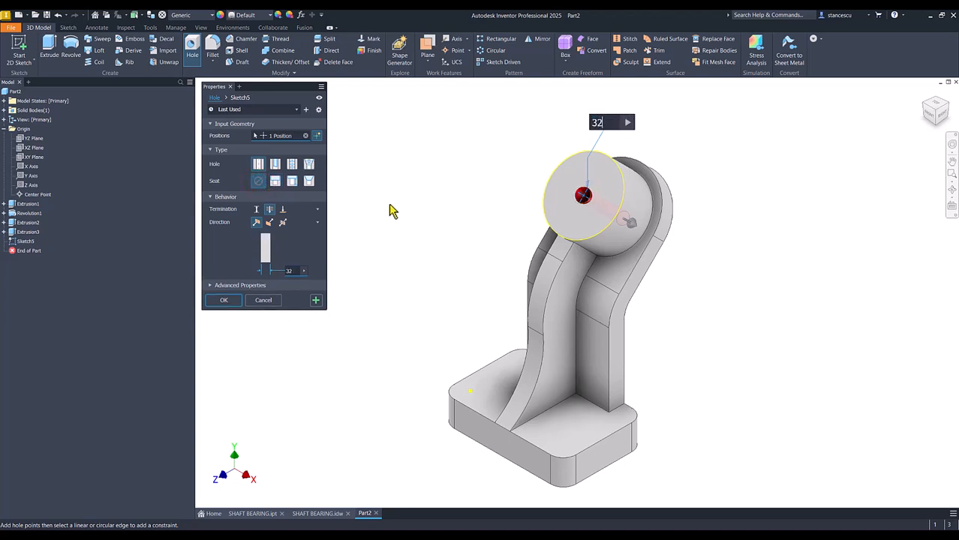
key(Return)
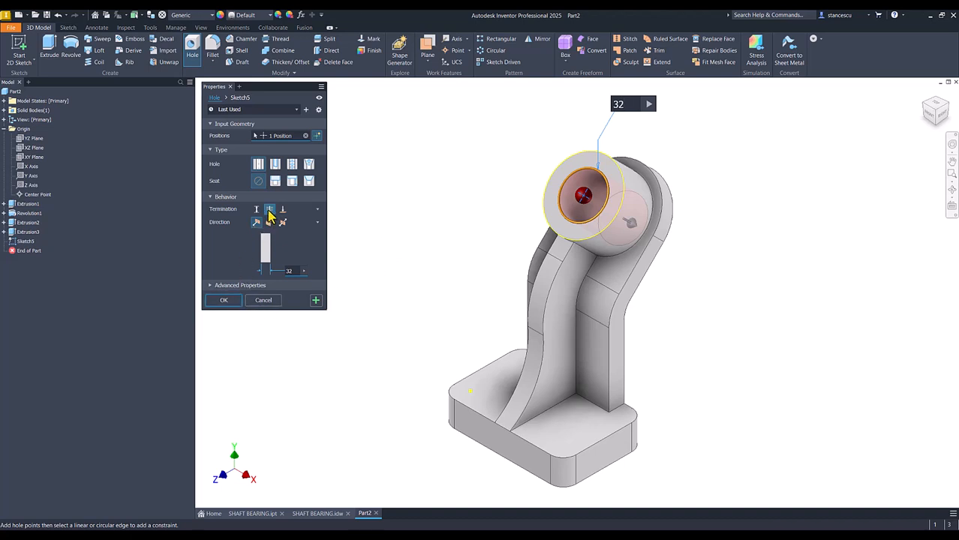
click(224, 300)
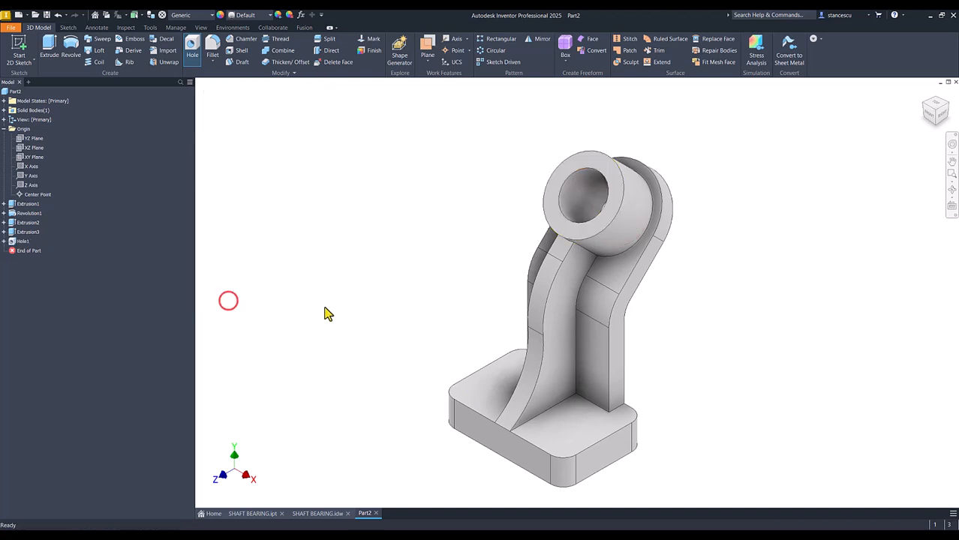
Consult the drawing, start a sketch on the base plate's upper face and draw a horizontal line 60 mm long across it.
click(317, 514)
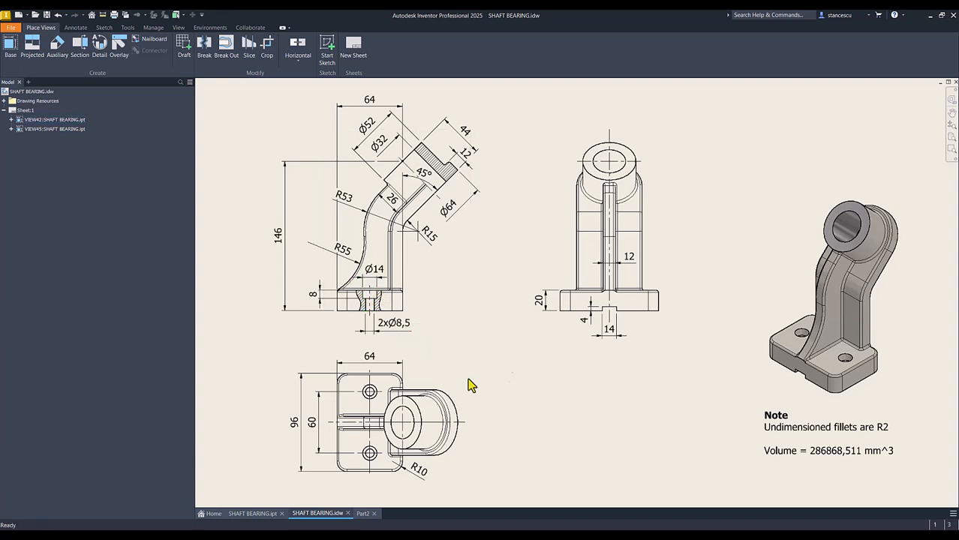
click(365, 513)
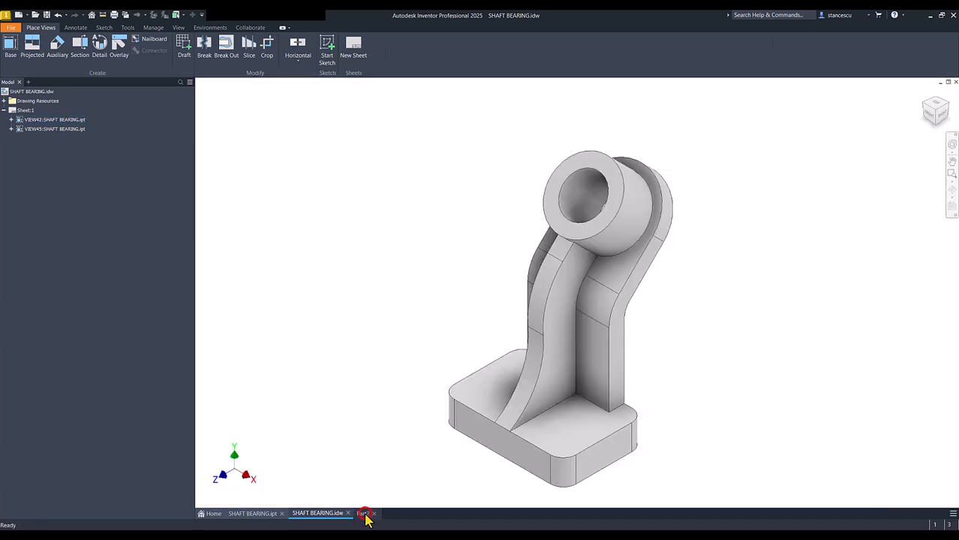
click(486, 398)
click(553, 387)
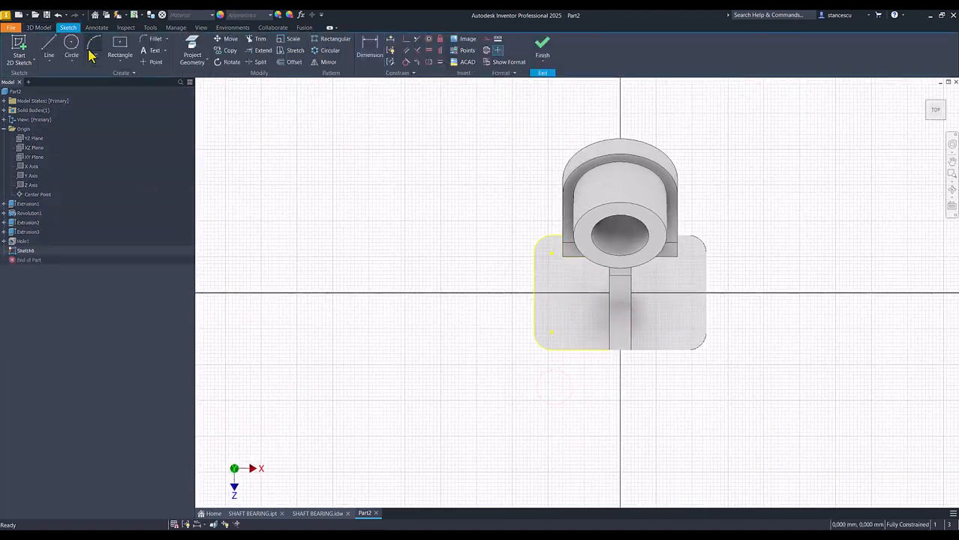
click(49, 47)
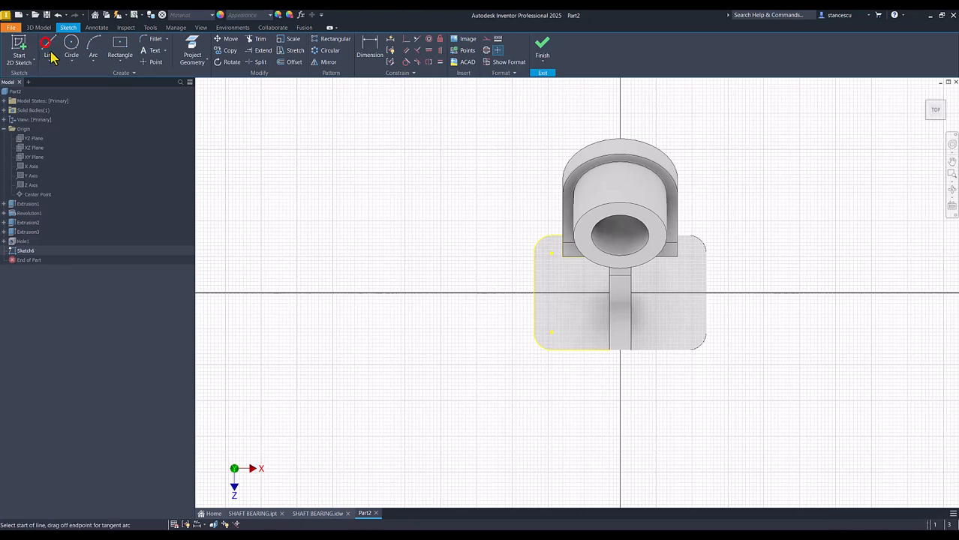
click(572, 300)
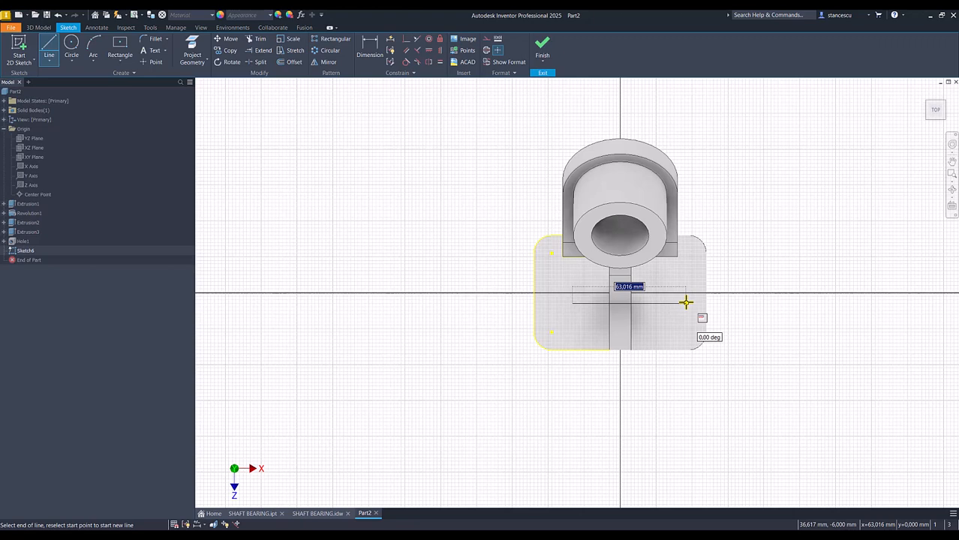
text(60)
key(Return)
key(Escape)
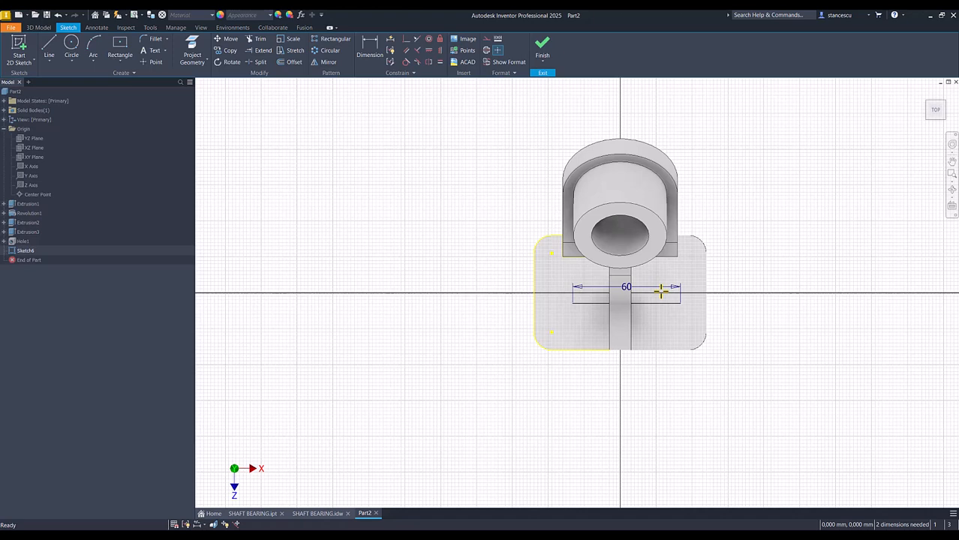
Slice the graphics, make the 60 mm line's midpoint coincident with the sketch origin, and finish the sketch after checking the drawing.
key(F7)
click(405, 39)
click(621, 300)
click(621, 296)
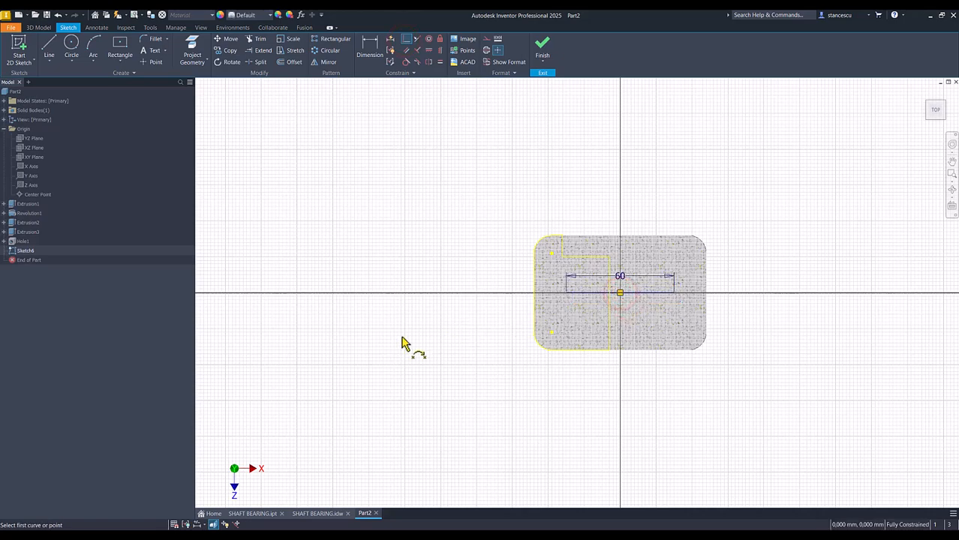
click(317, 513)
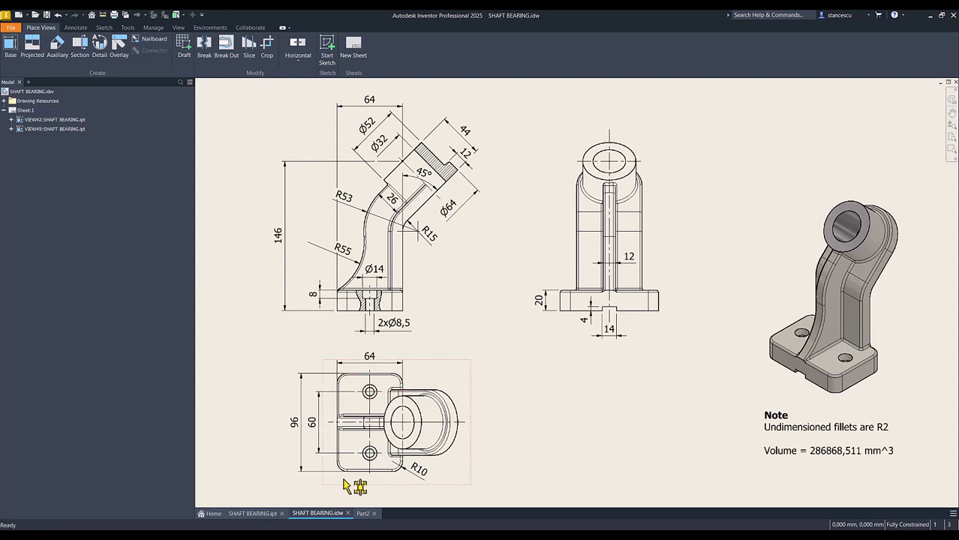
click(364, 513)
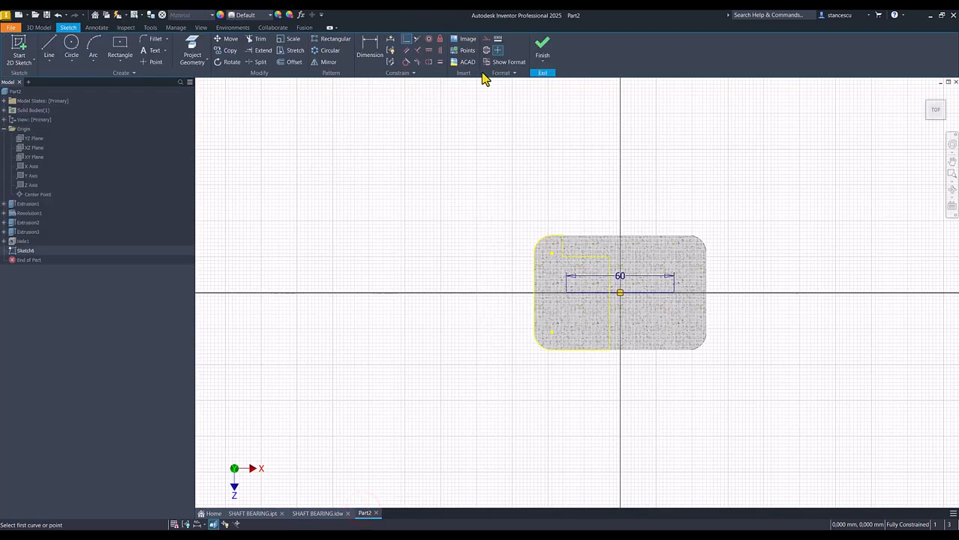
click(541, 53)
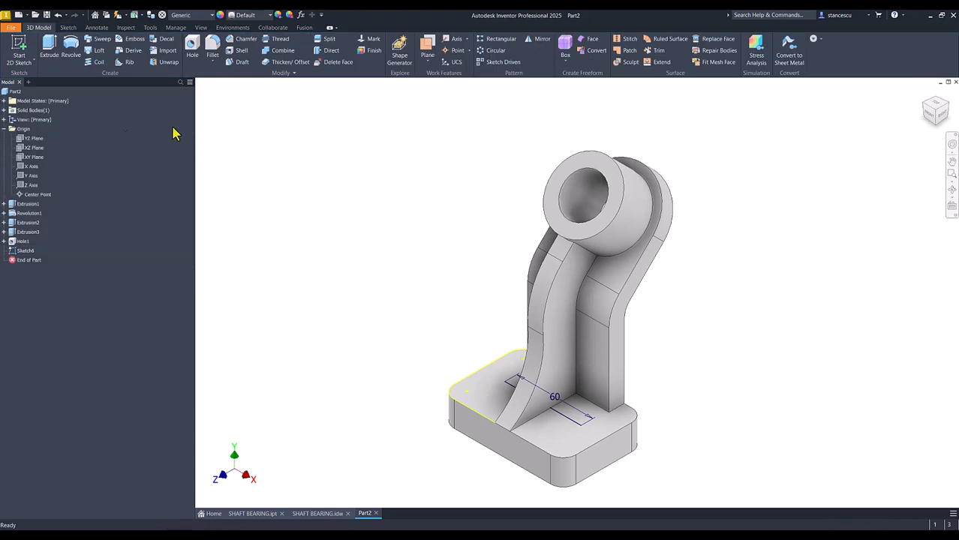
Add counterbored through holes at both line ends, 8.5 mm in diameter with a 14 mm counterbore 8 mm deep, and save the part.
click(192, 47)
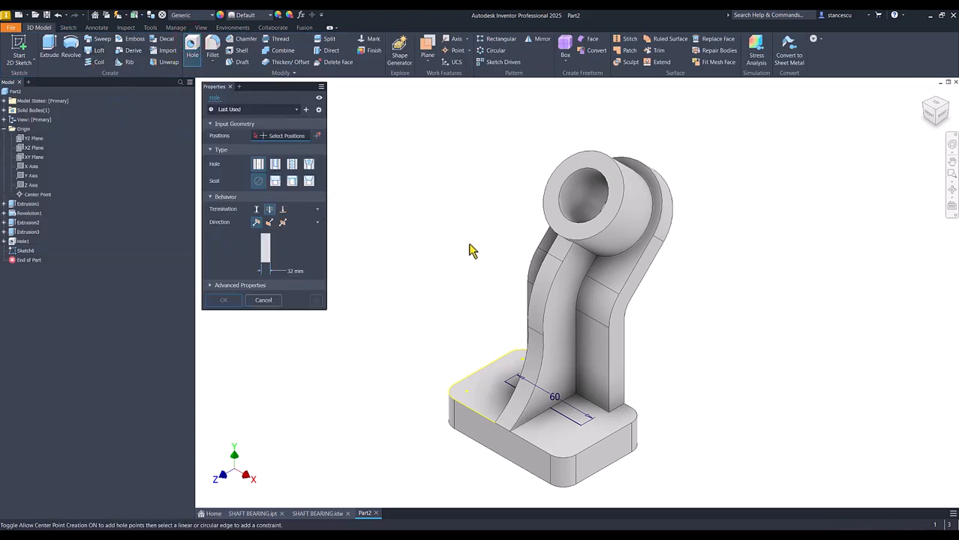
click(504, 383)
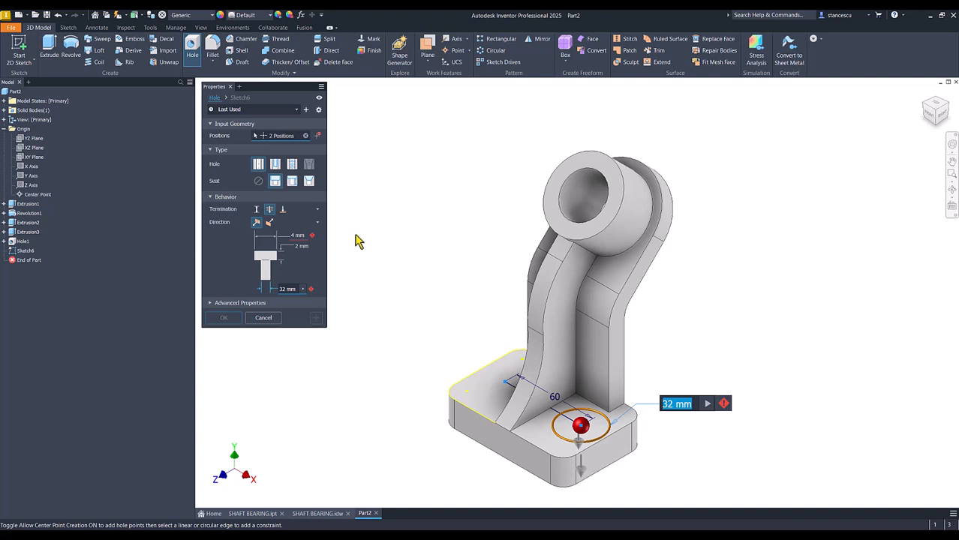
click(285, 290)
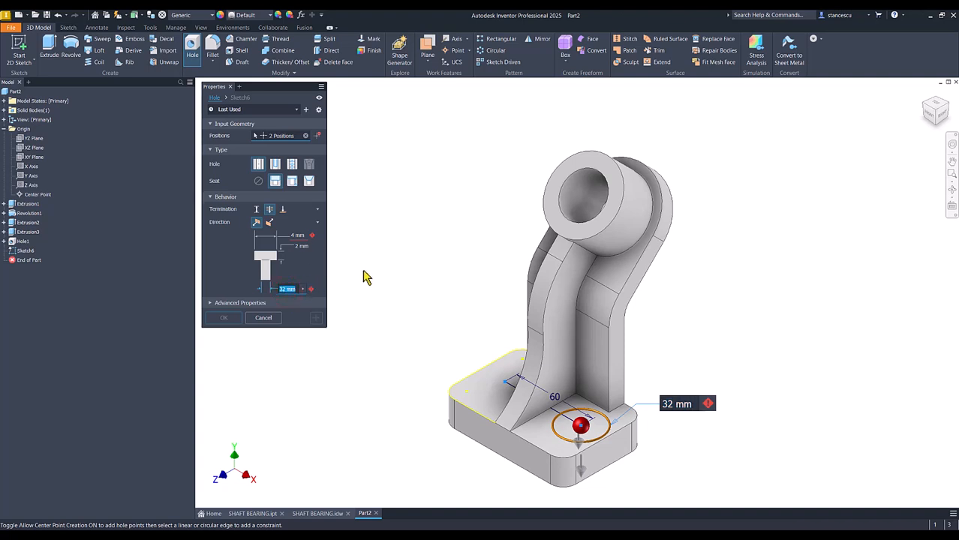
text(8,5)
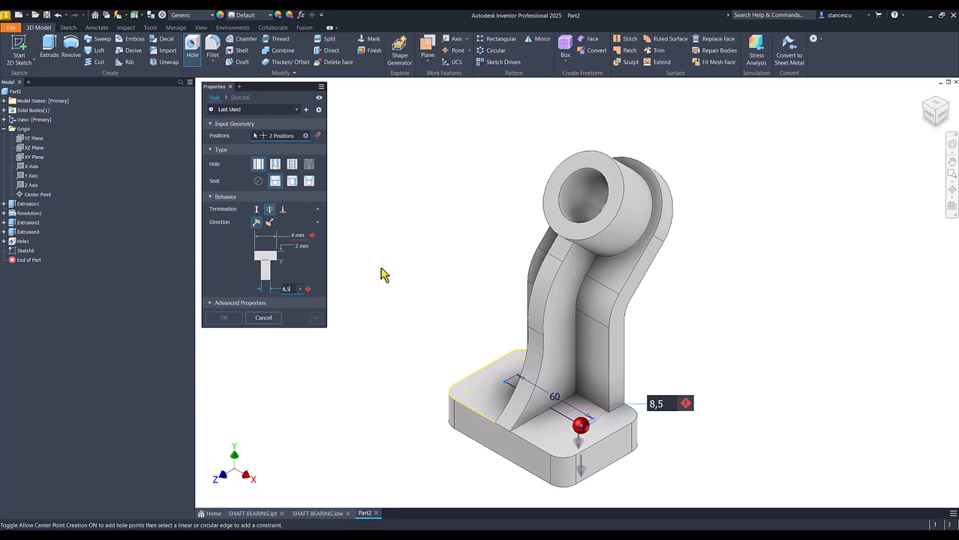
click(294, 234)
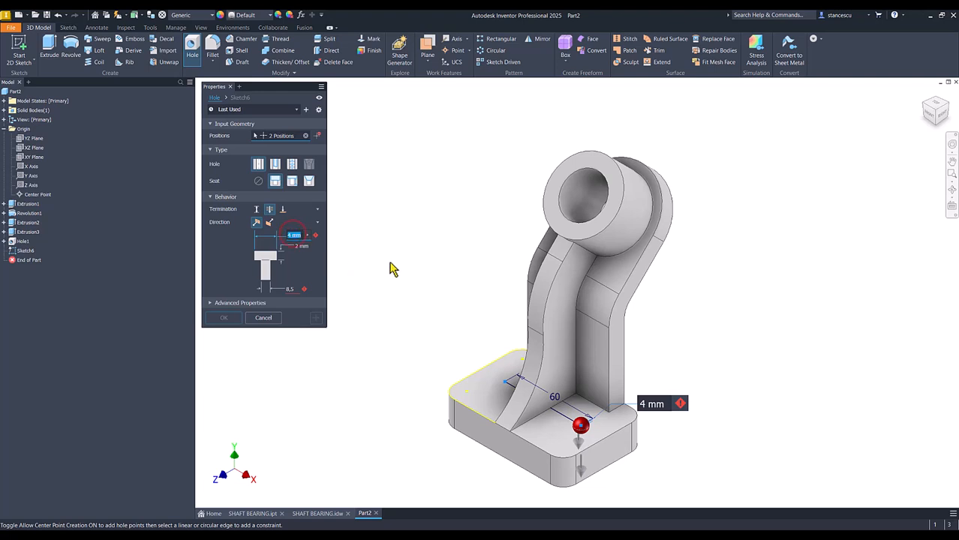
text(14)
key(Tab)
text(8)
click(222, 318)
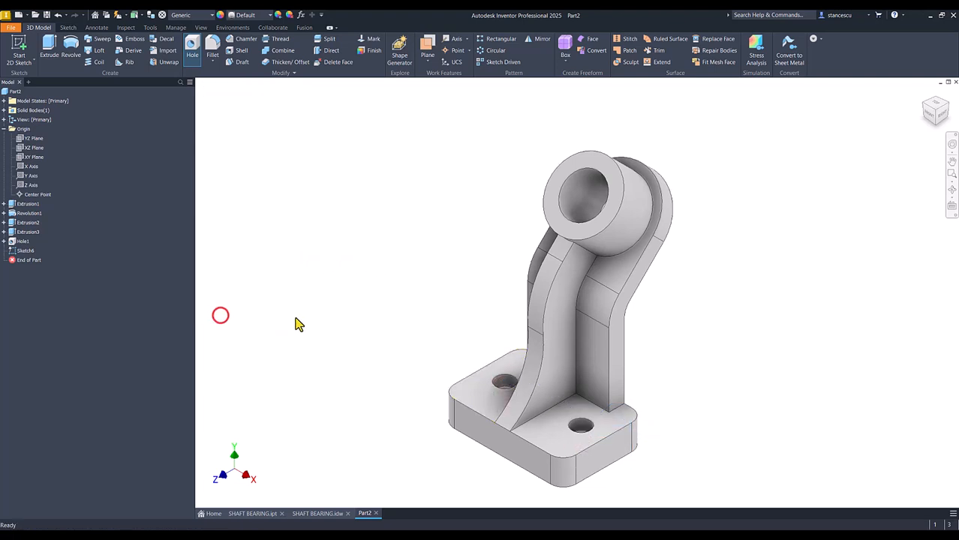
key(ctrl+s)
Check the slot in the drawing and sketch a rectangle about 21 by 7 mm on the base plate's front face, starting on its lower edge.
click(322, 515)
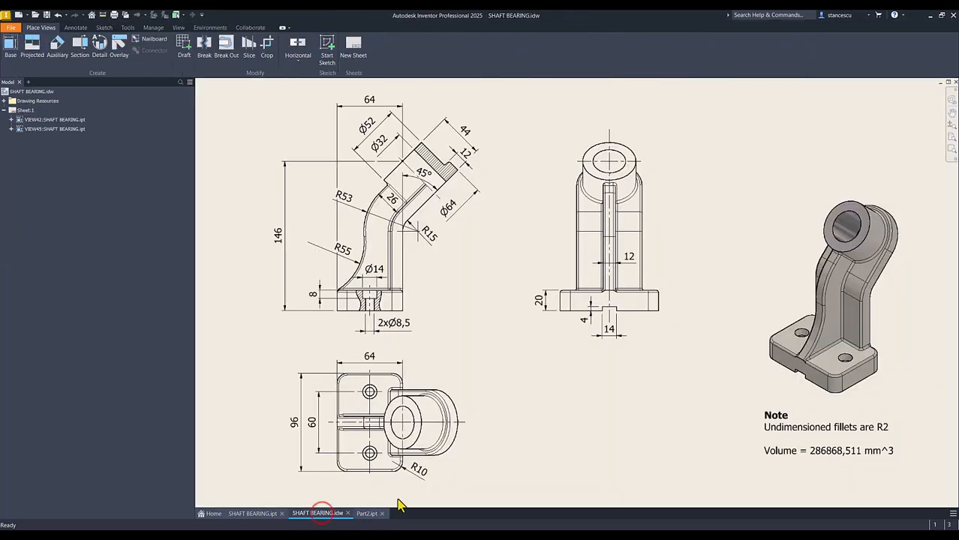
click(604, 315)
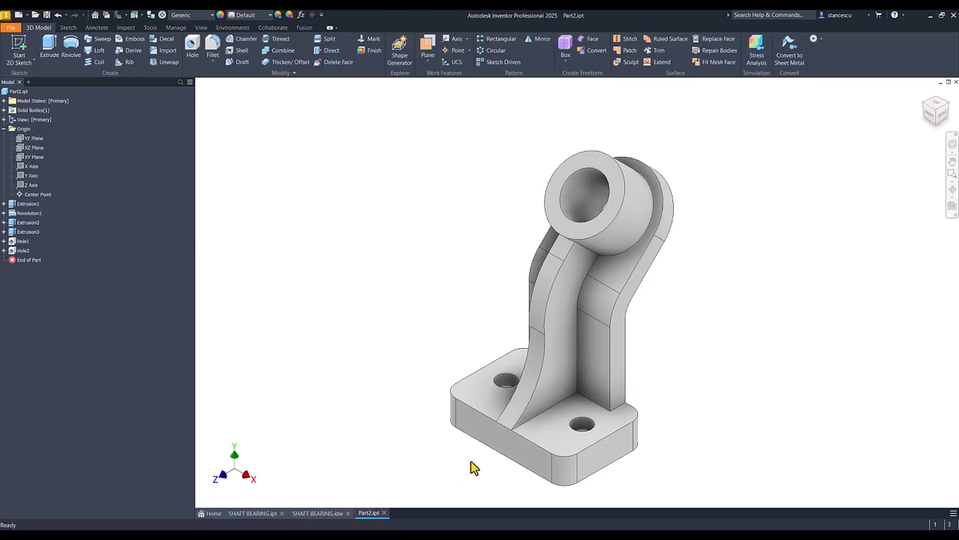
click(564, 437)
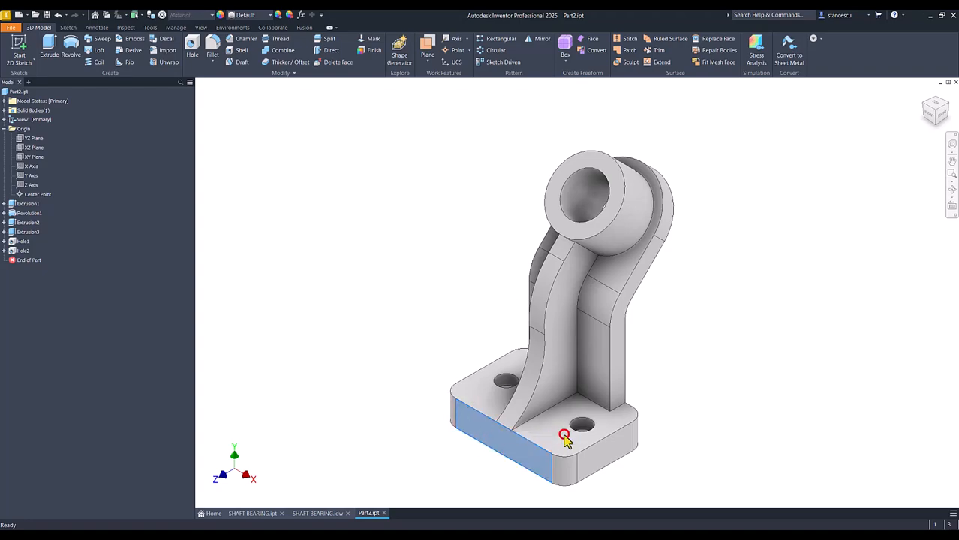
key(s)
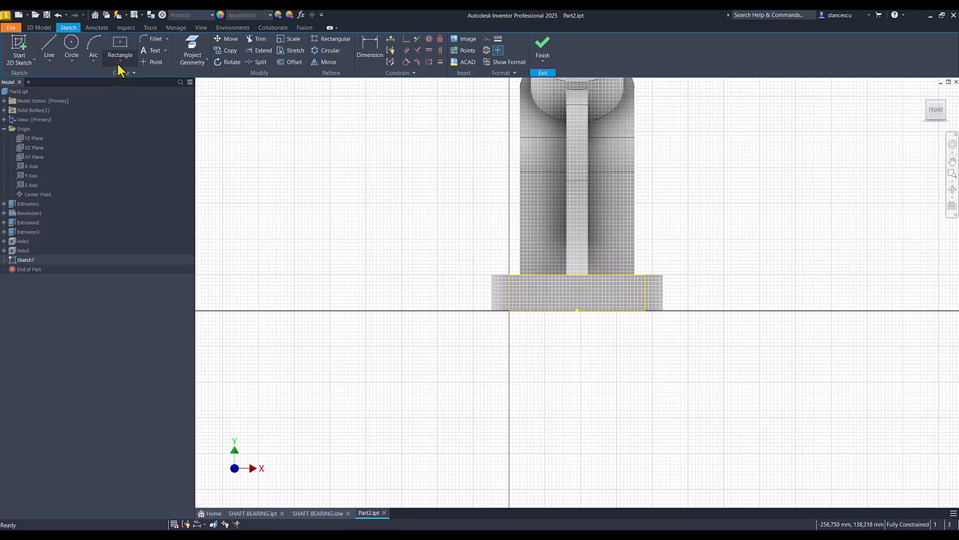
click(118, 66)
click(122, 83)
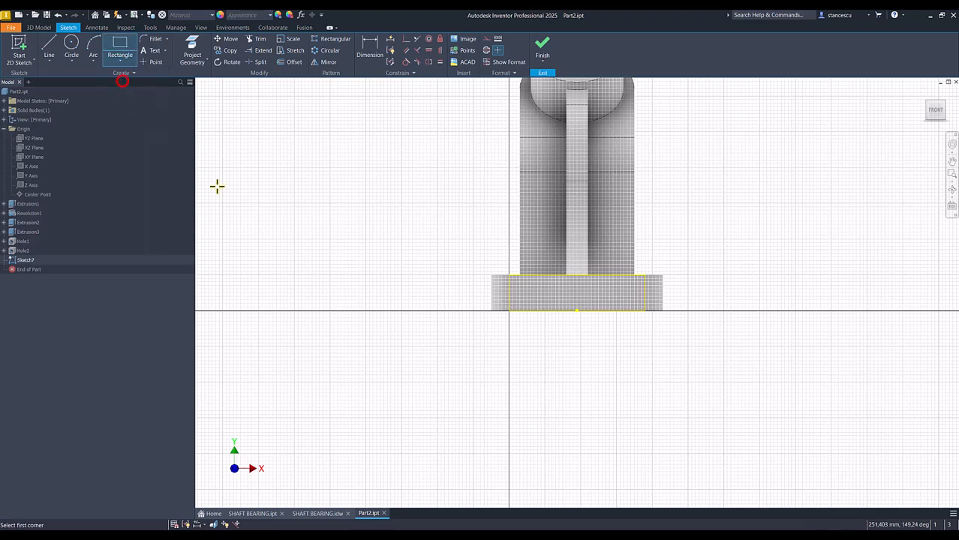
click(555, 311)
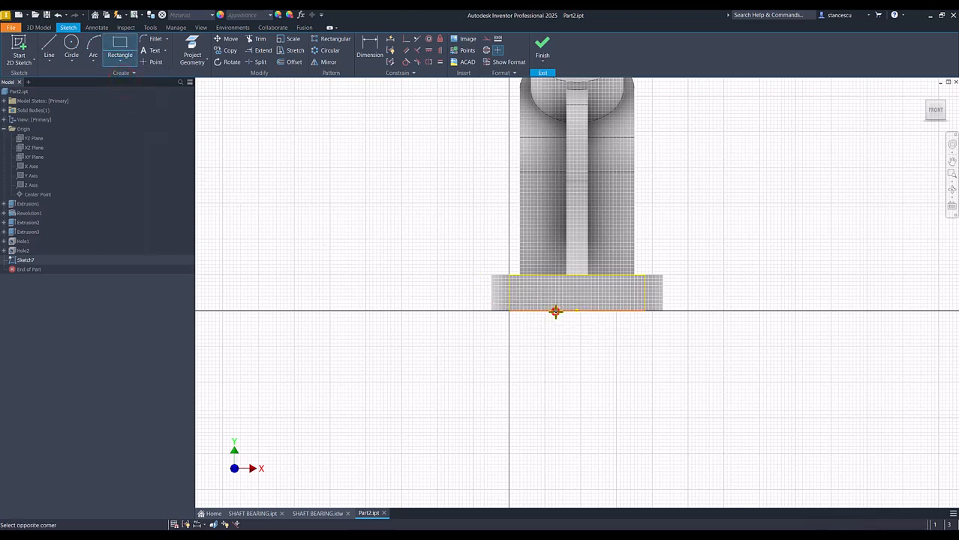
click(592, 299)
Dimension the slot rectangle with a width of 14 mm and a height of 4 mm.
click(370, 46)
click(572, 304)
click(574, 343)
text(1)
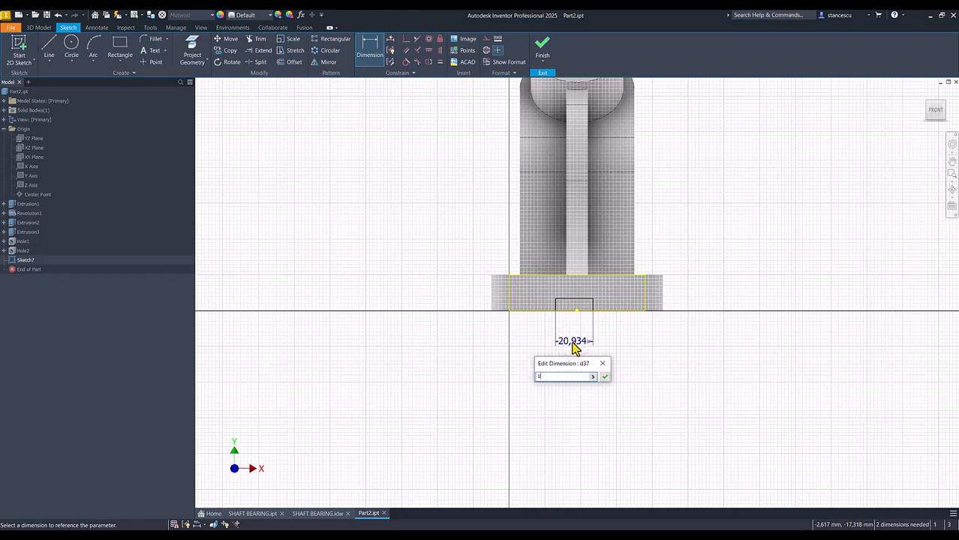
key(Return)
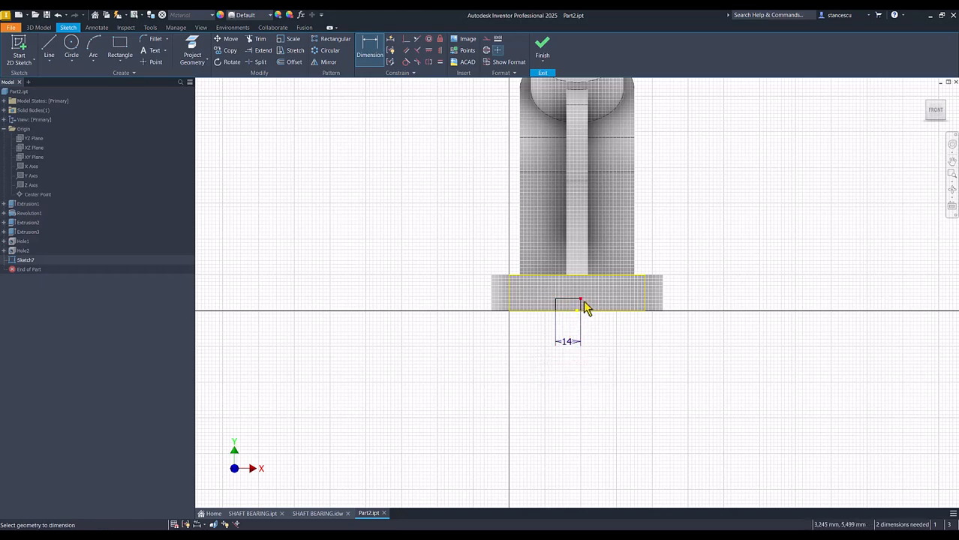
scroll(586, 308, down, 3)
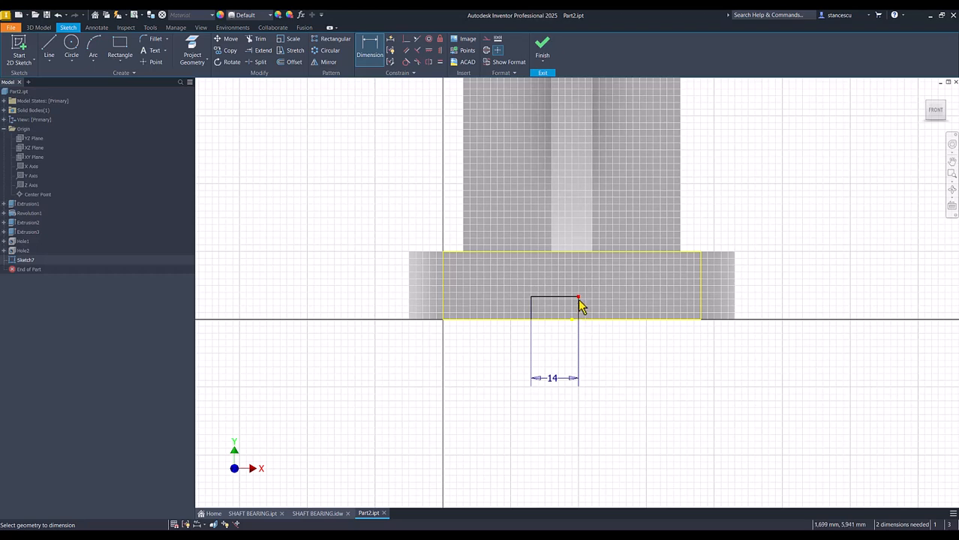
click(579, 306)
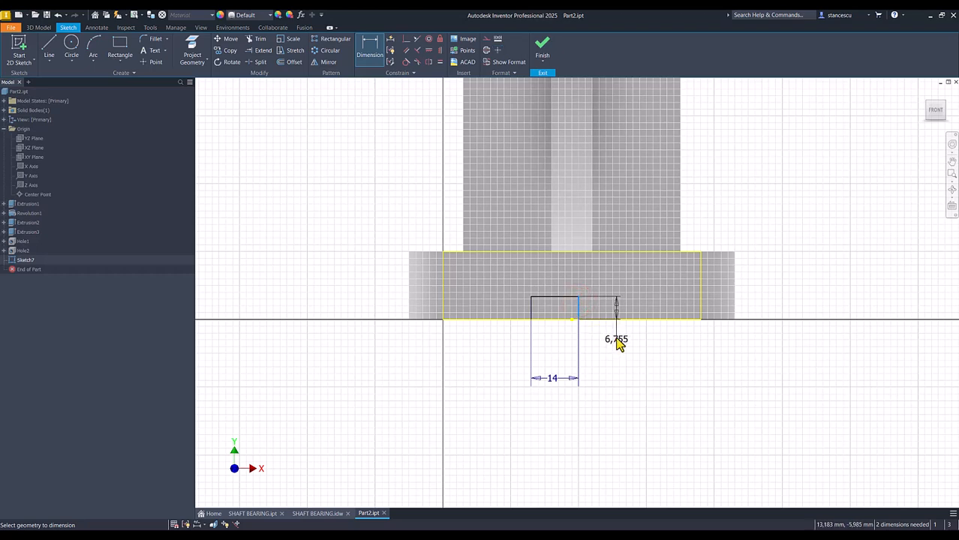
click(620, 334)
text(4)
key(Return)
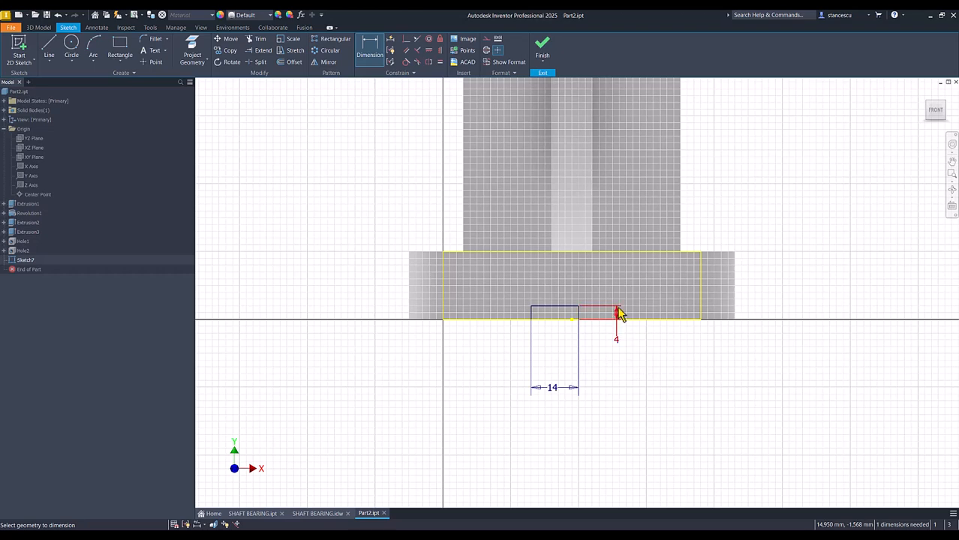
Align the midpoint of the slot rectangle's upper edge vertically with the midpoint of the base plate's lower edge, and finish the sketch.
click(439, 51)
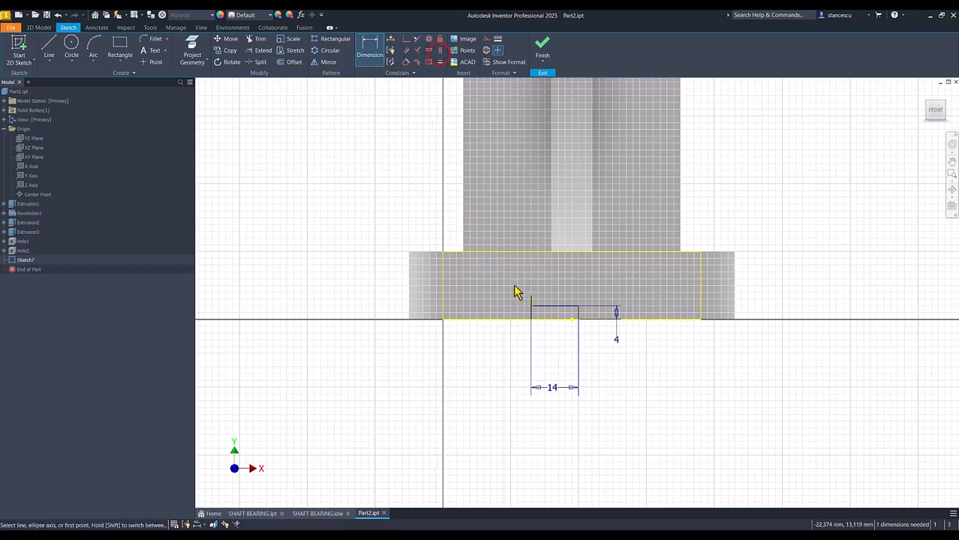
click(555, 307)
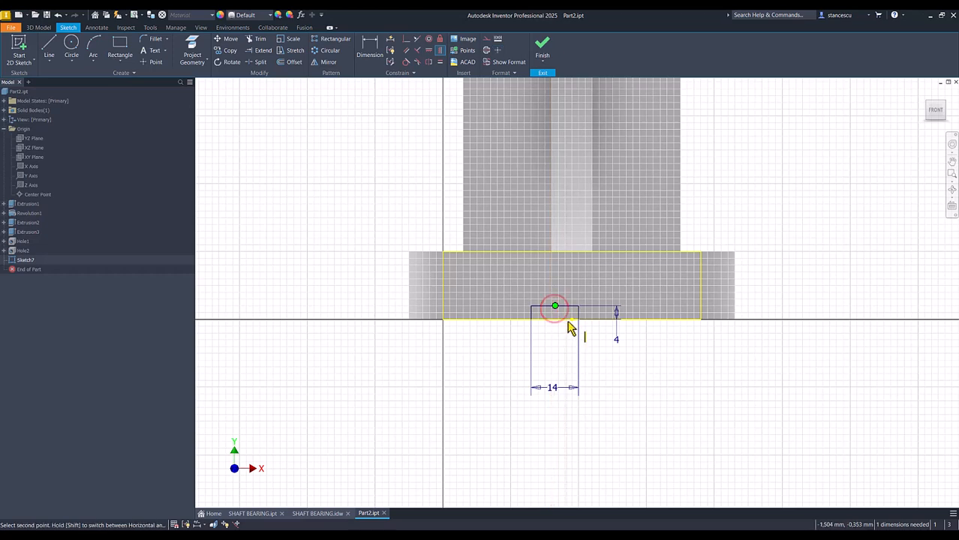
click(572, 319)
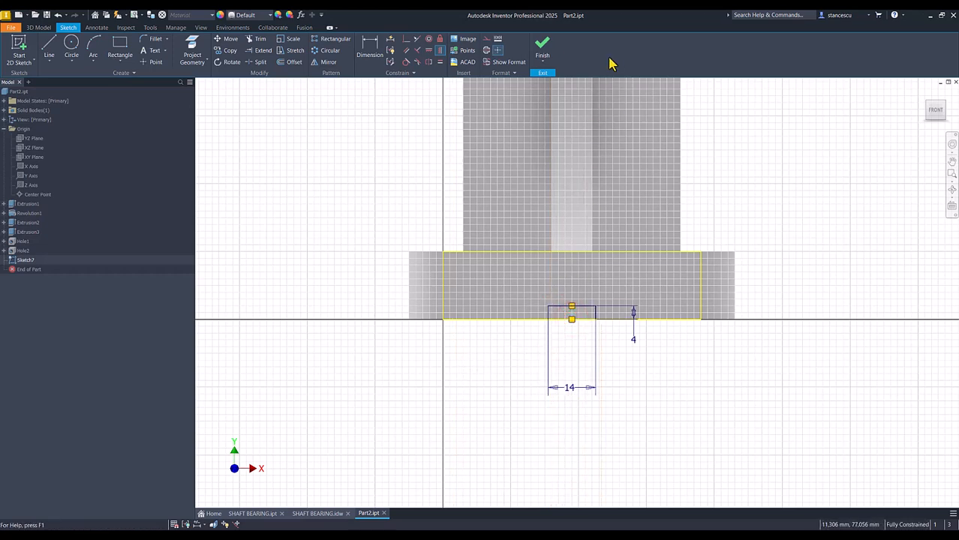
click(542, 47)
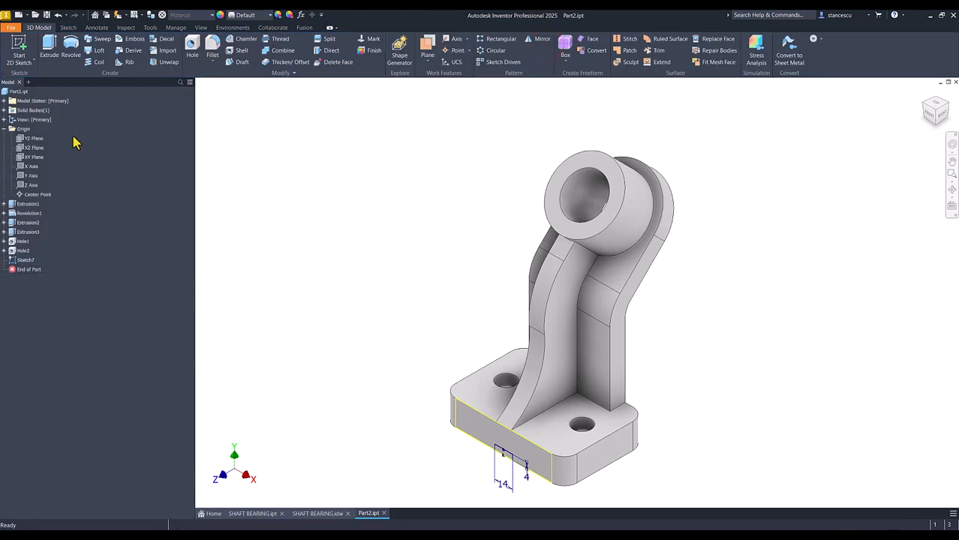
Extrude the slot rectangle as a cut through all of the base plate.
click(54, 57)
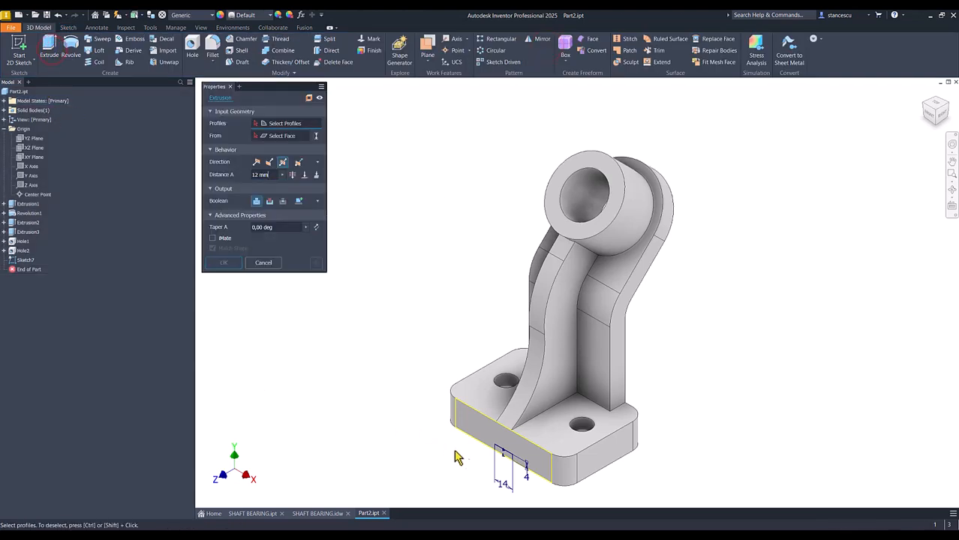
scroll(448, 448, up, 3)
click(514, 447)
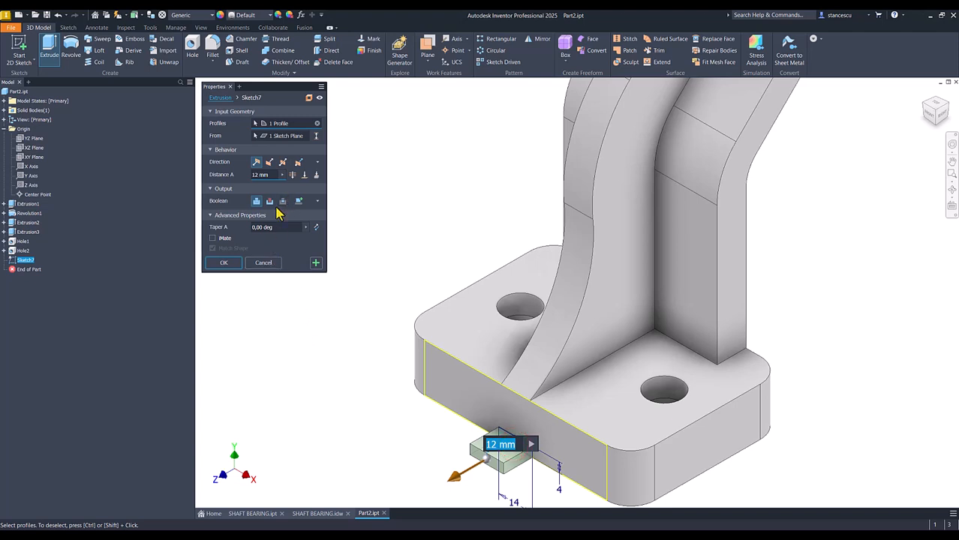
click(269, 202)
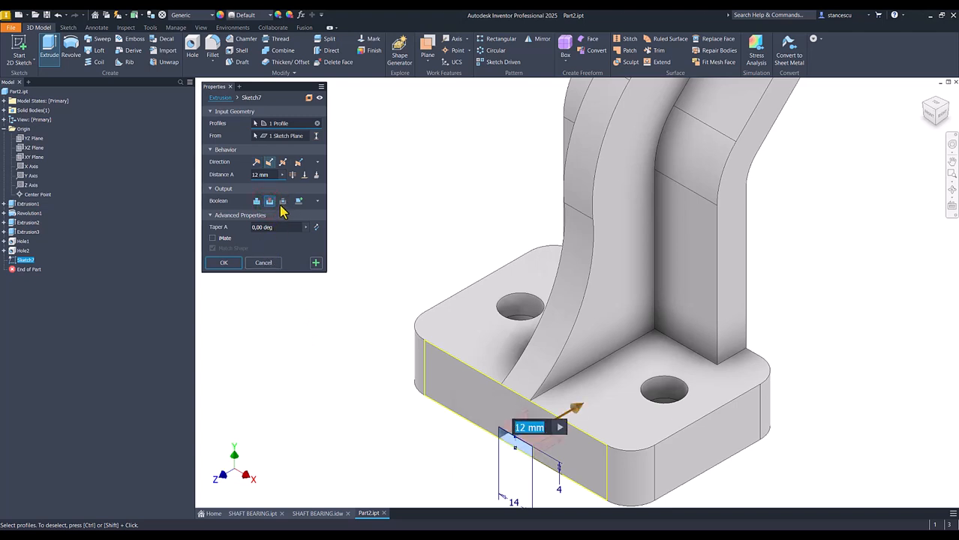
click(292, 175)
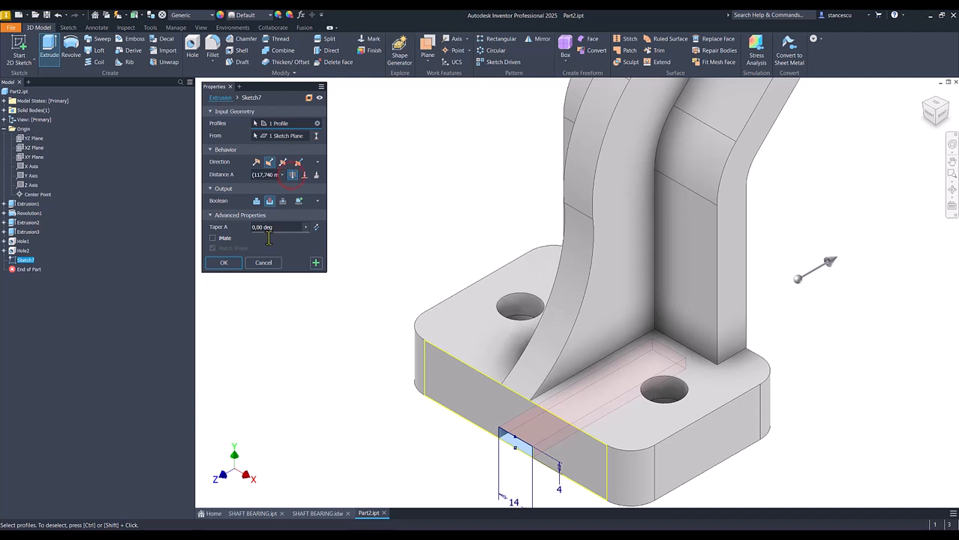
click(231, 265)
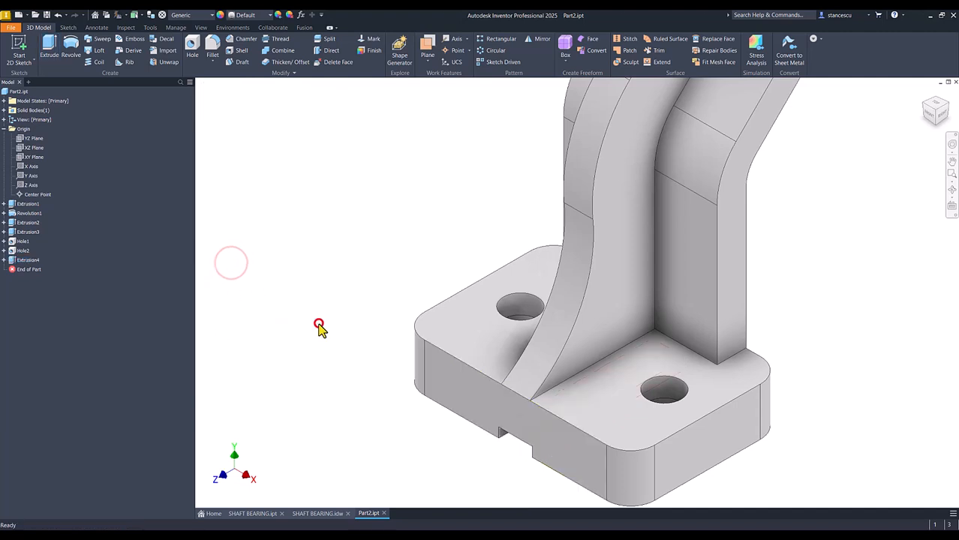
key(F6)
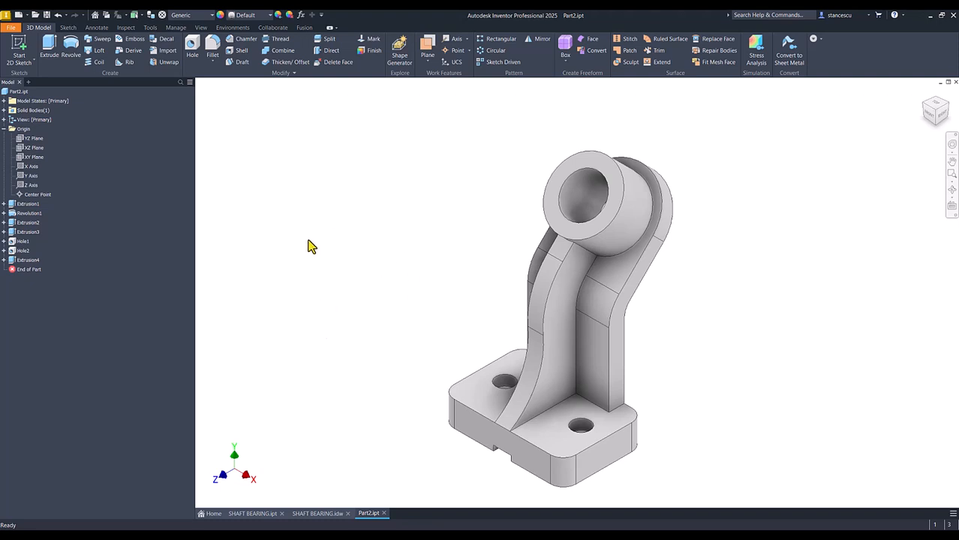
Check the drawing's fillet note, start a 2 mm fillet and select the rib-to-back-plate, boss-to-back-plate and first-side base junction edges.
click(325, 514)
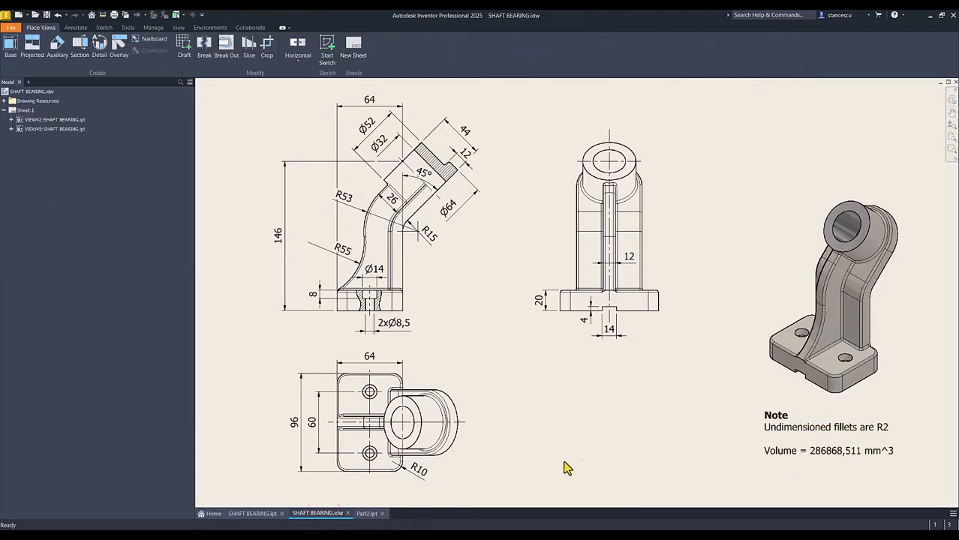
click(361, 514)
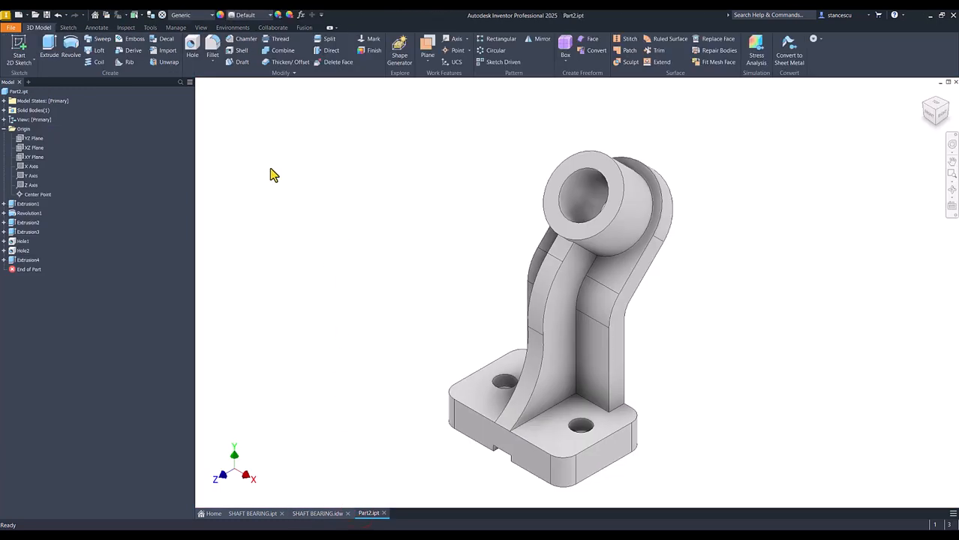
click(593, 315)
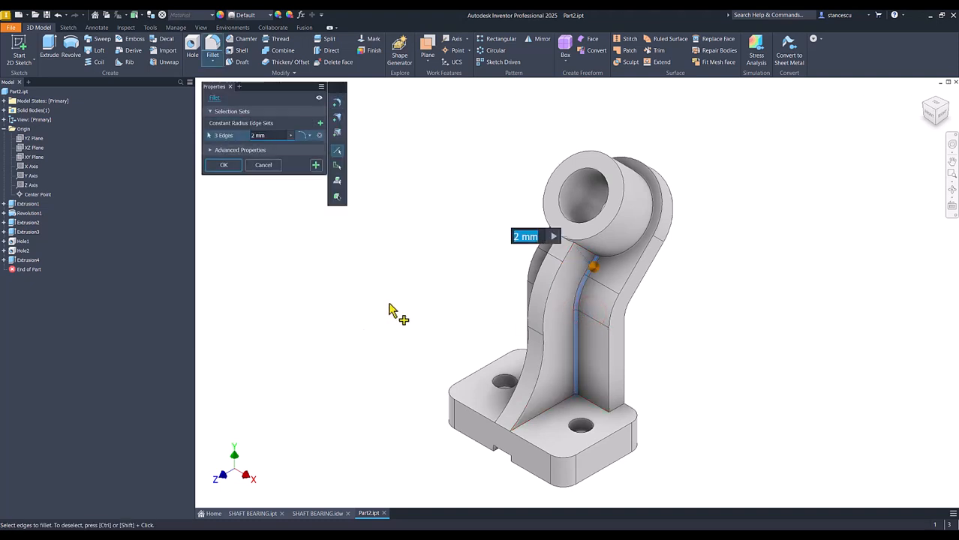
click(636, 253)
shift+middle_drag(456, 326, 581, 326)
shift+middle_drag(582, 324, 608, 440)
click(533, 392)
click(529, 418)
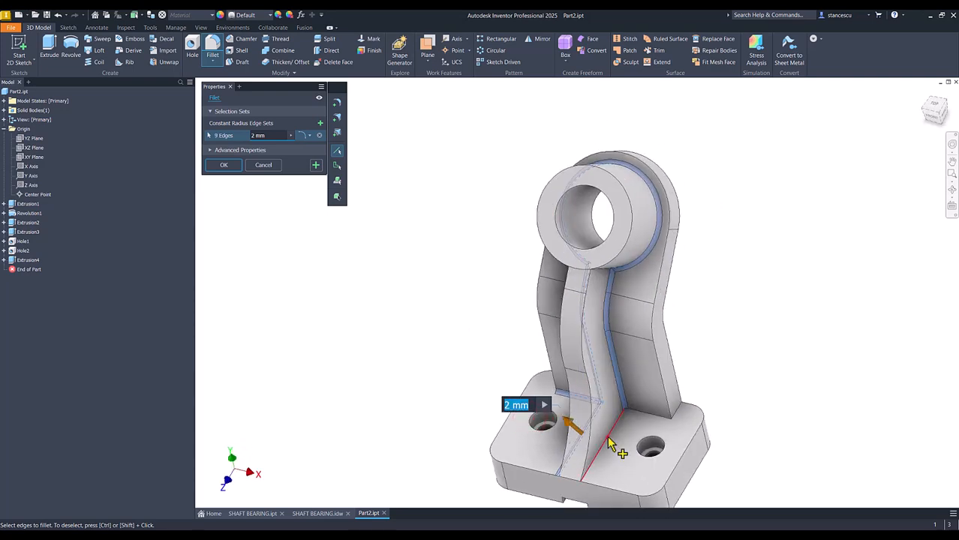
Add the rib's and back plate's remaining base junction edges and the rib-to-boss edges to the 2 mm fillet.
click(607, 438)
click(643, 414)
click(680, 409)
shift+middle_drag(681, 409, 643, 272)
click(508, 395)
click(640, 263)
click(623, 279)
shift+middle_drag(775, 289, 568, 393)
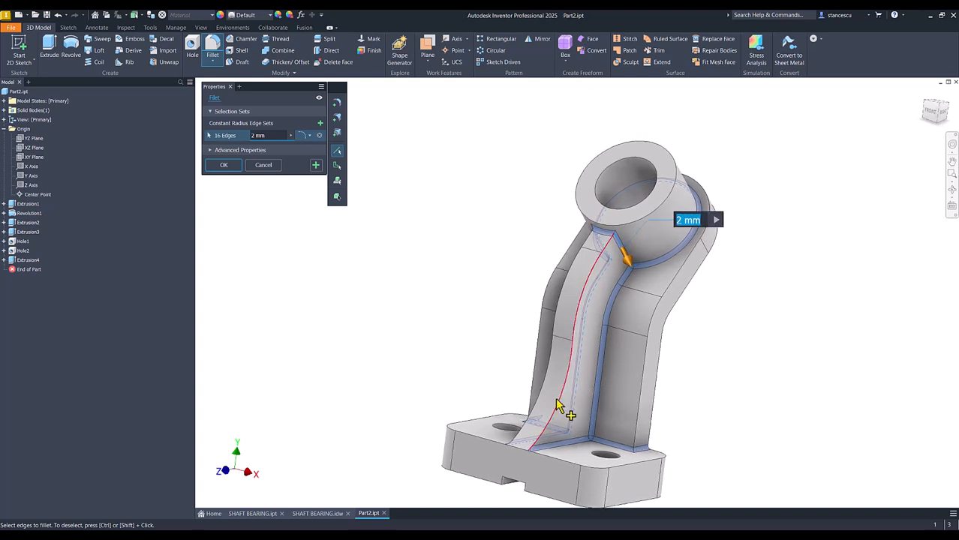
Add the rib's curved outer edges and the back plate's front outline to the fillet selection, and apply the 2 mm fillet.
click(559, 406)
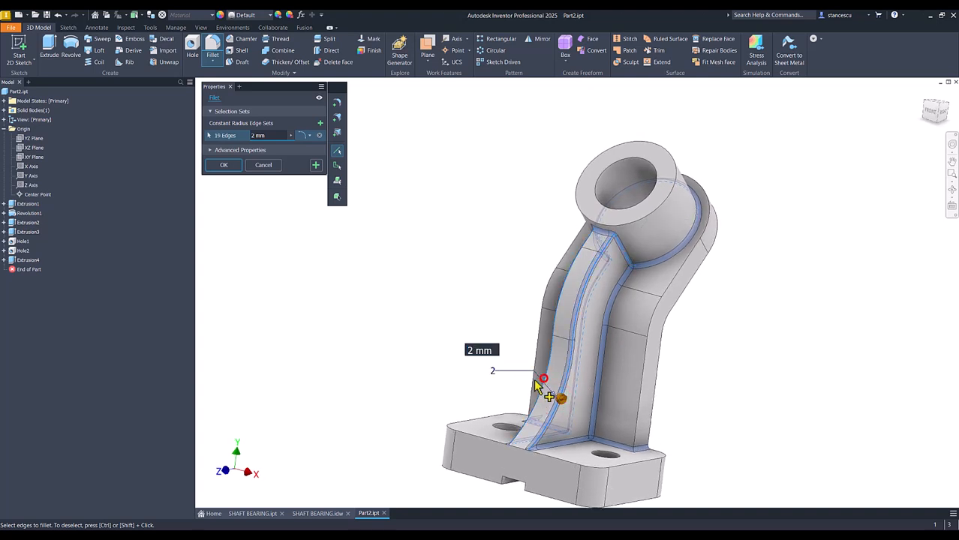
click(645, 396)
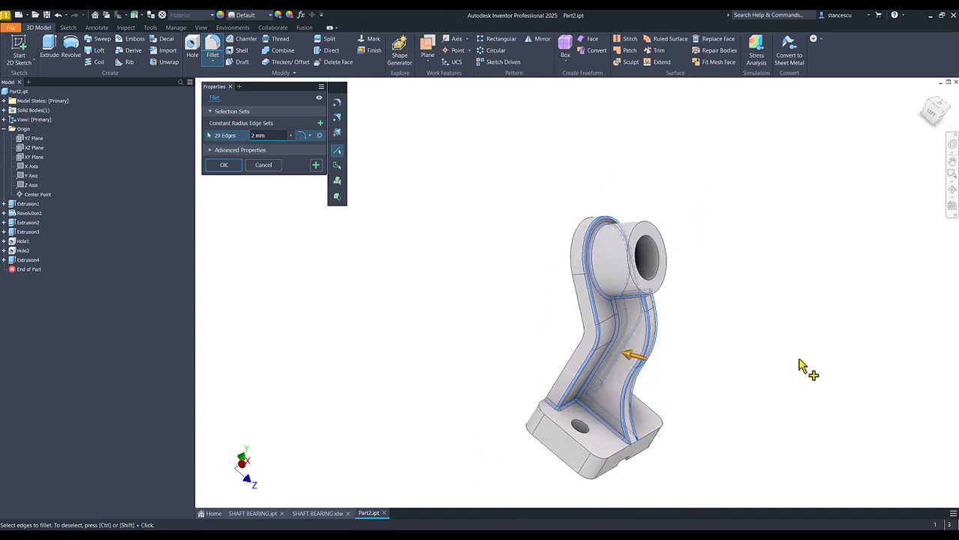
click(227, 165)
key(F6)
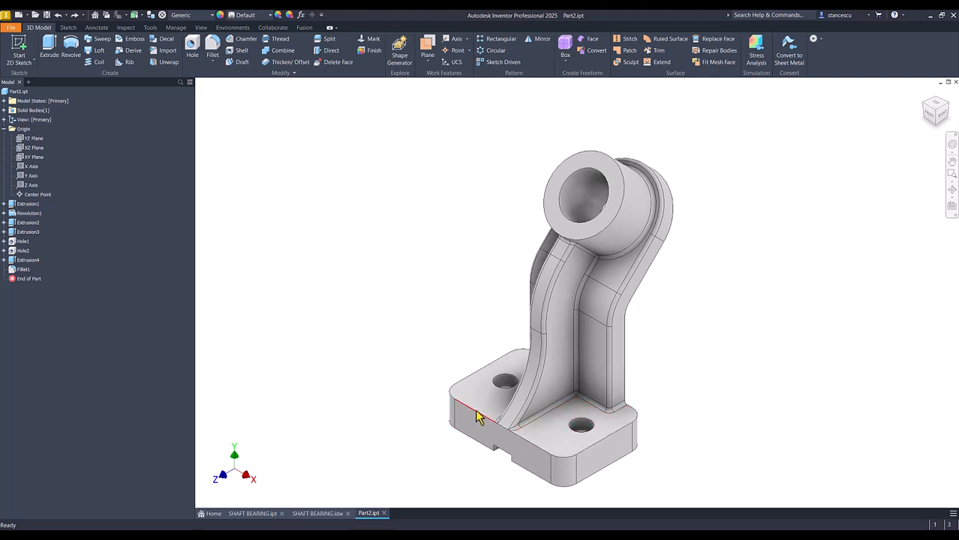
Edit the 2 mm fillet to include the base plate's upper outer edges on both sides of the rib.
double_click(18, 269)
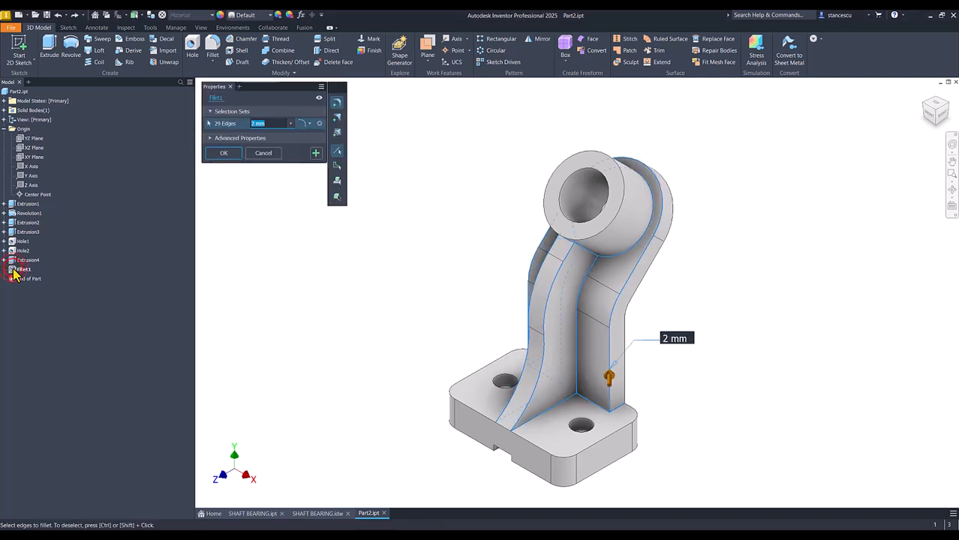
click(464, 377)
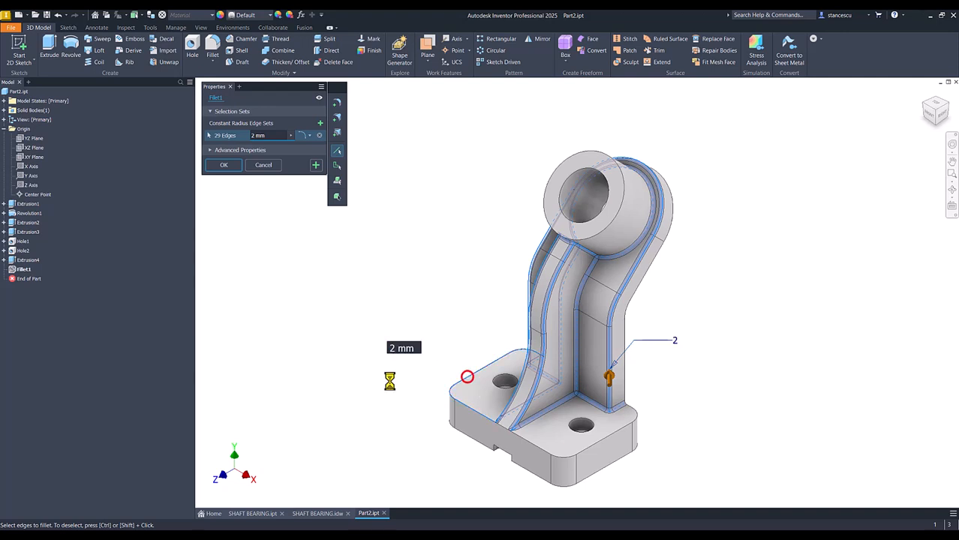
click(561, 459)
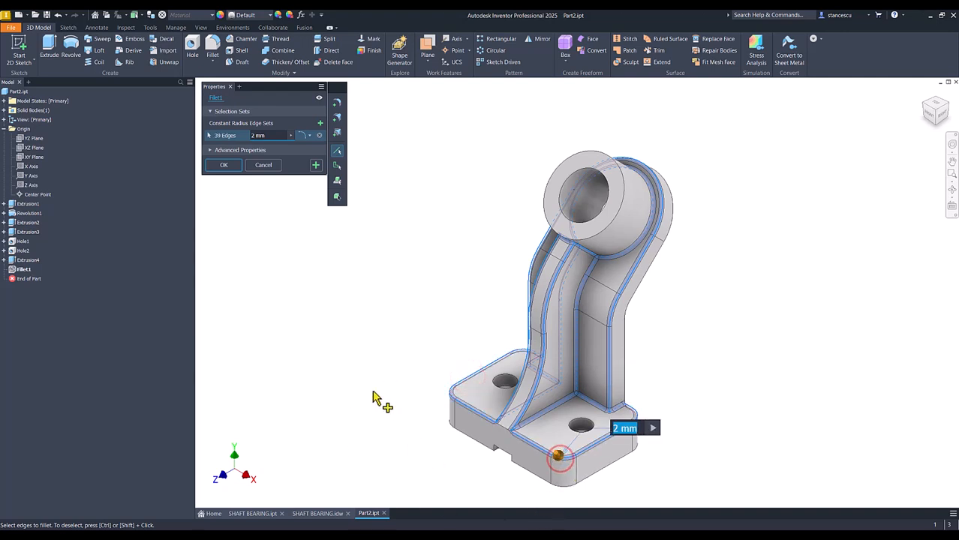
click(225, 169)
click(291, 211)
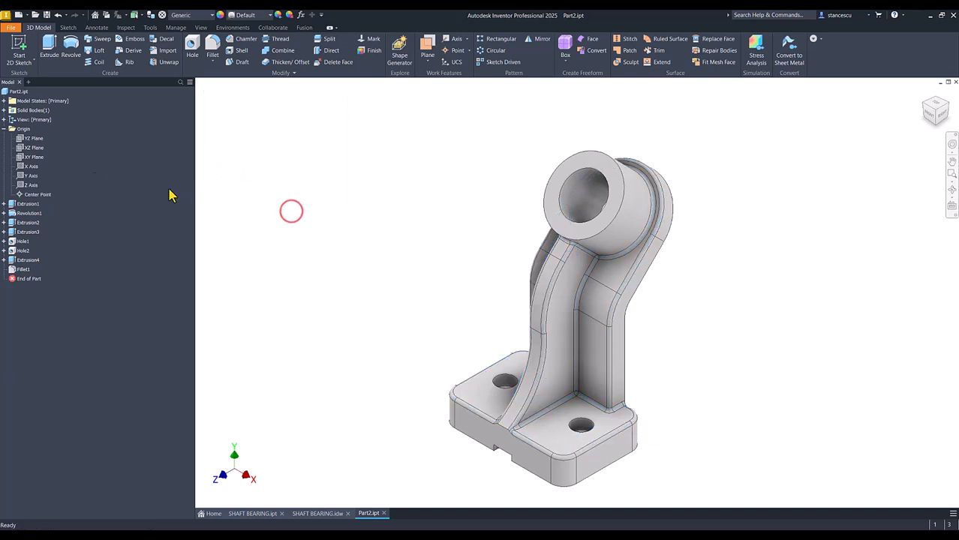
Collapse the Origin folder, update the part's physical properties in iProperties and copy its volume value.
click(4, 129)
click(276, 137)
right_click(17, 92)
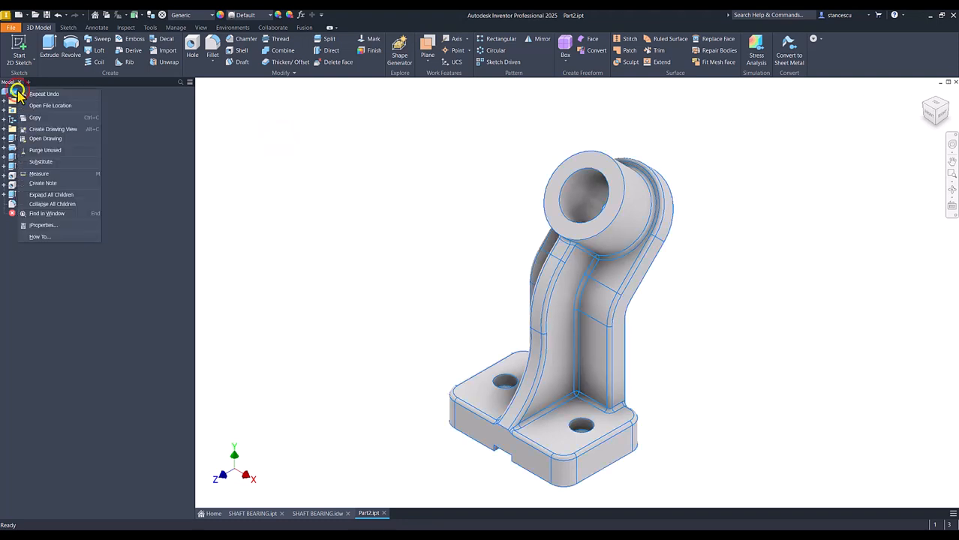
click(42, 225)
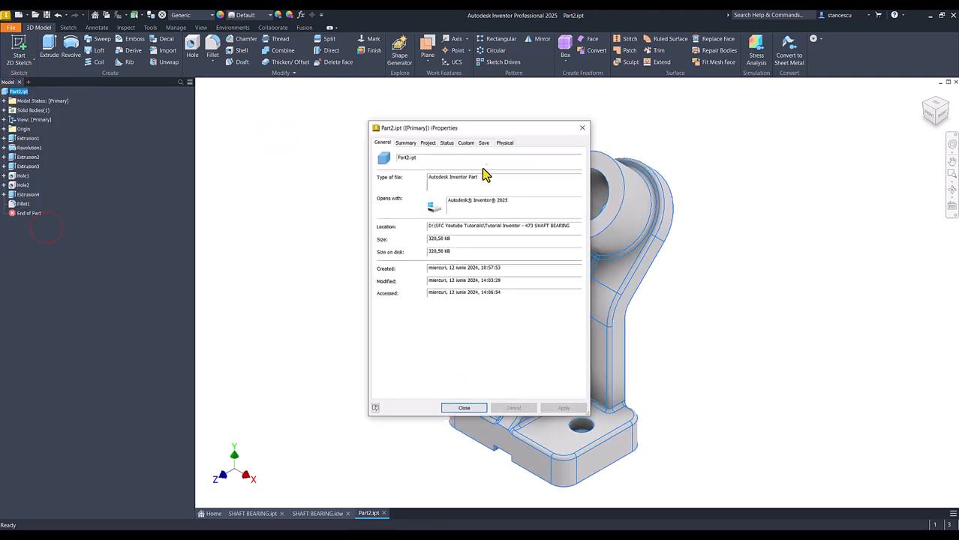
click(499, 144)
click(556, 164)
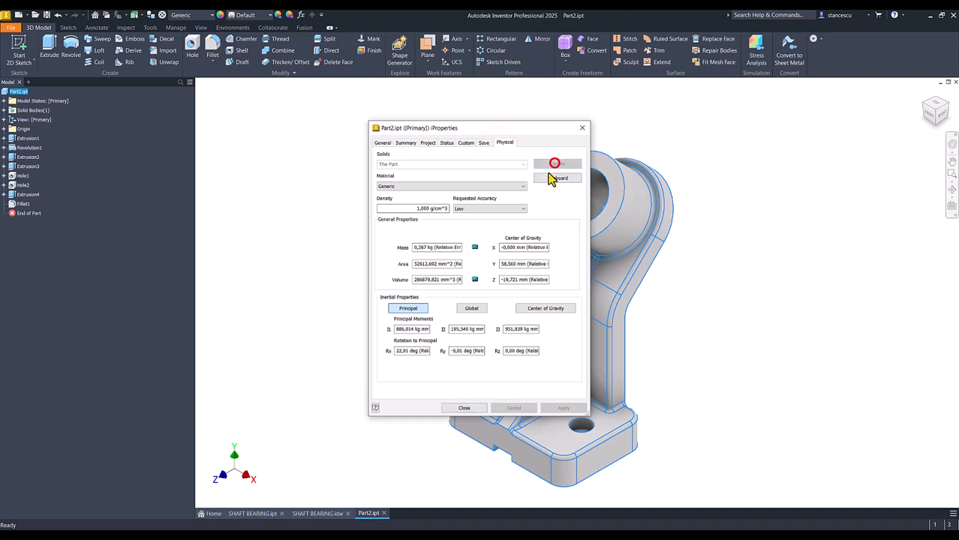
double_click(453, 279)
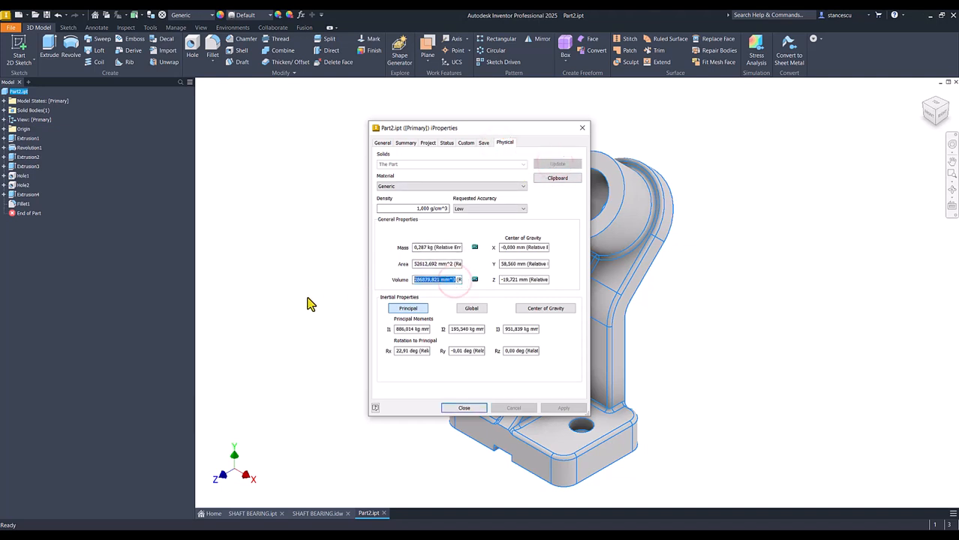
key(ctrl+c)
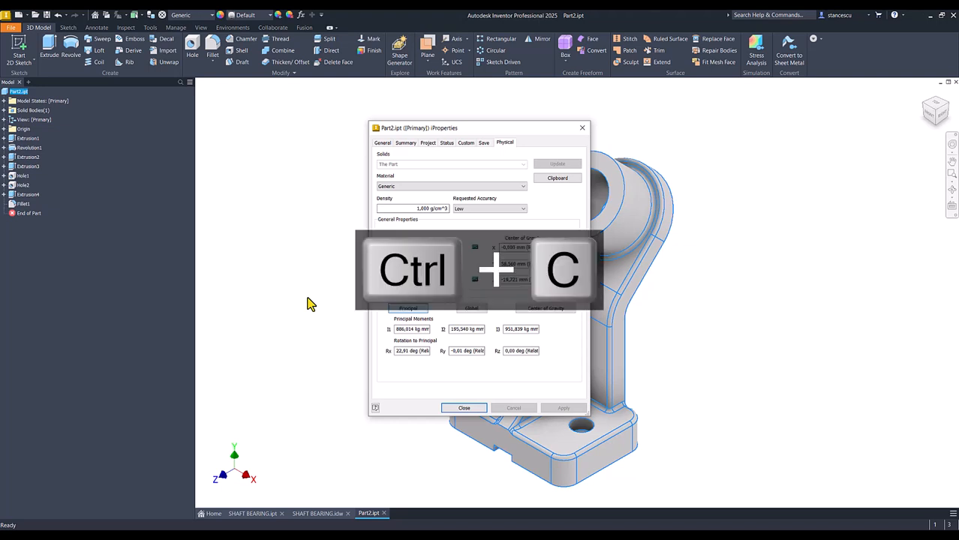
click(454, 407)
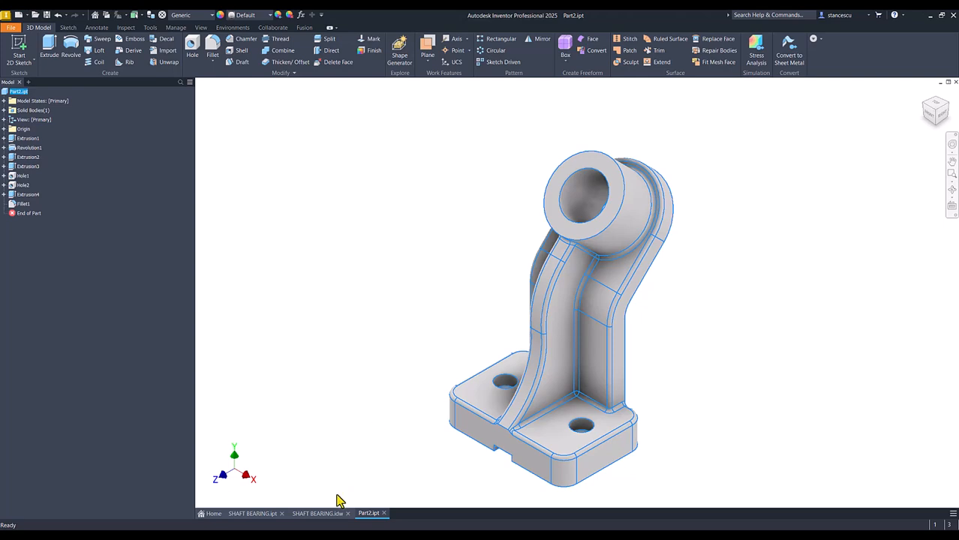
Open the note in the SHAFT BEARING.idw drawing for editing, paste 286879,821 mm^3 below its volume line and compare the two values.
click(322, 514)
click(823, 451)
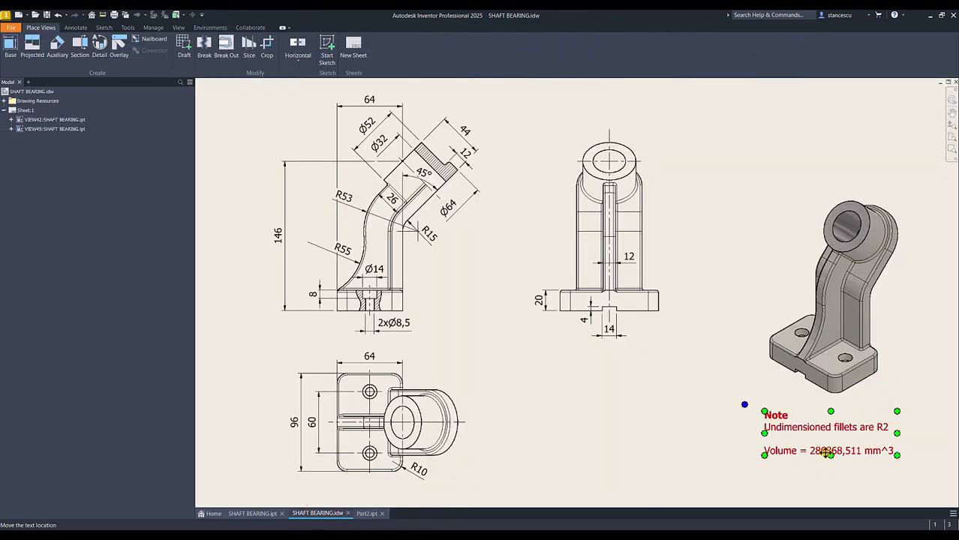
double_click(818, 452)
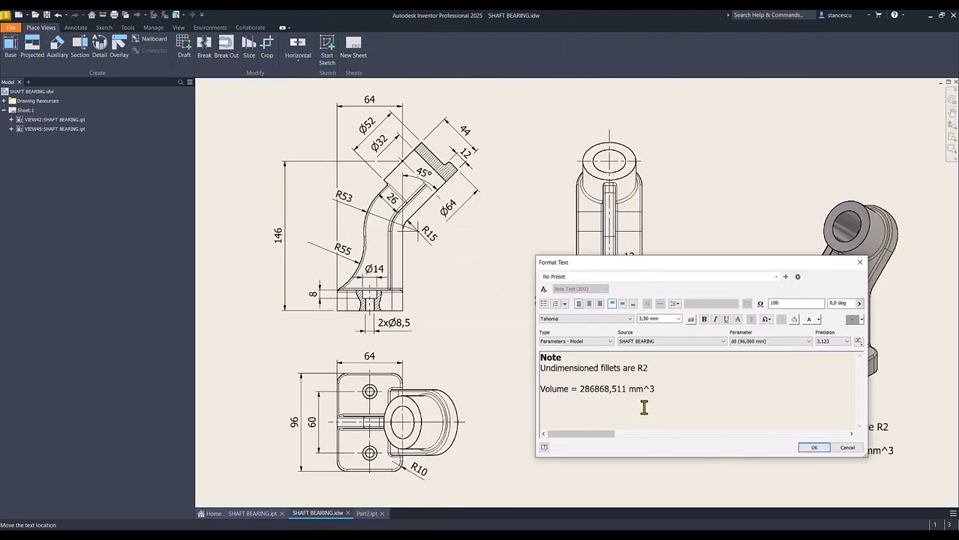
click(663, 387)
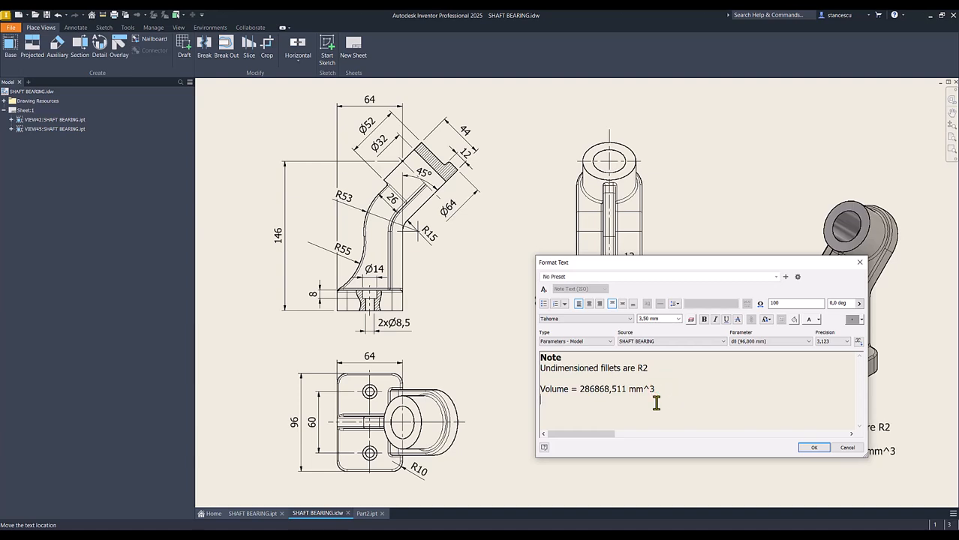
key(ctrl+v)
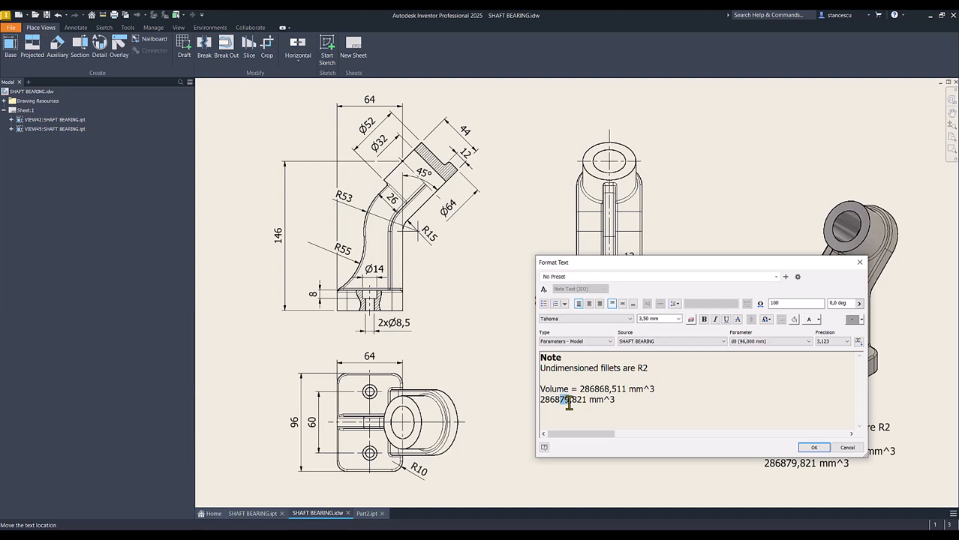
drag(600, 388, 608, 389)
click(640, 420)
Remove the old volume value so the note reads "Volume = 286879,821 mm^3", and apply the text change.
drag(579, 389, 705, 389)
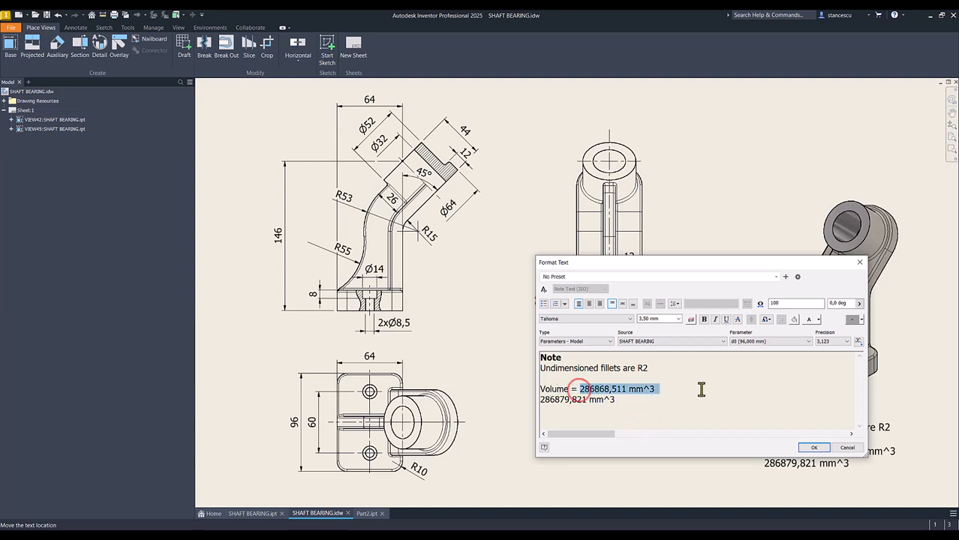
key(Delete)
key(Delete)
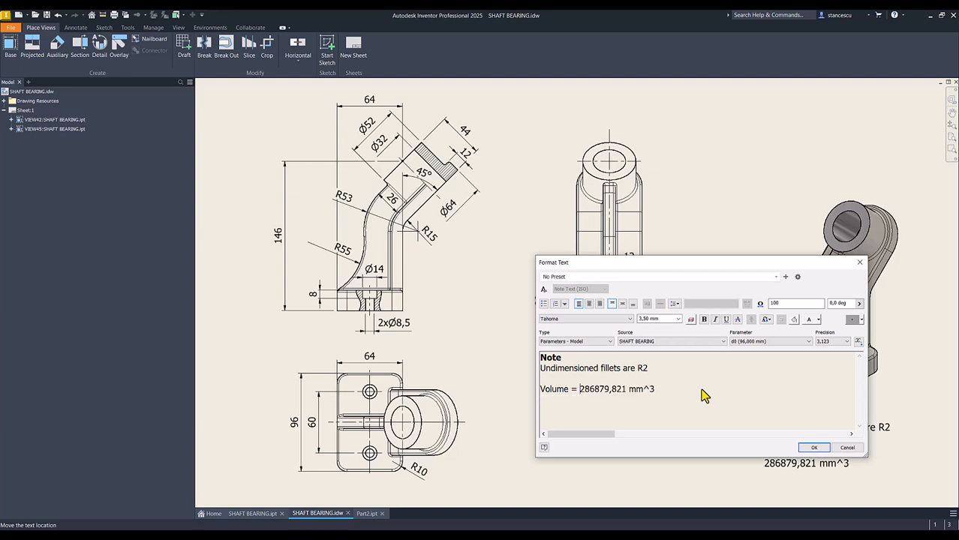
click(813, 447)
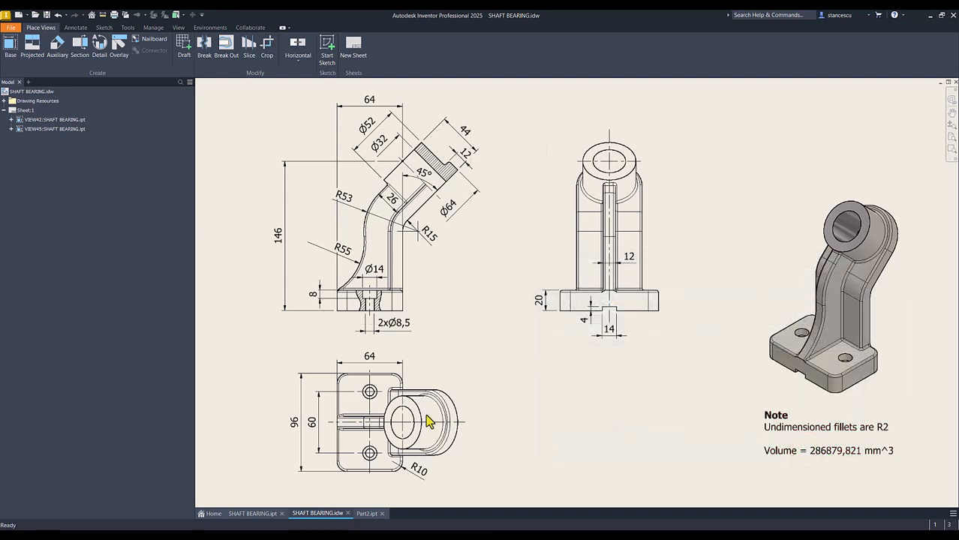
Switch to Part2.ipt and assign the Steel, Cast material and the Steel - Cast appearance to the part.
click(366, 515)
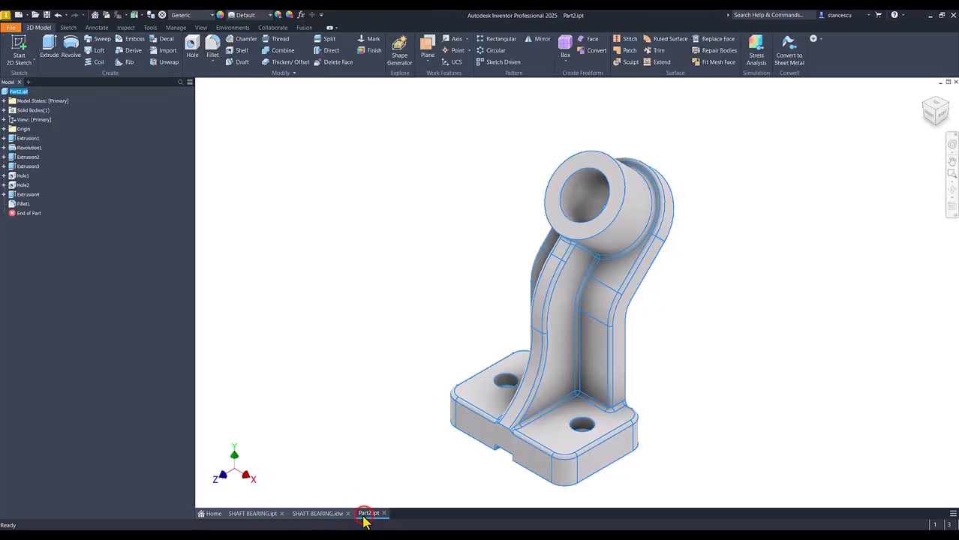
click(359, 217)
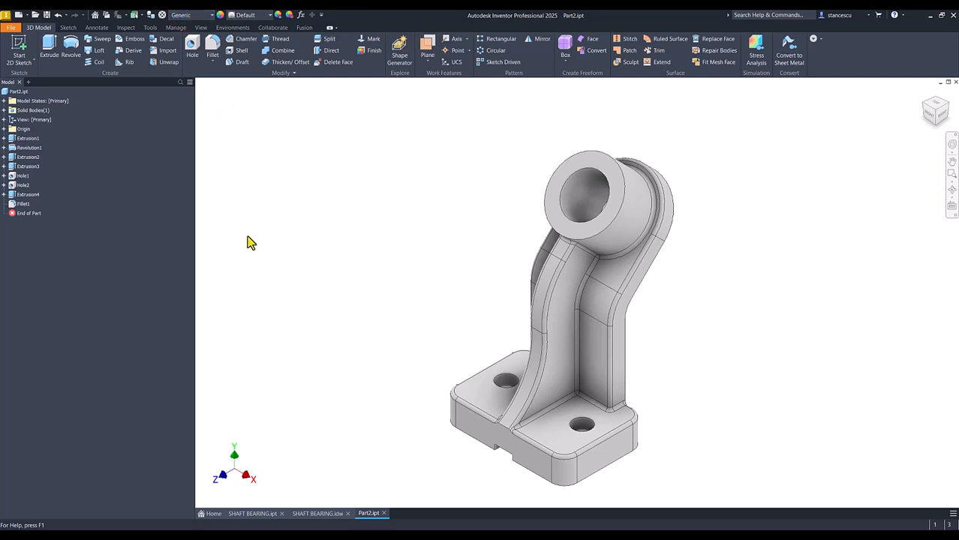
scroll(227, 268, down, 7)
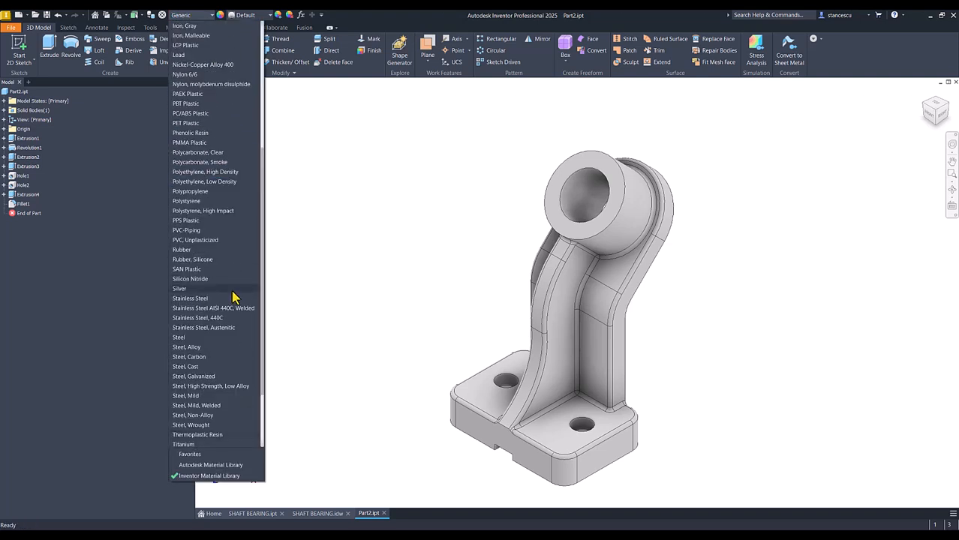
click(198, 366)
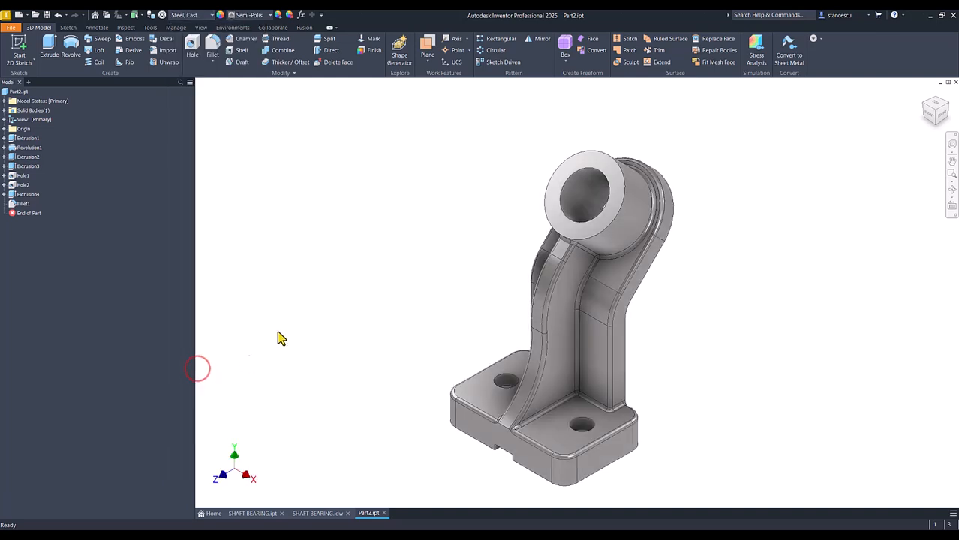
click(251, 15)
click(255, 289)
Change the model's visual style to a shaded display without visible edges.
click(201, 28)
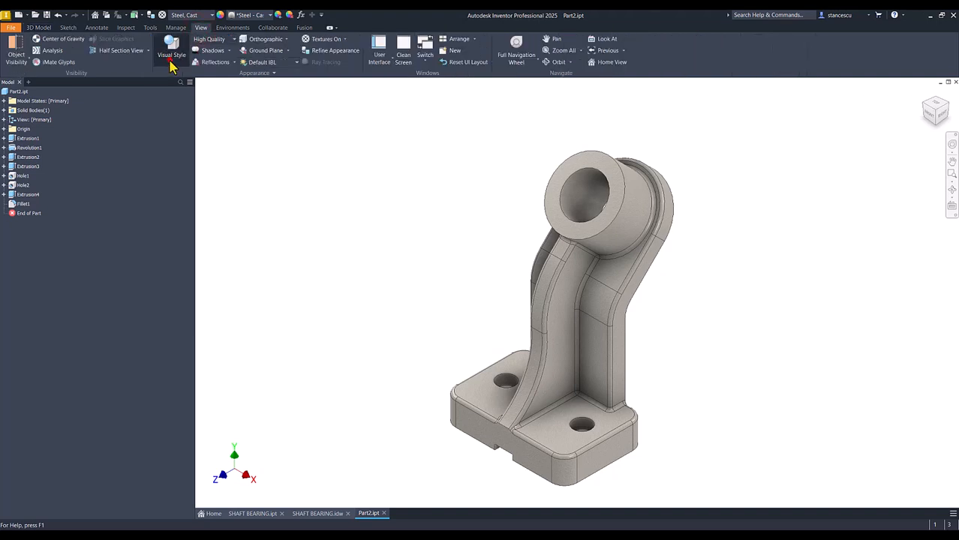
click(171, 60)
click(180, 101)
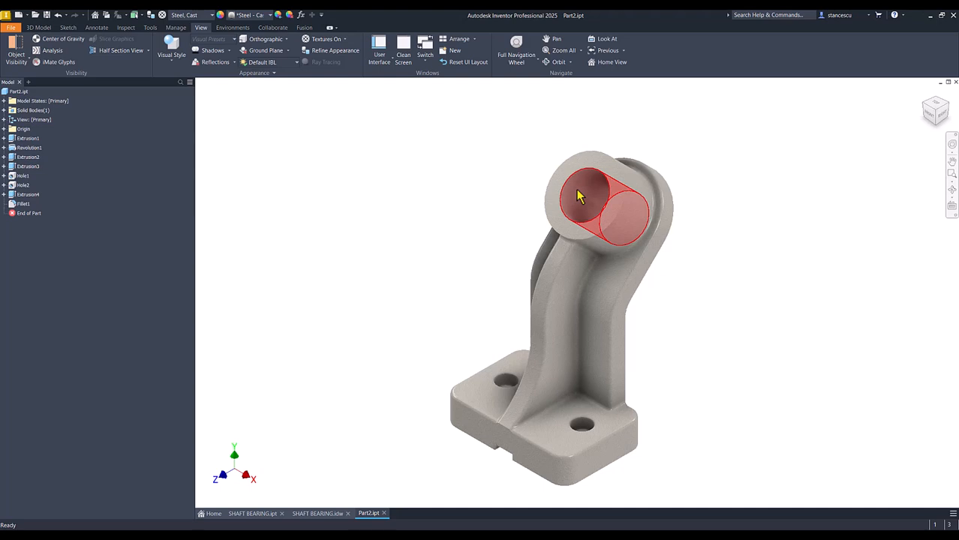
Apply the Steel - Polished appearance to the boss's bore and end face, the base's underside and the slot faces, and restore the home view.
click(577, 194)
ctrl+click(553, 193)
shift+middle_drag(495, 302, 517, 442)
ctrl+click(550, 396)
shift+middle_drag(589, 392, 538, 435)
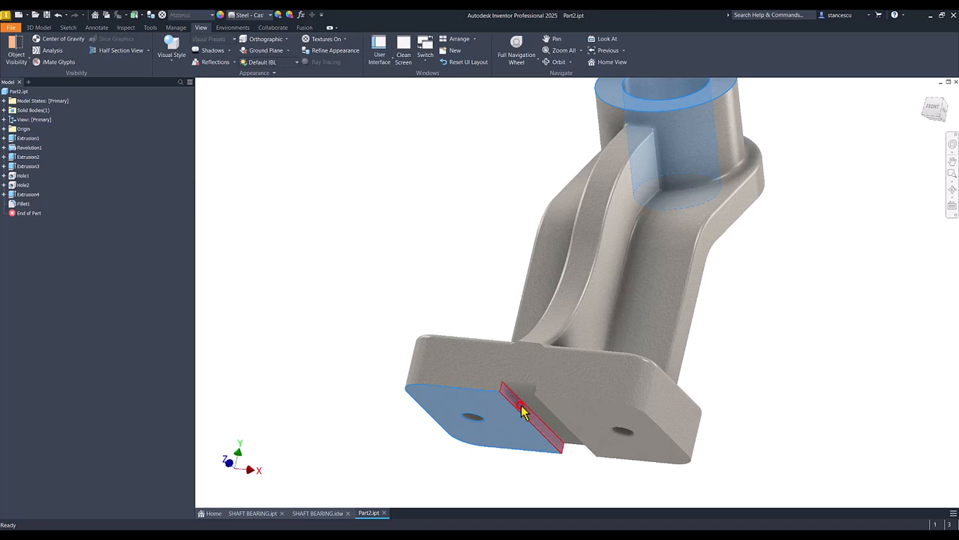
ctrl+click(522, 411)
shift+middle_drag(517, 454, 590, 430)
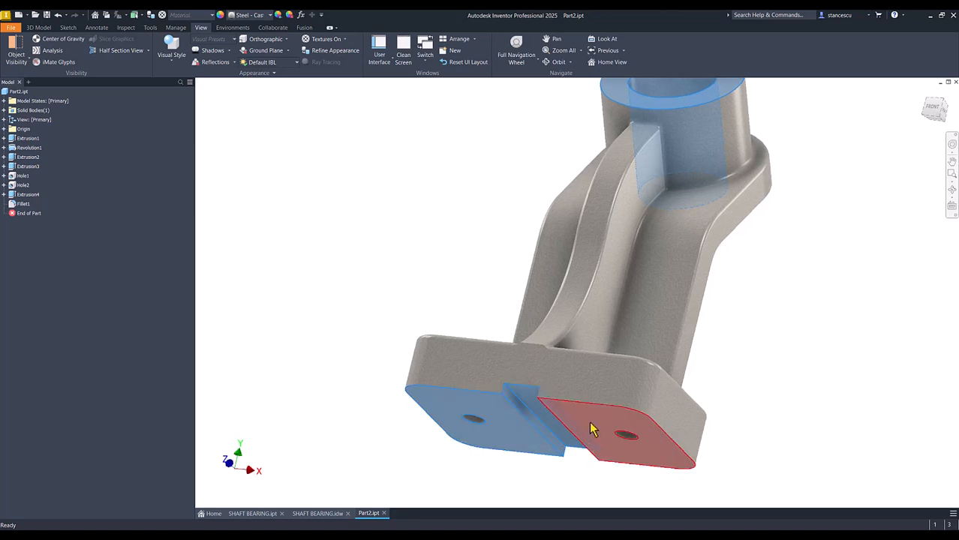
ctrl+click(579, 451)
shift+middle_drag(567, 469, 566, 450)
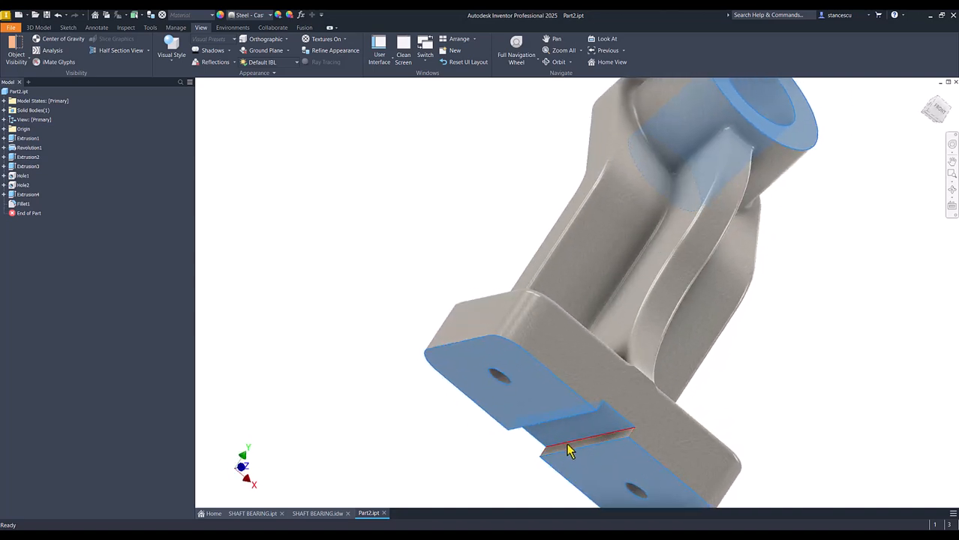
ctrl+click(567, 451)
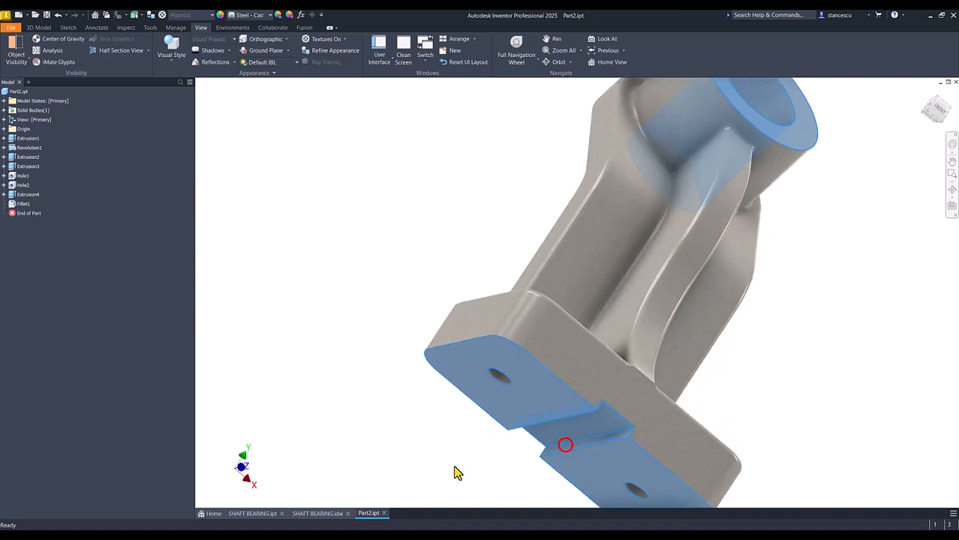
click(269, 15)
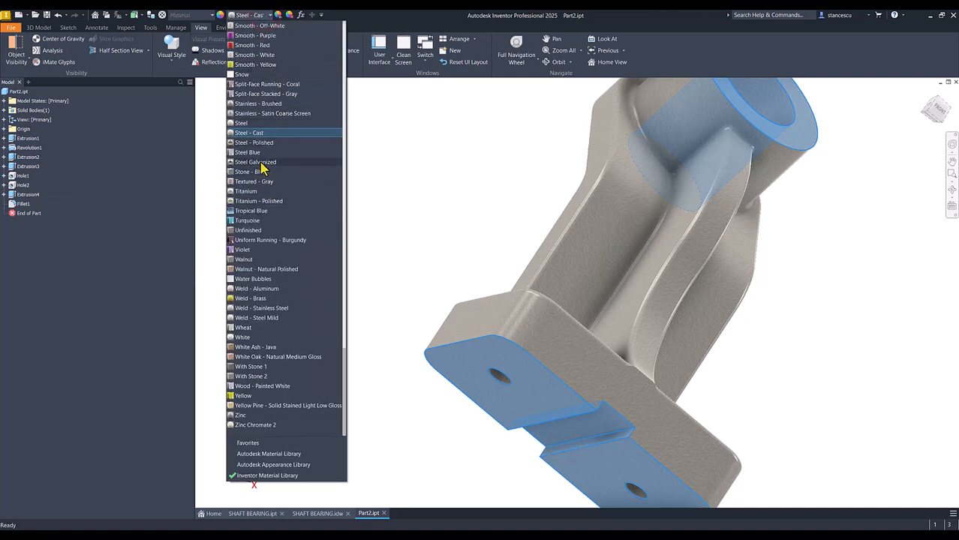
click(262, 144)
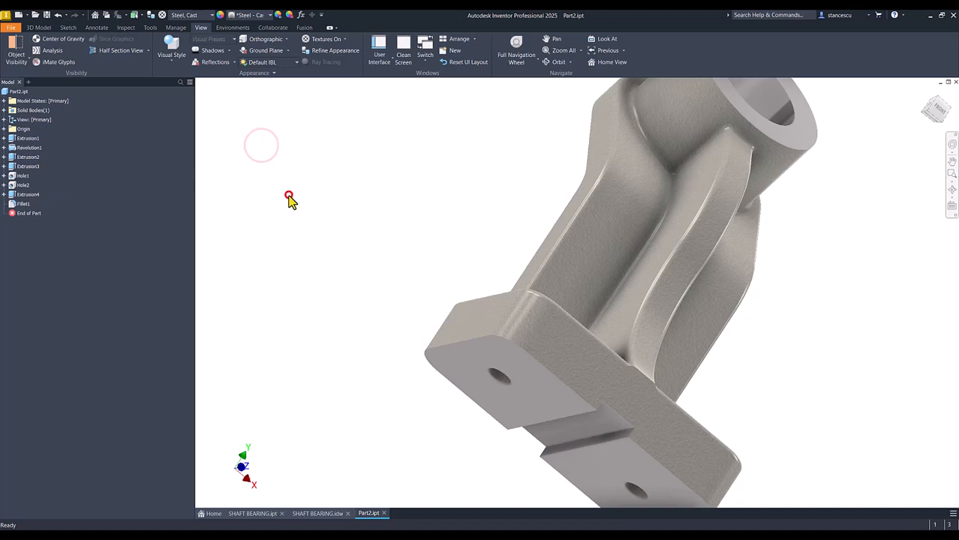
click(289, 195)
key(F6)
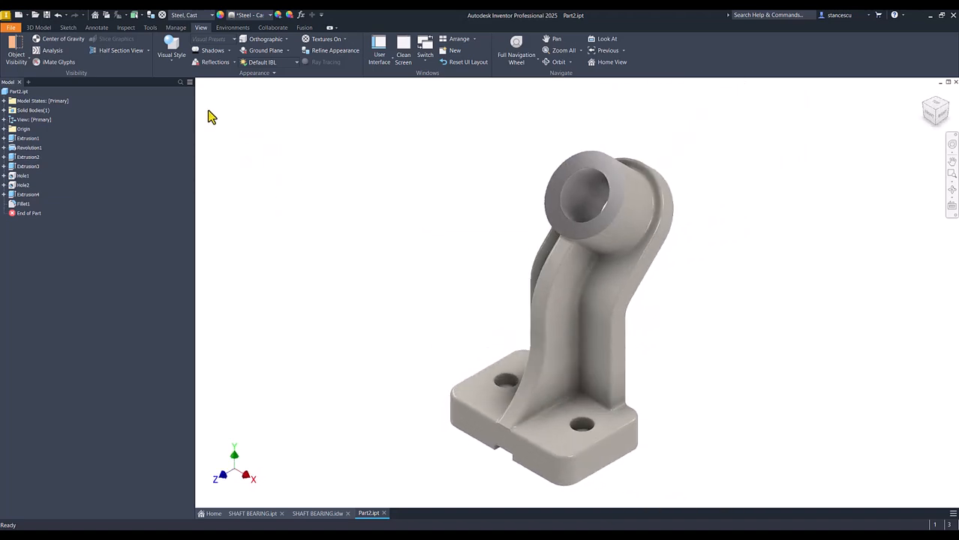
Set the lighting style to Default Lights and compare Part2.ipt with the SHAFT BEARING.ipt model.
click(292, 64)
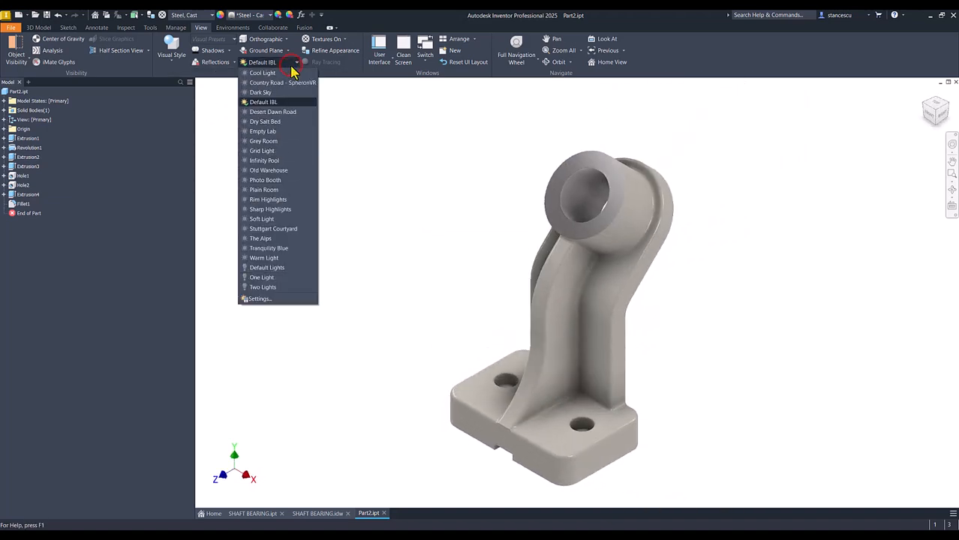
click(274, 269)
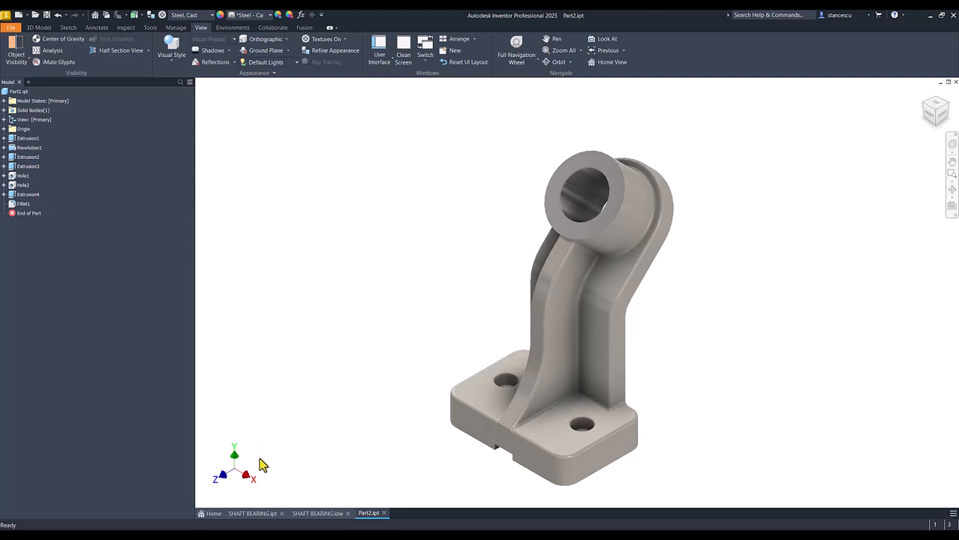
click(252, 515)
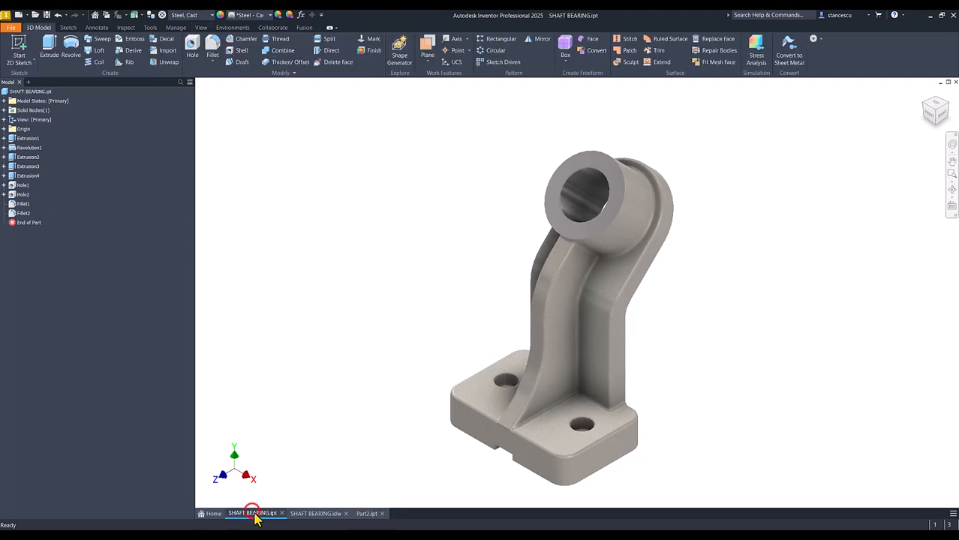
click(366, 514)
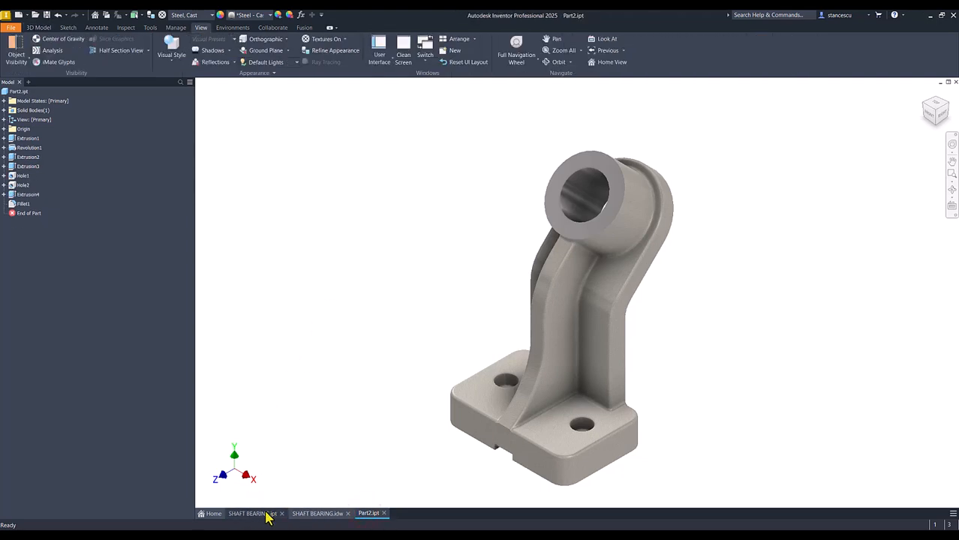
click(265, 513)
click(366, 514)
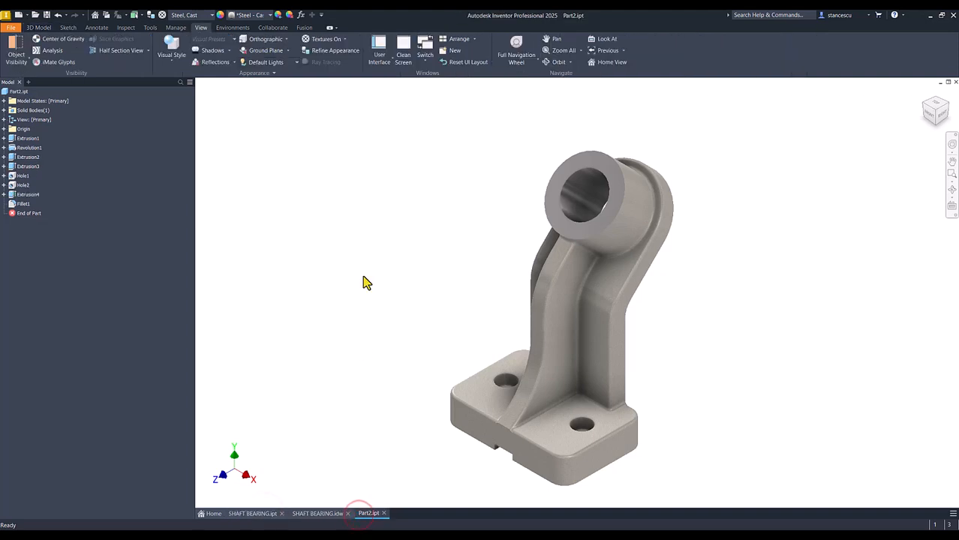